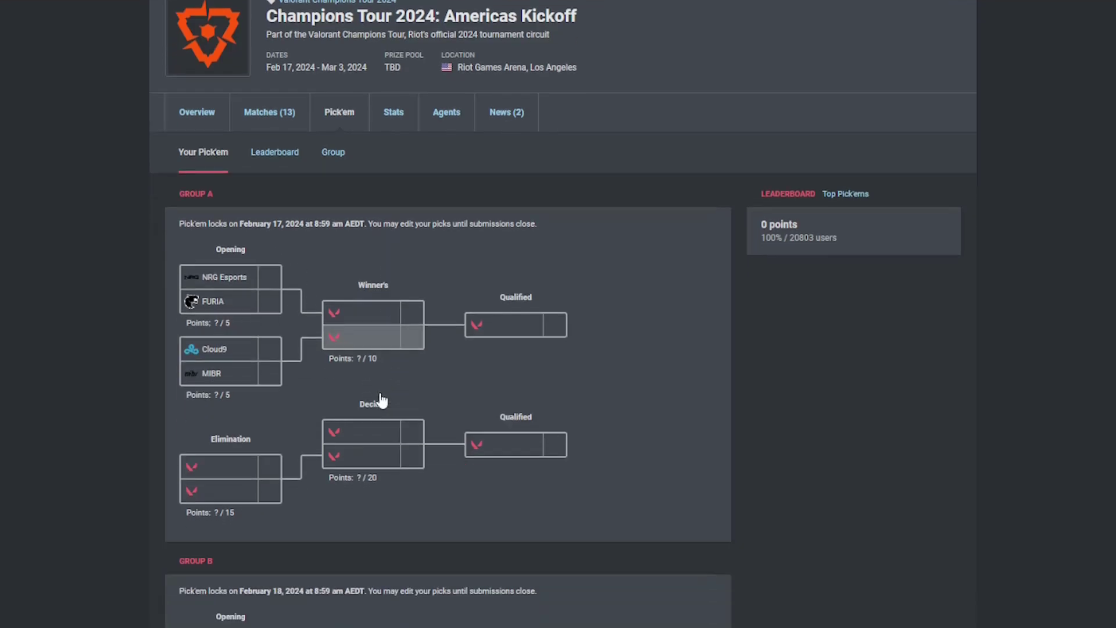
{"action": "scroll", "coordinate": [370, 440], "scroll_direction": "down", "scroll_amount": 5}
{"action": "scroll", "coordinate": [375, 418], "scroll_direction": "down", "scroll_amount": 5}
{"action": "scroll", "coordinate": [377, 392], "scroll_direction": "down", "scroll_amount": 3}
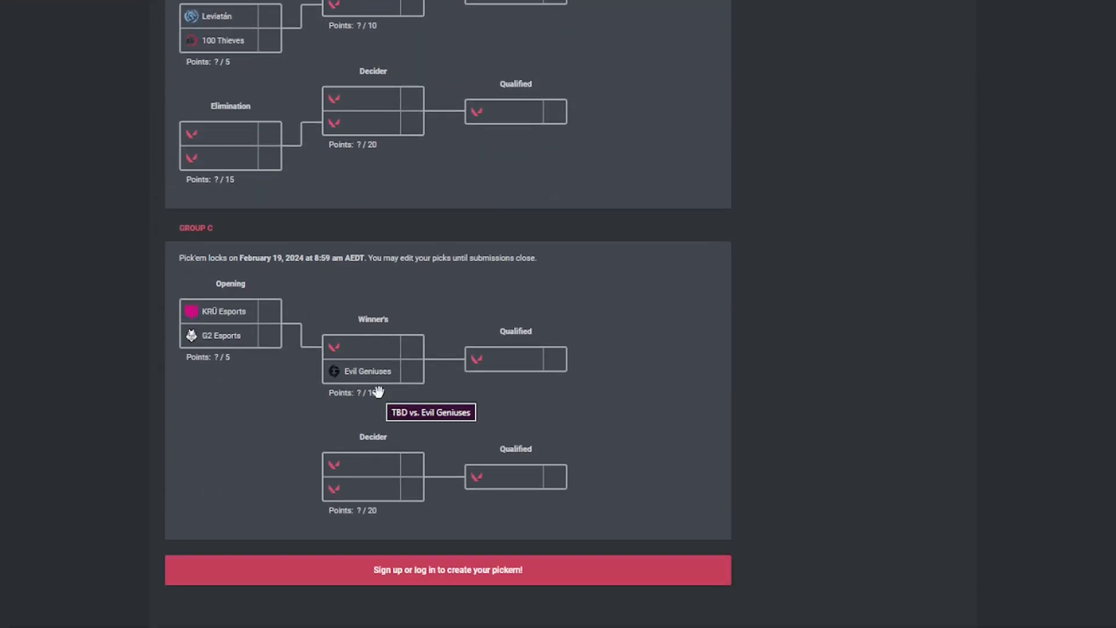
{"action": "scroll", "coordinate": [377, 391], "scroll_direction": "up", "scroll_amount": 5}
{"action": "scroll", "coordinate": [377, 392], "scroll_direction": "up", "scroll_amount": 5}
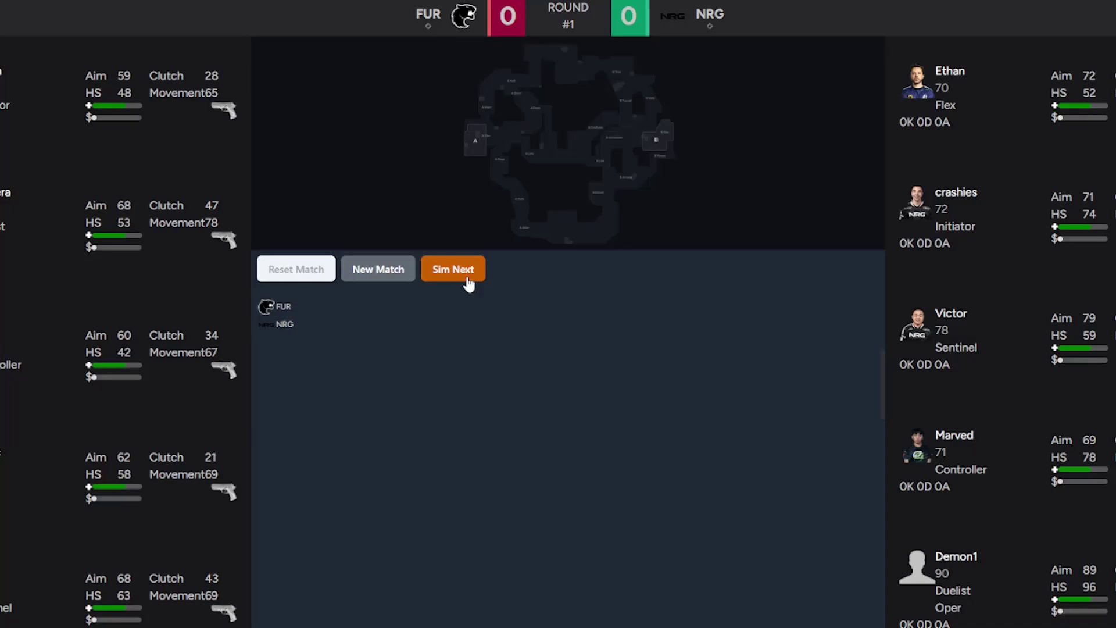
- Simulate the remaining FURIA vs NRG Esports rounds until NRG Esports wins 13–3
{"action": "left_click", "coordinate": [468, 280]}
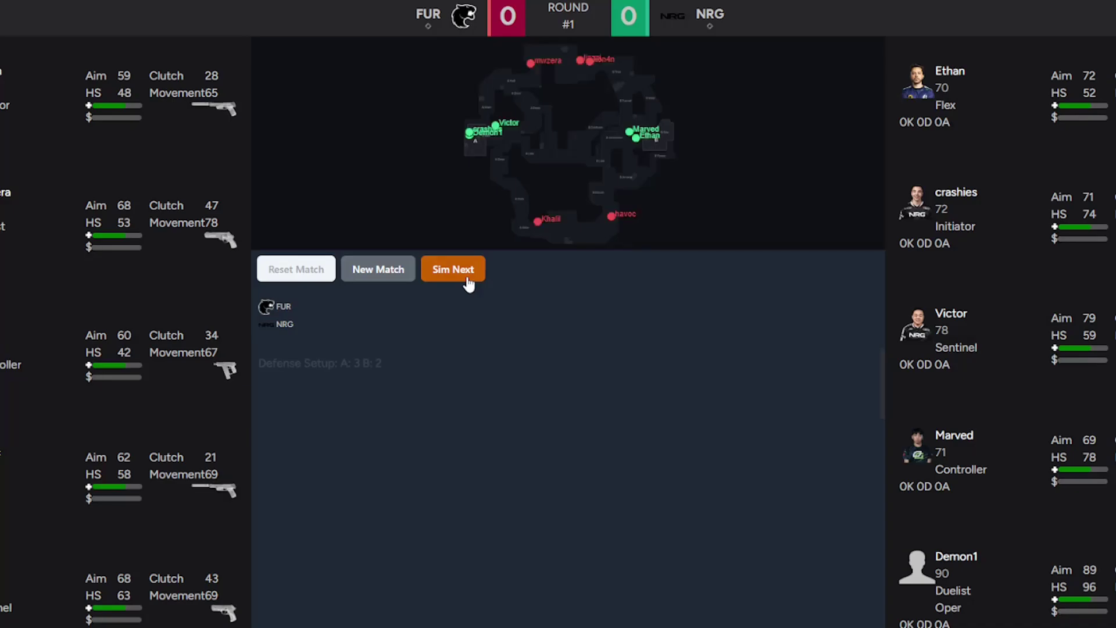
{"action": "left_click", "coordinate": [468, 281]}
{"action": "left_click", "coordinate": [469, 280]}
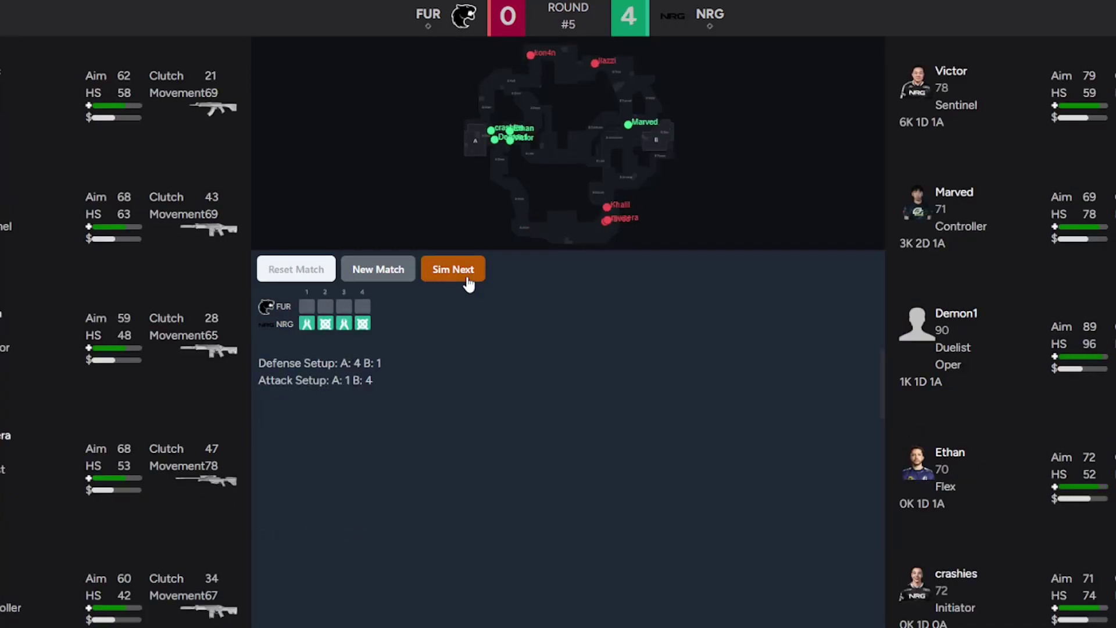
{"action": "left_click", "coordinate": [468, 282]}
{"action": "left_click", "coordinate": [469, 281]}
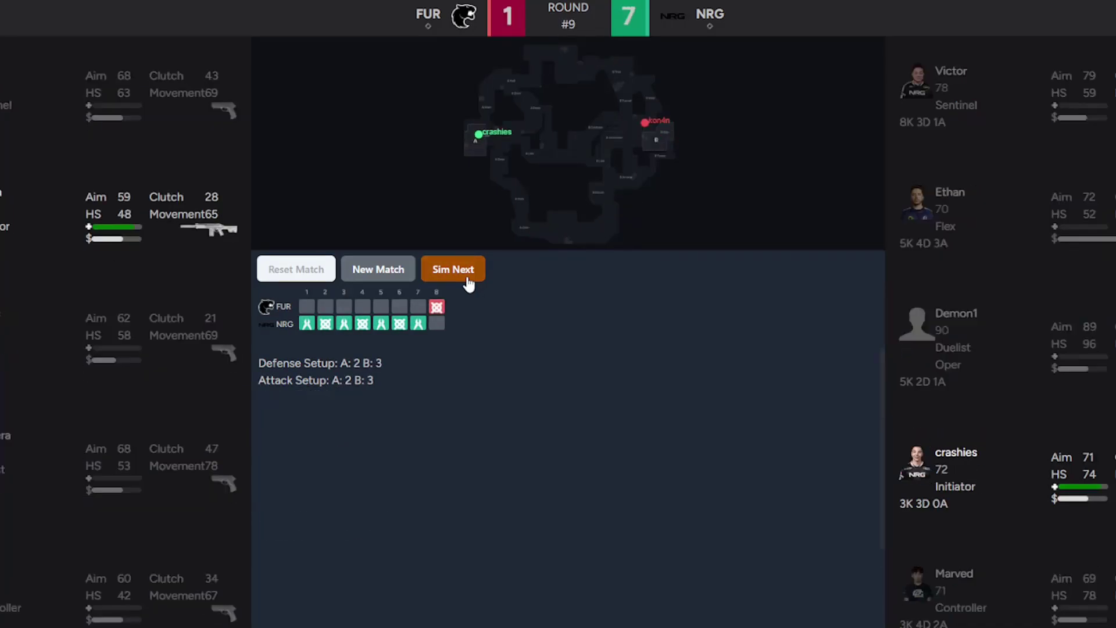
{"action": "left_click", "coordinate": [467, 282]}
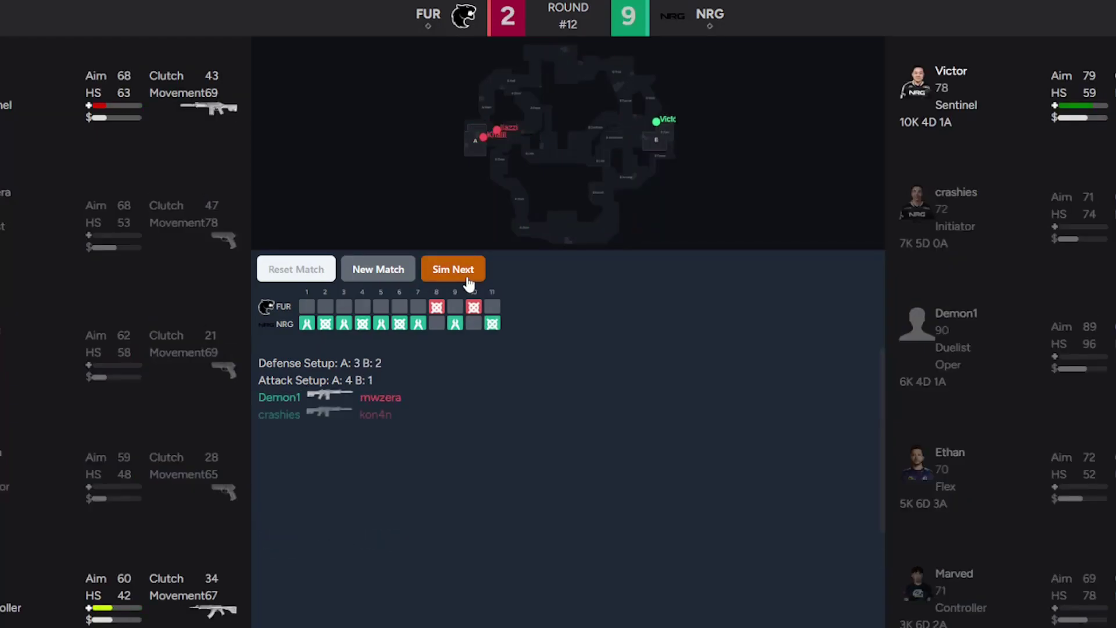
{"action": "left_click", "coordinate": [469, 282]}
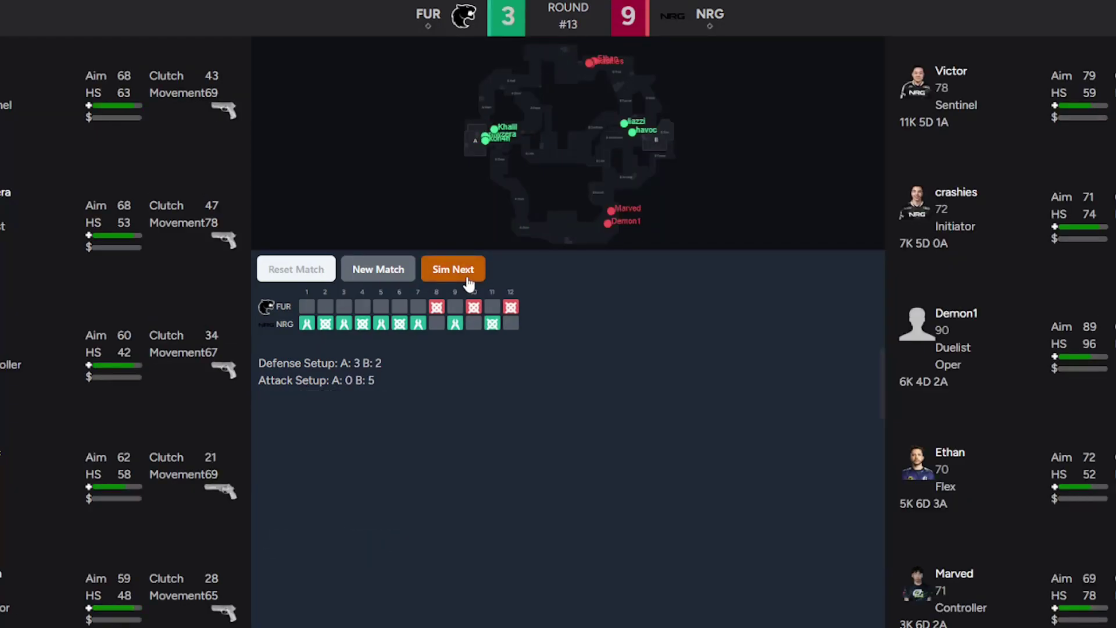
{"action": "left_click", "coordinate": [468, 280]}
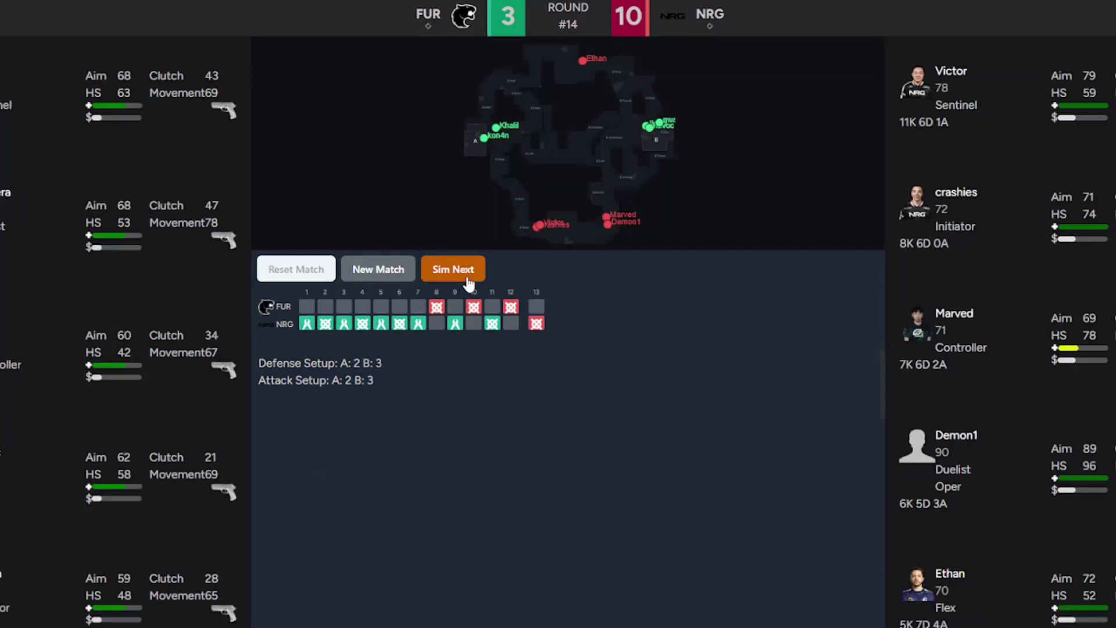
{"action": "left_click", "coordinate": [468, 281]}
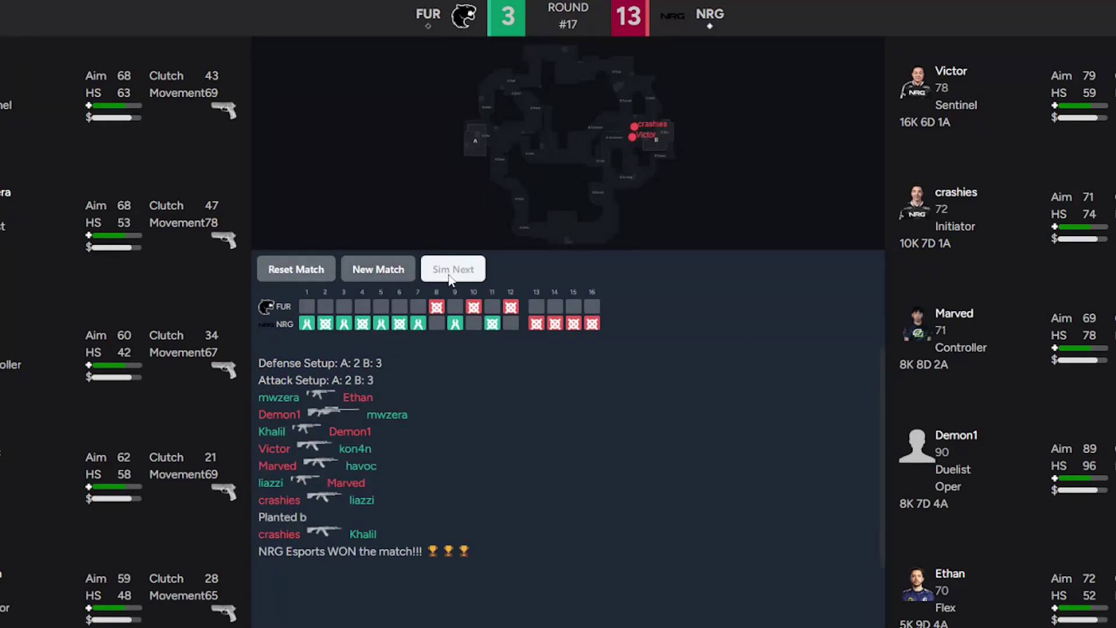
- Set up and start a best-of-one match between Cloud9 and MIBR
{"action": "left_click", "coordinate": [384, 267]}
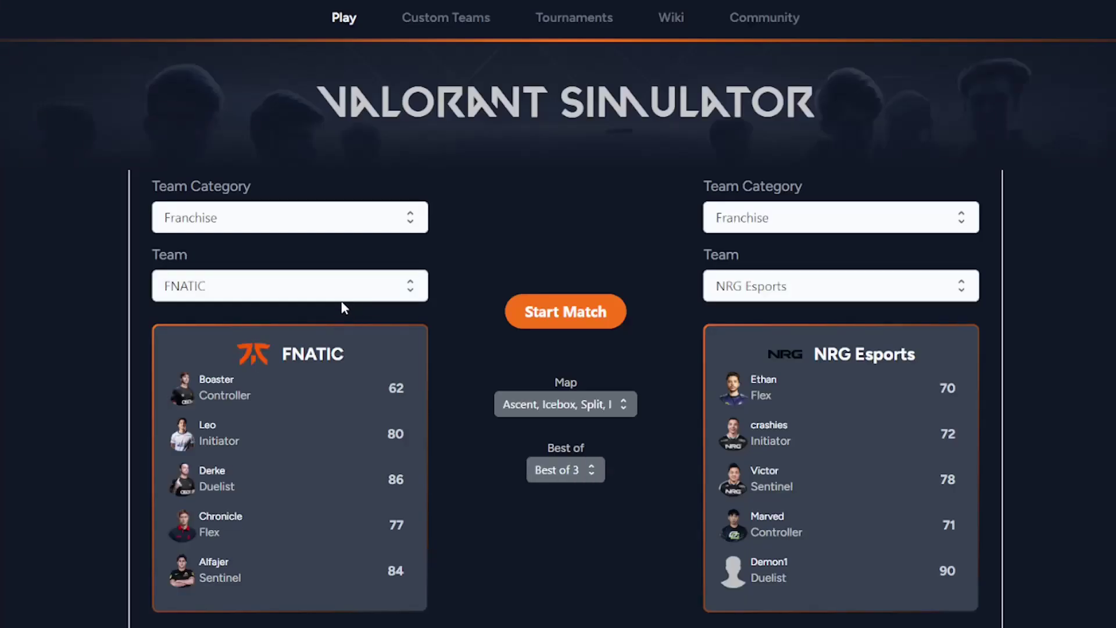
{"action": "left_click", "coordinate": [289, 285]}
{"action": "left_click", "coordinate": [197, 483]}
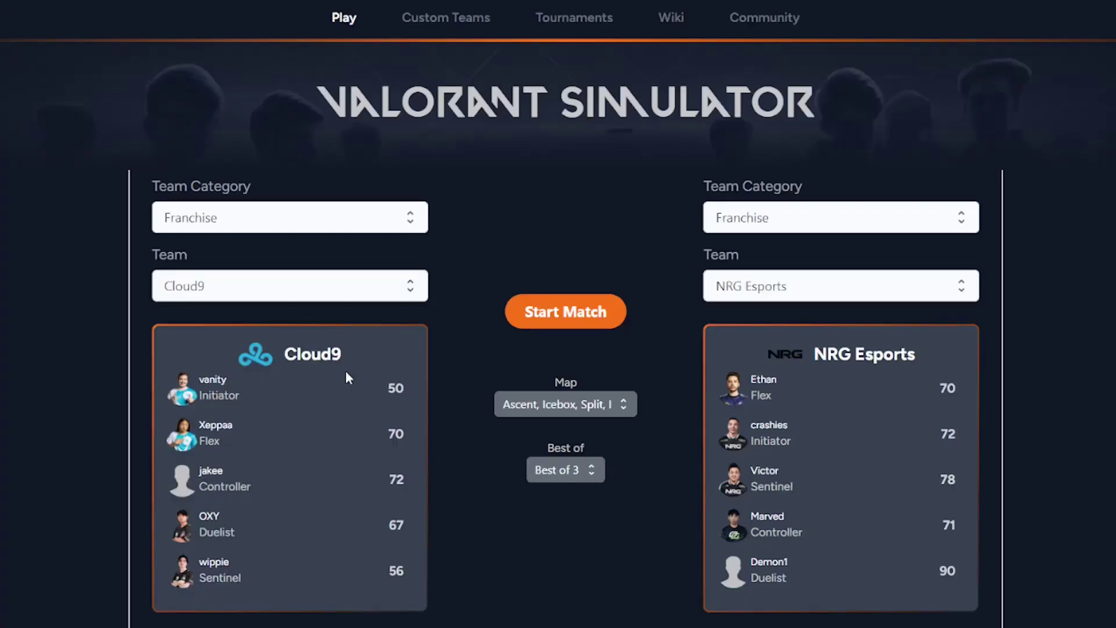
{"action": "left_click", "coordinate": [798, 286]}
{"action": "scroll", "coordinate": [808, 453], "scroll_direction": "down", "scroll_amount": 3}
{"action": "scroll", "coordinate": [808, 467], "scroll_direction": "down", "scroll_amount": 2}
{"action": "scroll", "coordinate": [785, 470], "scroll_direction": "down", "scroll_amount": 2}
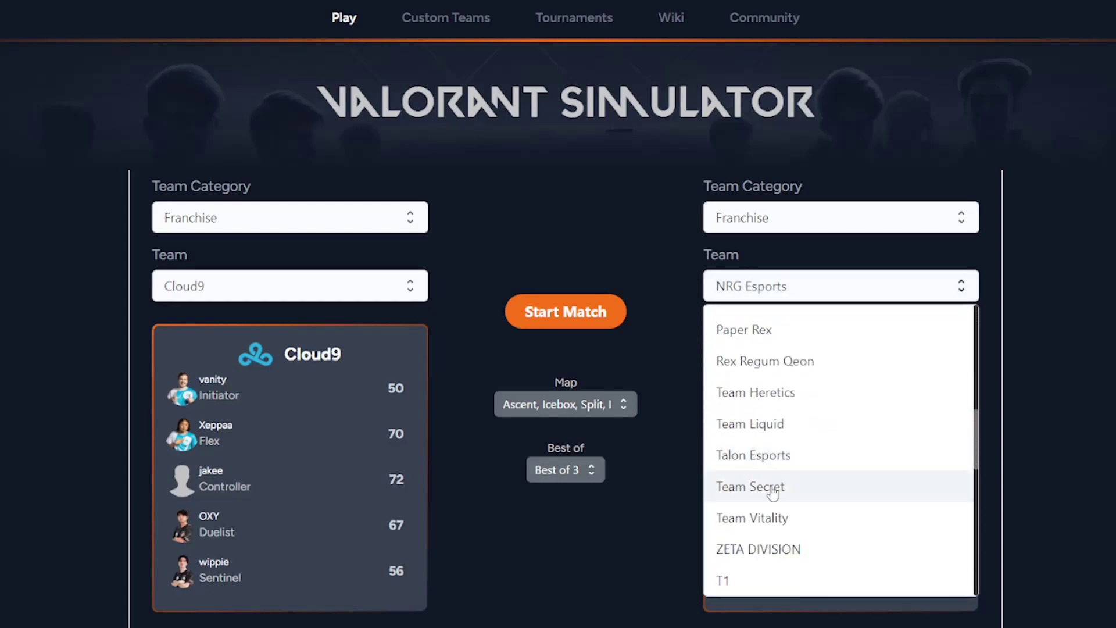
{"action": "scroll", "coordinate": [767, 475], "scroll_direction": "down", "scroll_amount": 1}
{"action": "left_click", "coordinate": [745, 475]}
{"action": "left_click", "coordinate": [565, 469]}
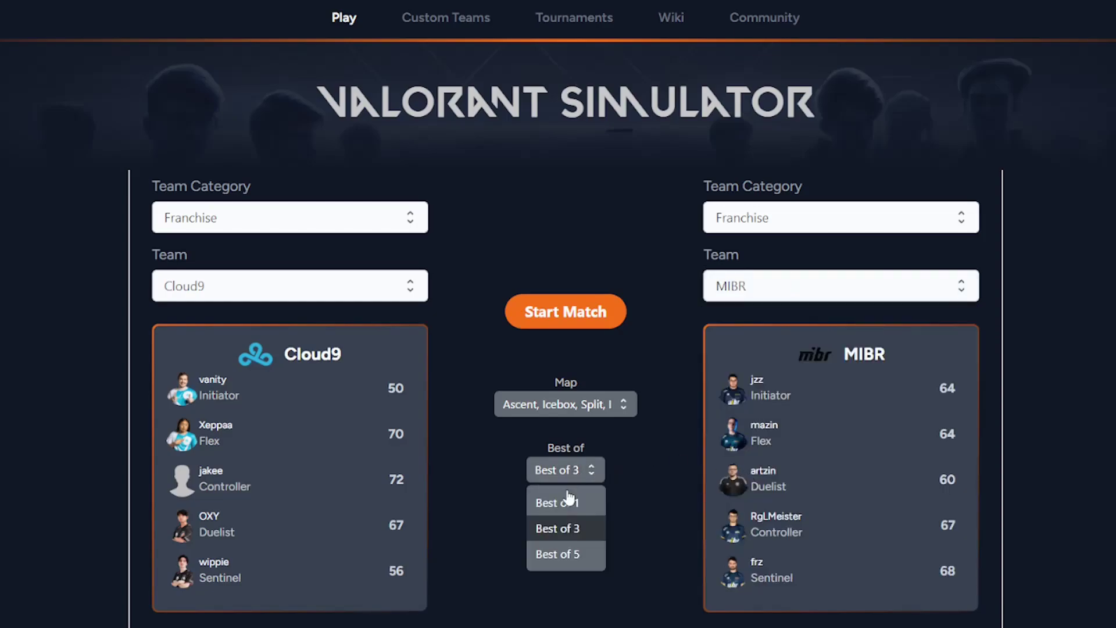
{"action": "left_click", "coordinate": [559, 497]}
{"action": "left_click", "coordinate": [585, 317]}
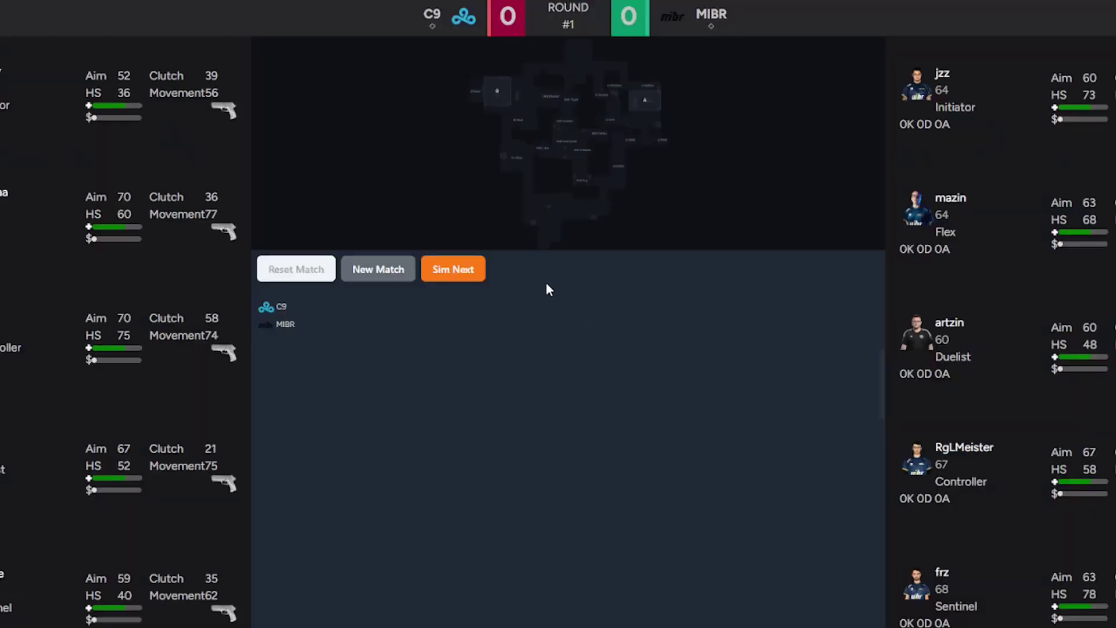
- Simulate the Cloud9 vs MIBR rounds until MIBR wins 13–8
{"action": "left_click", "coordinate": [454, 269]}
{"action": "left_click", "coordinate": [454, 269]}
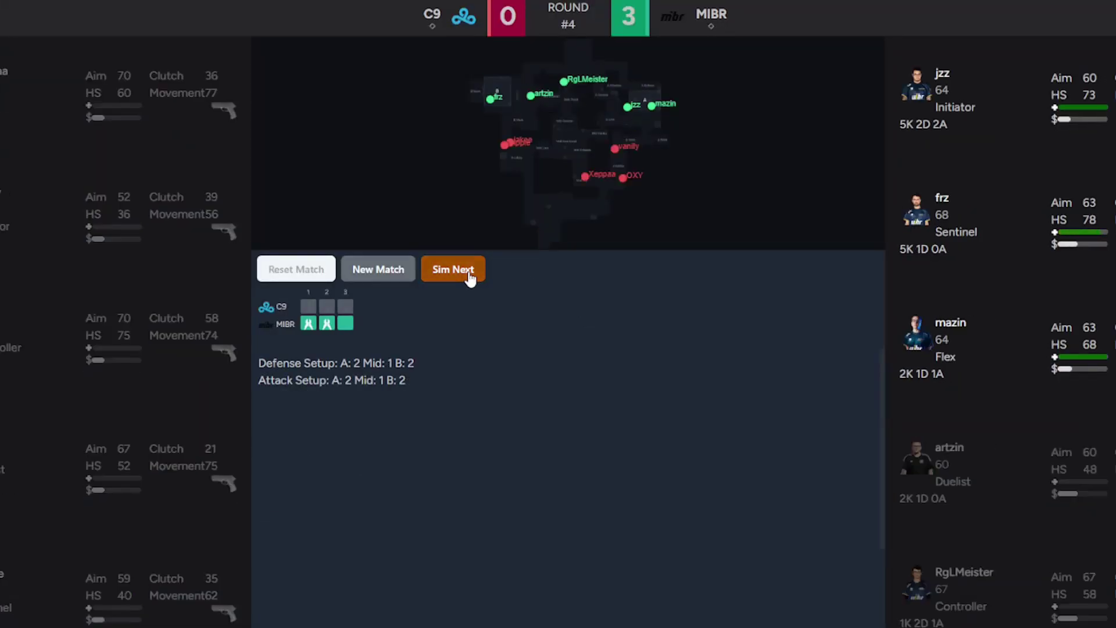
{"action": "left_click", "coordinate": [454, 268]}
{"action": "left_click", "coordinate": [453, 269]}
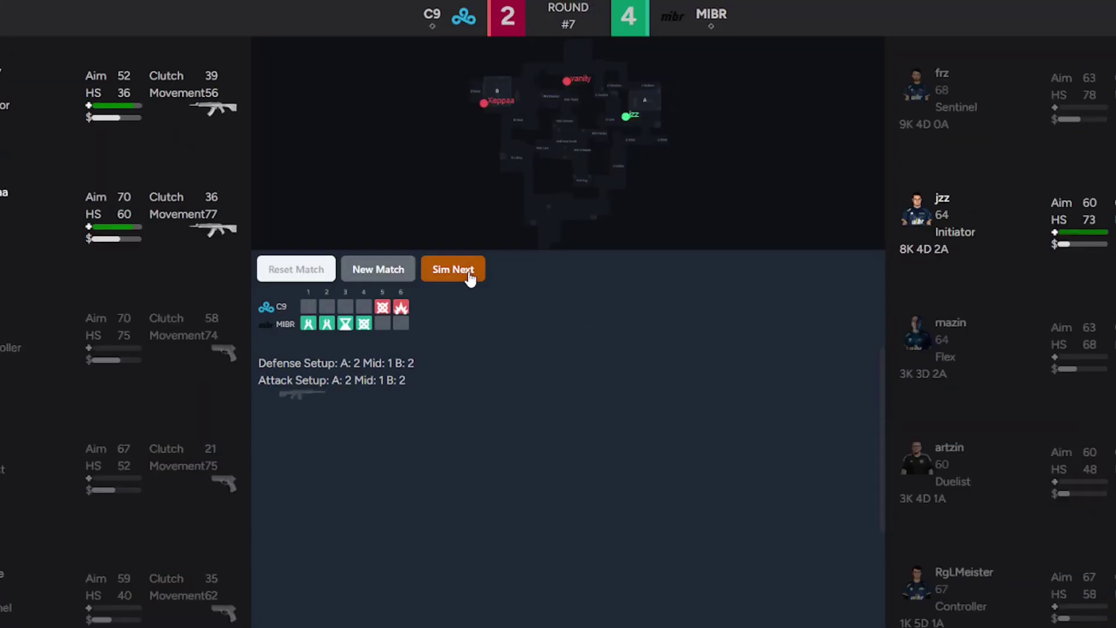
{"action": "left_click", "coordinate": [454, 269]}
{"action": "left_click", "coordinate": [453, 269]}
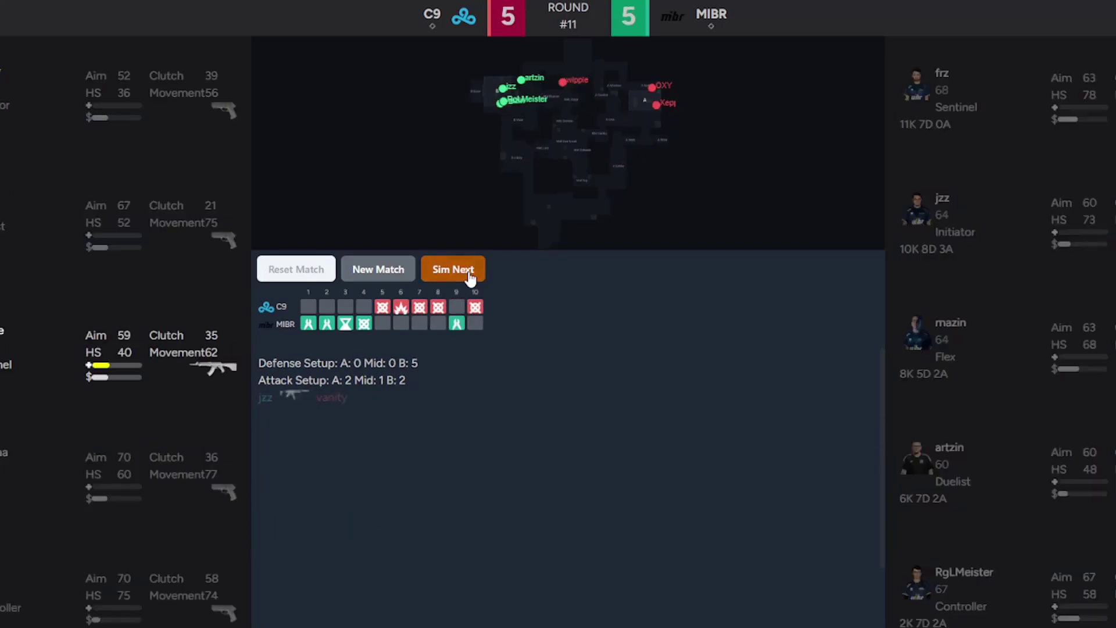
{"action": "left_click", "coordinate": [454, 269]}
{"action": "left_click", "coordinate": [453, 268]}
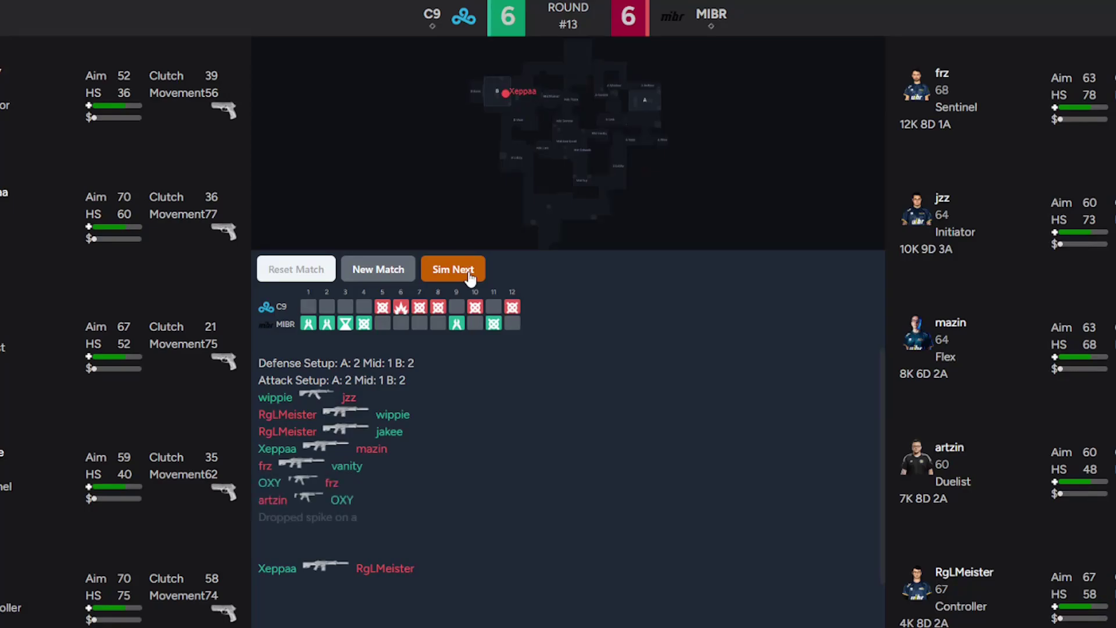
{"action": "left_click", "coordinate": [453, 269]}
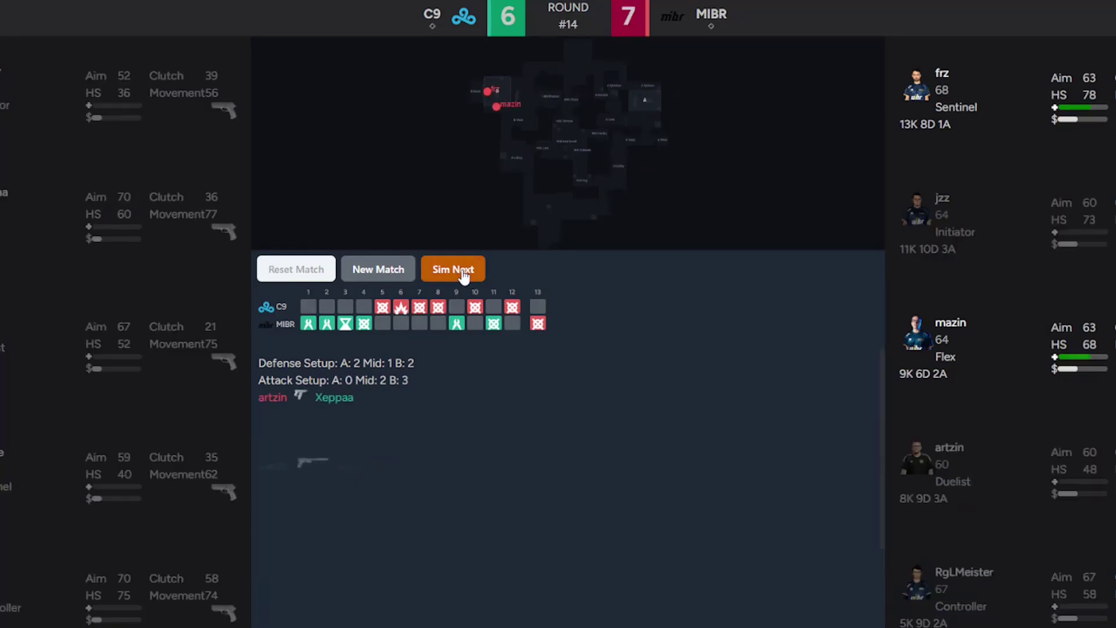
{"action": "left_click", "coordinate": [454, 269]}
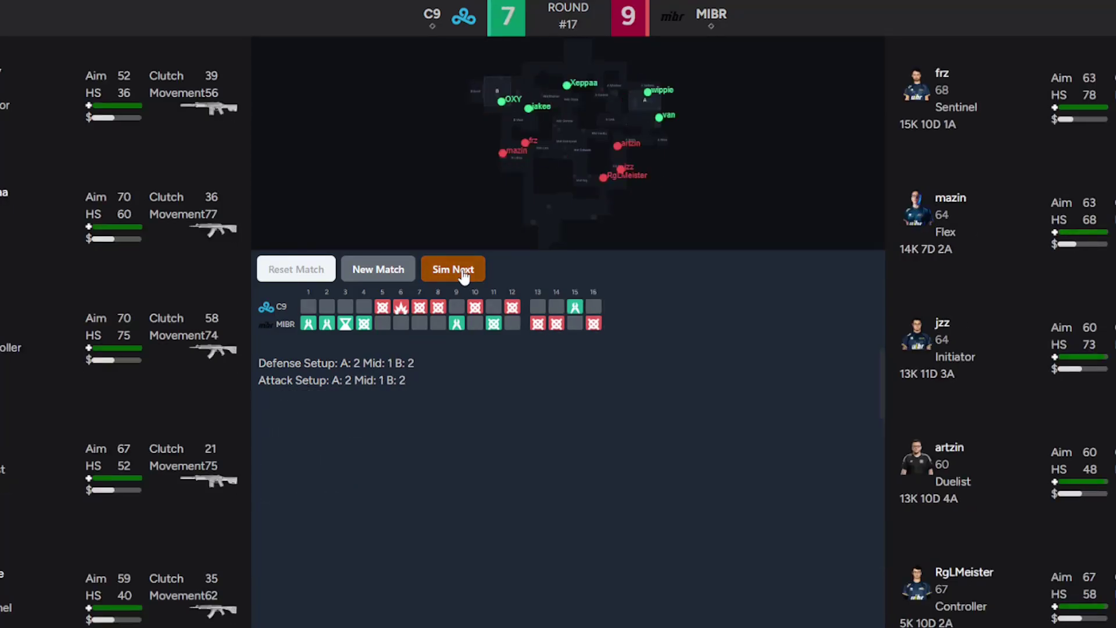
{"action": "left_click", "coordinate": [453, 268]}
{"action": "left_click", "coordinate": [453, 269]}
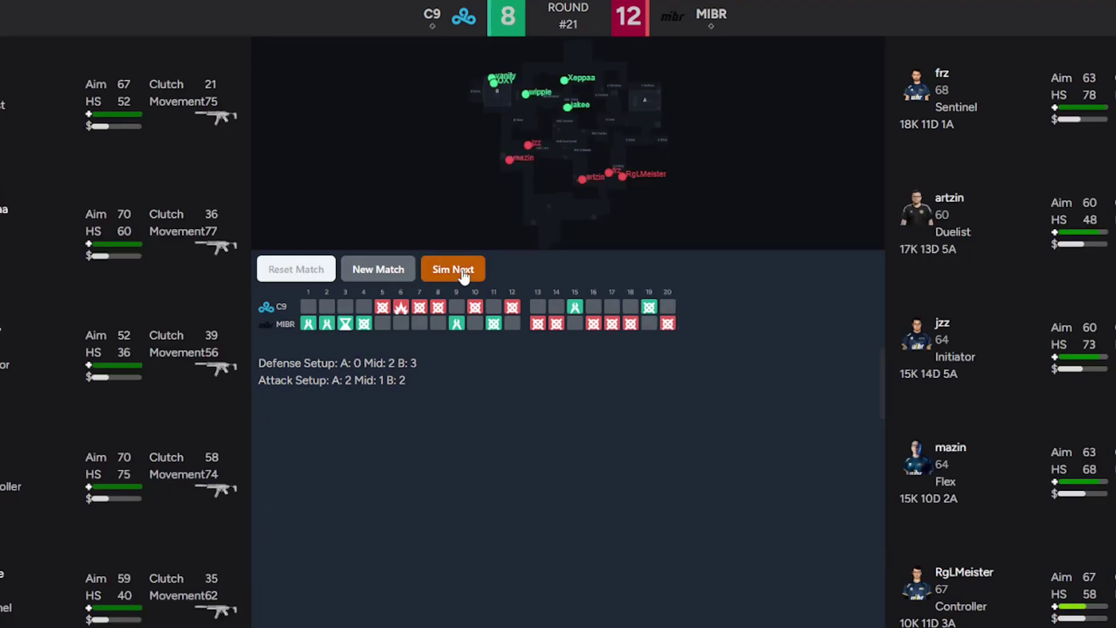
{"action": "left_click", "coordinate": [453, 269]}
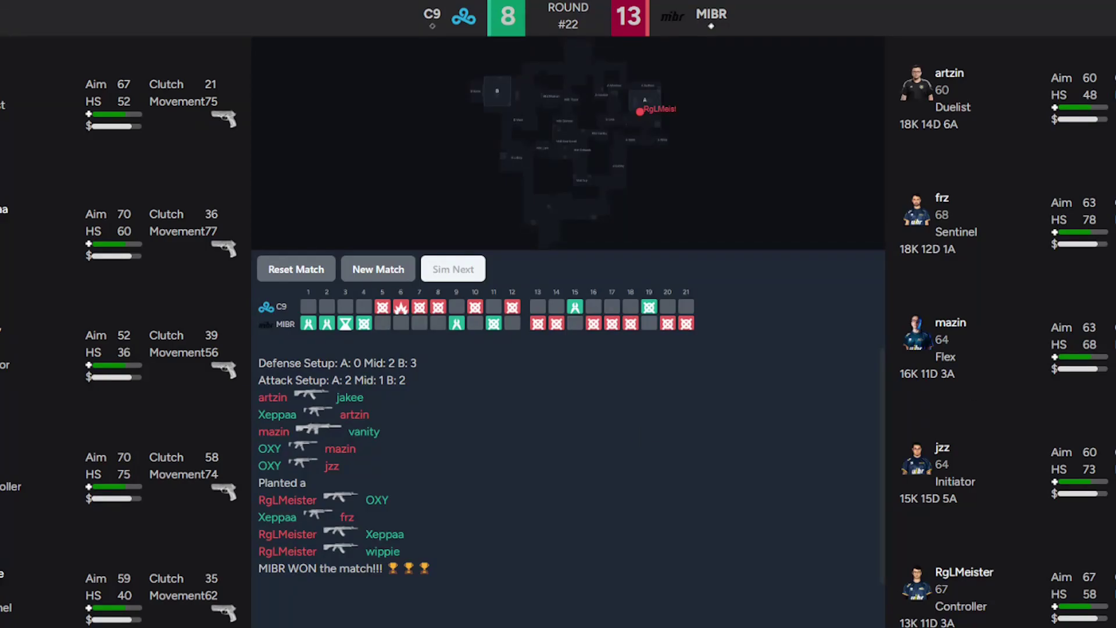
- Set up and start a best-of-one match between Cloud9 and FURIA
{"action": "left_click", "coordinate": [378, 269]}
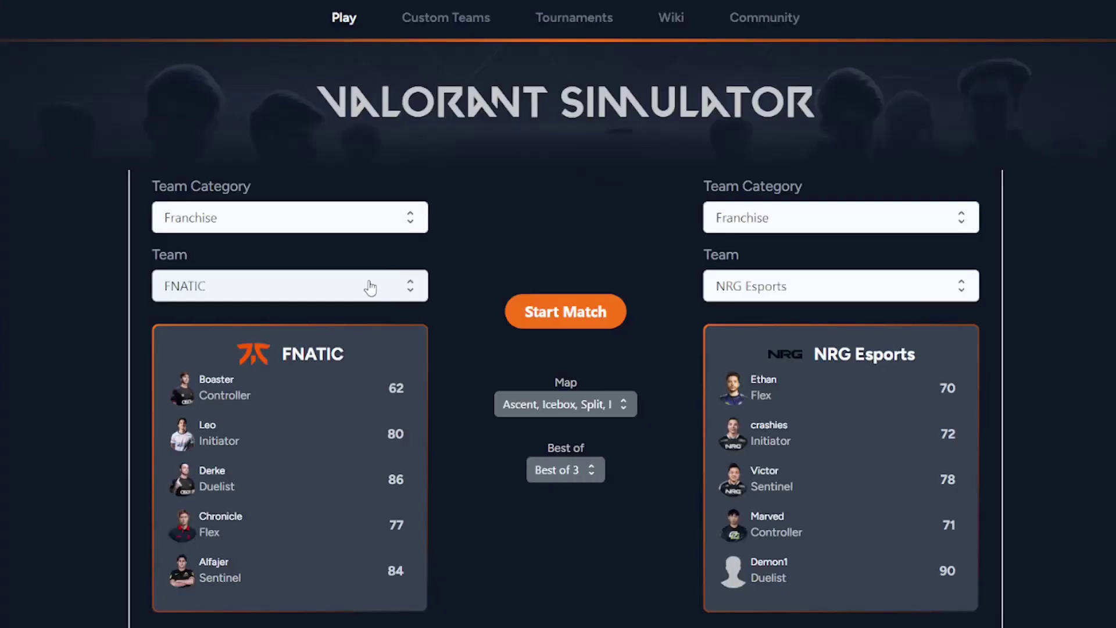
{"action": "left_click", "coordinate": [371, 286]}
{"action": "left_click", "coordinate": [288, 482]}
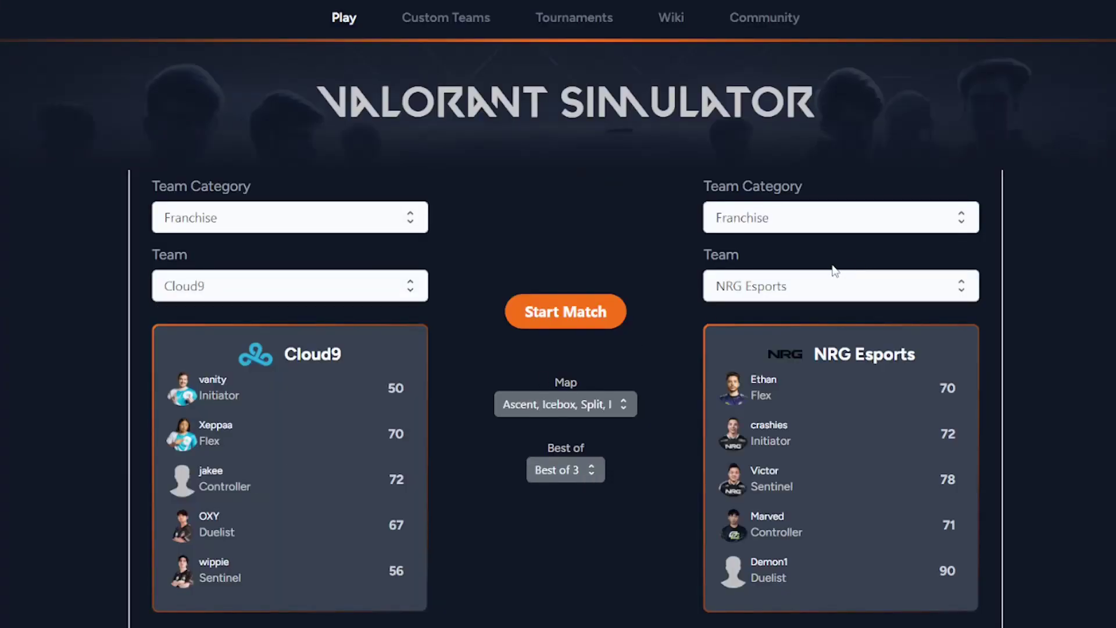
{"action": "left_click", "coordinate": [833, 286]}
{"action": "left_click", "coordinate": [759, 578]}
{"action": "left_click", "coordinate": [566, 470]}
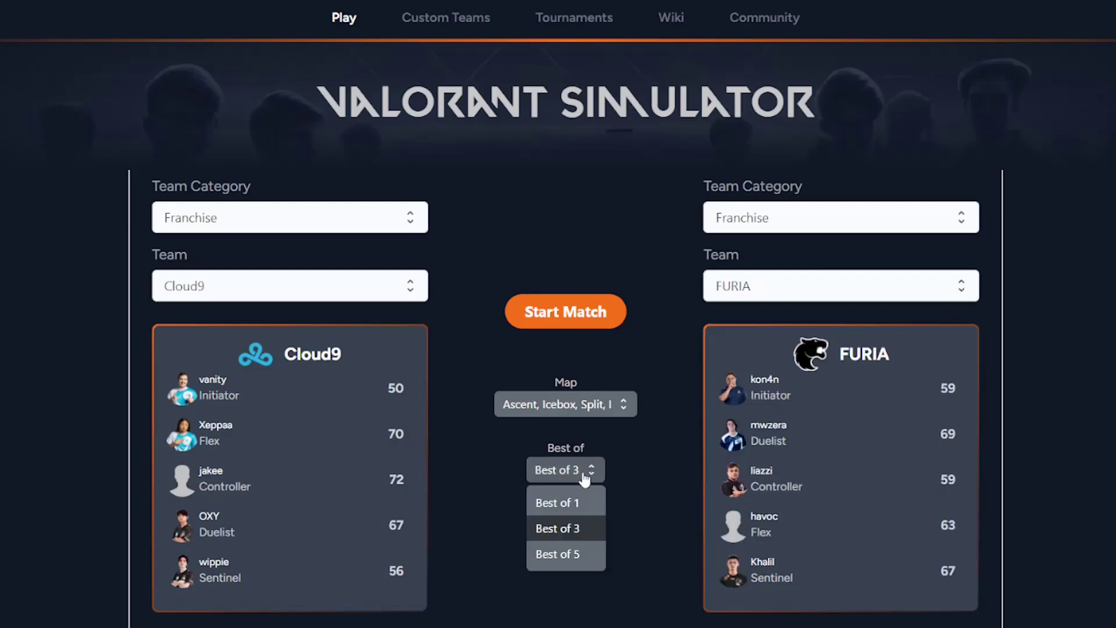
{"action": "left_click", "coordinate": [559, 501]}
{"action": "left_click", "coordinate": [586, 306]}
- Simulate rounds until Cloud9 beats FURIA 13–8, then return to match setup
{"action": "left_click", "coordinate": [453, 269]}
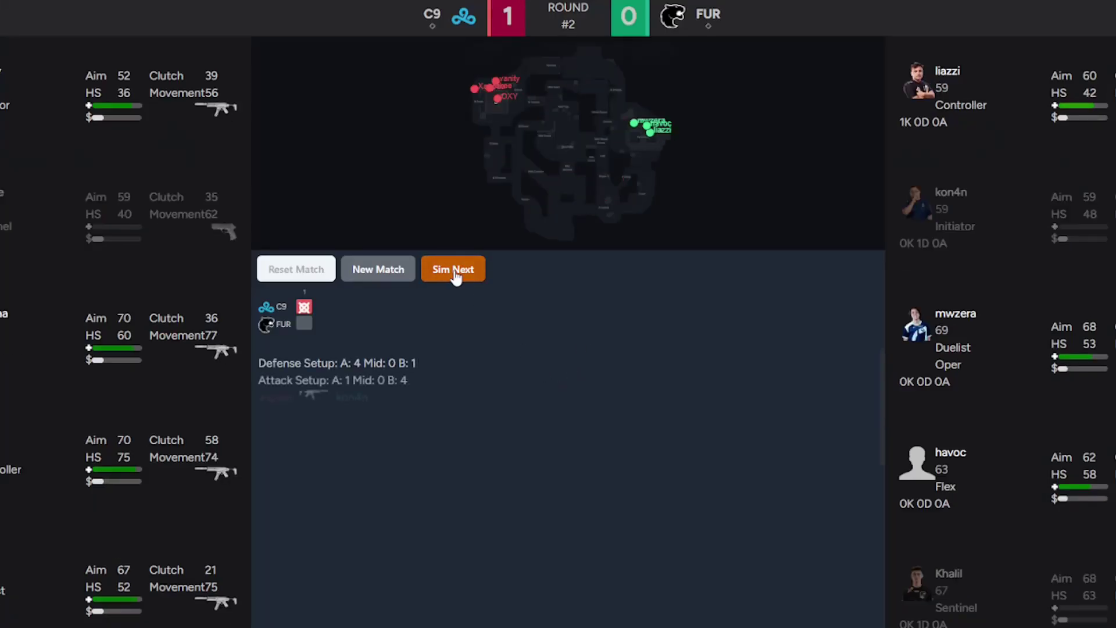
{"action": "left_click", "coordinate": [453, 270]}
{"action": "left_click", "coordinate": [453, 269]}
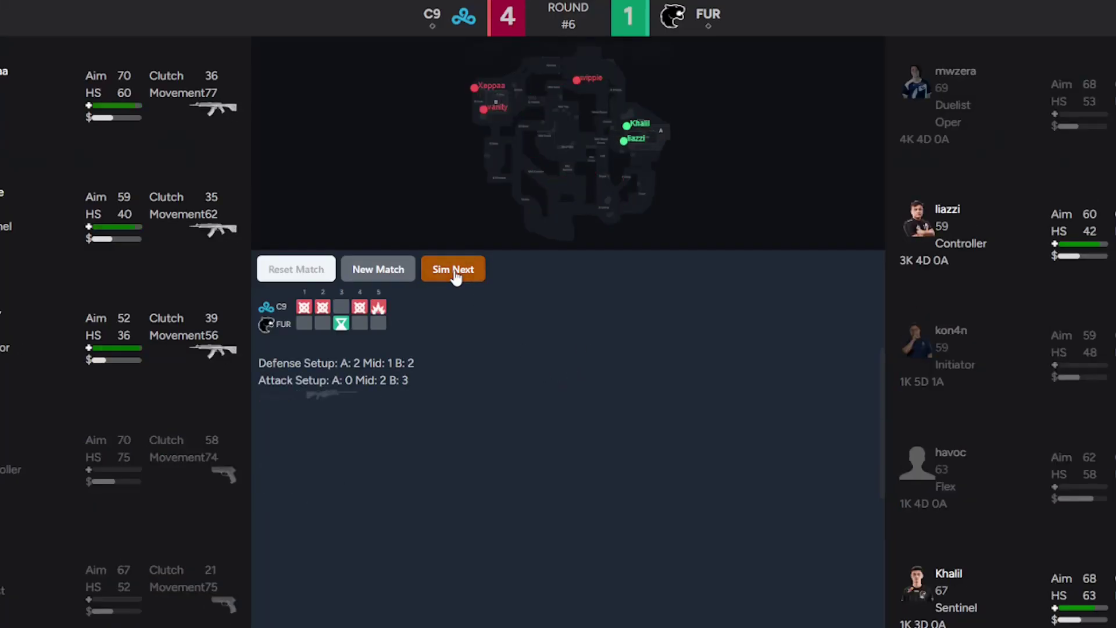
{"action": "left_click", "coordinate": [454, 270]}
{"action": "left_click", "coordinate": [454, 270]}
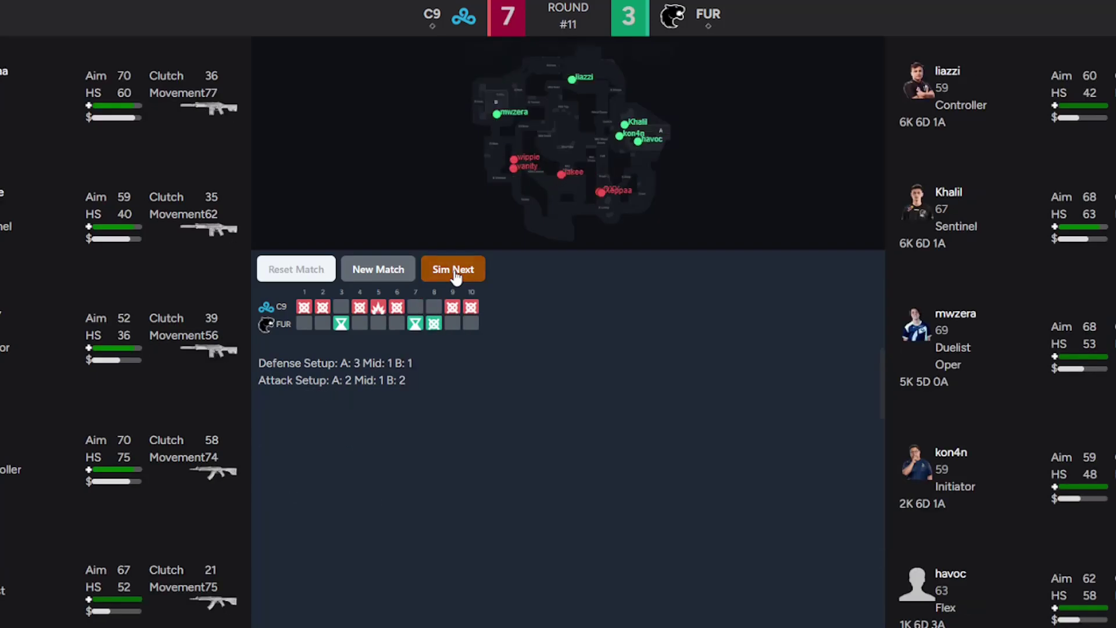
{"action": "left_click", "coordinate": [453, 269]}
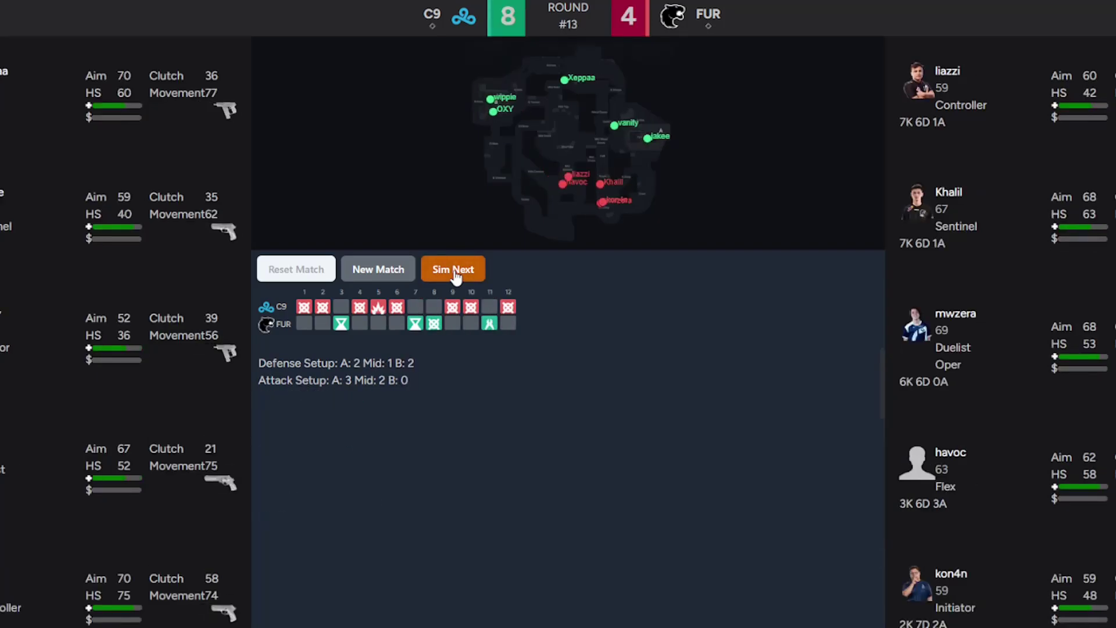
{"action": "left_click", "coordinate": [453, 269]}
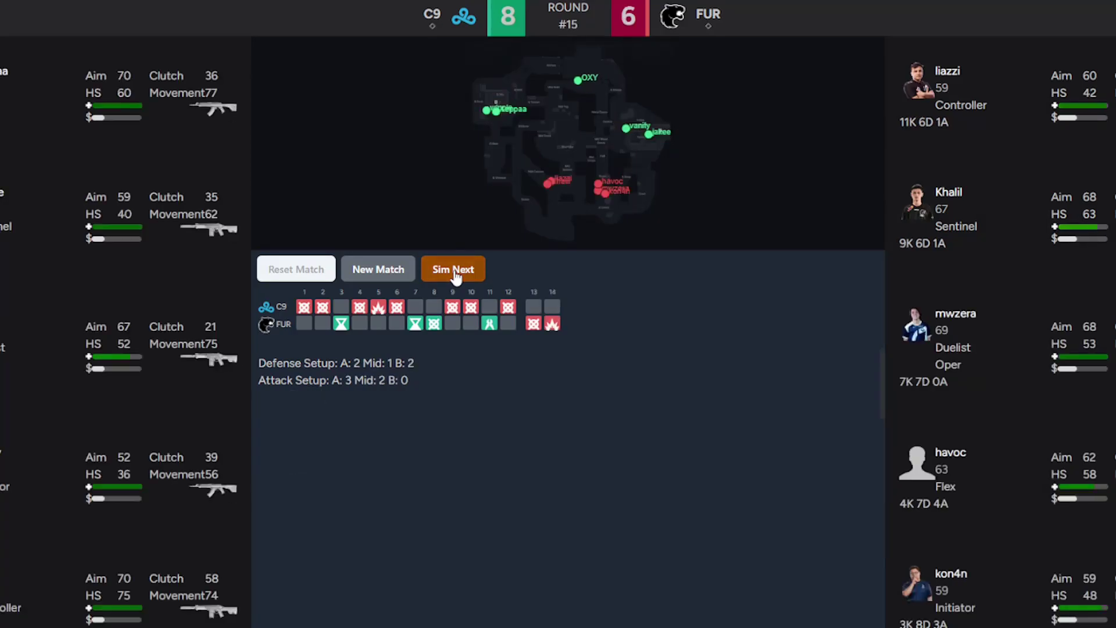
{"action": "left_click", "coordinate": [453, 270]}
{"action": "left_click", "coordinate": [453, 270]}
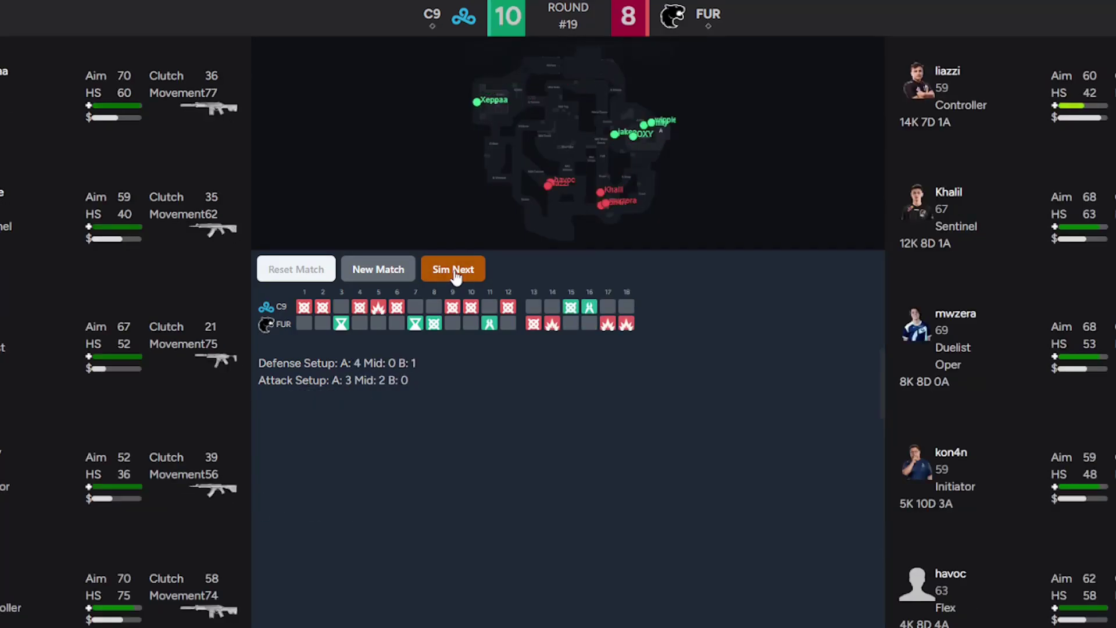
{"action": "left_click", "coordinate": [454, 270]}
{"action": "left_click", "coordinate": [453, 269]}
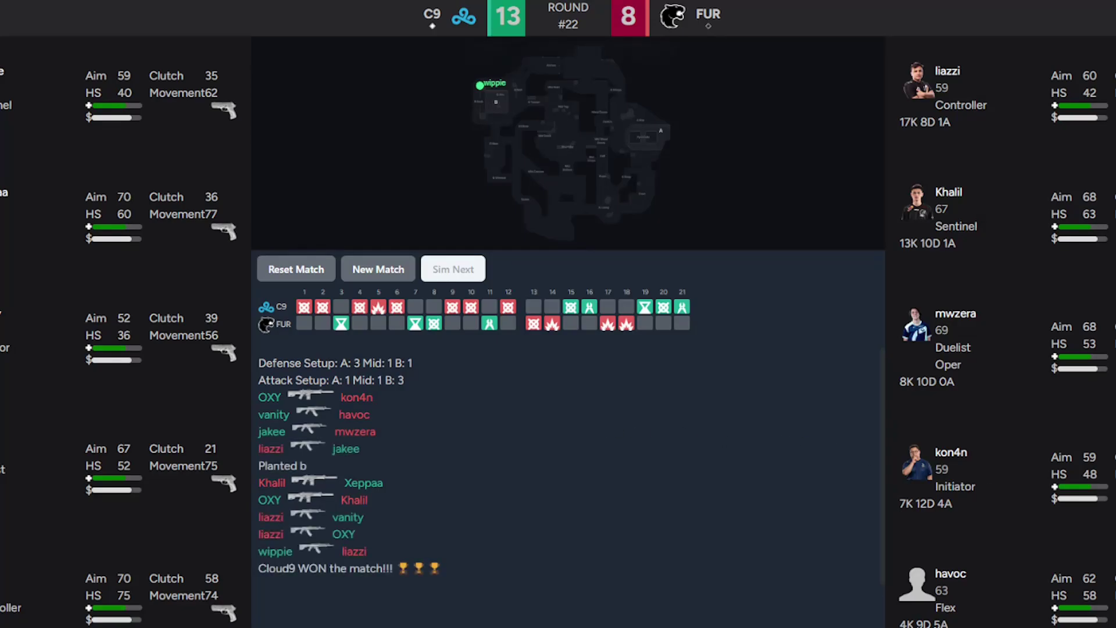
{"action": "left_click", "coordinate": [377, 269]}
- Put MIBR on the left side and simulate rounds until MIBR beats NRG 13–7
{"action": "left_click", "coordinate": [335, 288]}
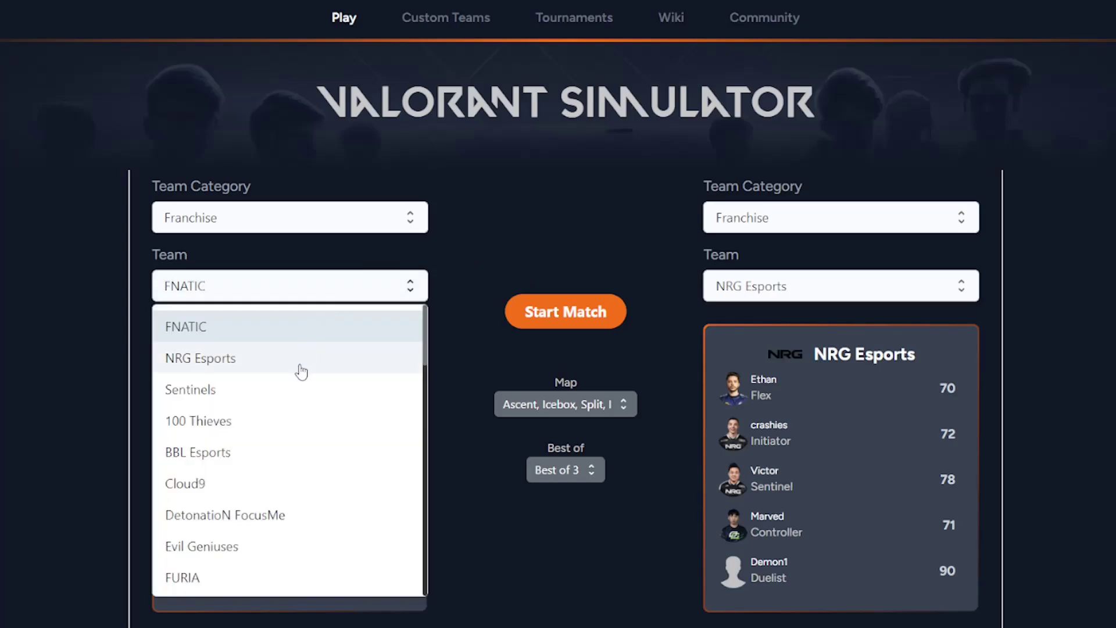
{"action": "scroll", "coordinate": [262, 471], "scroll_direction": "down", "scroll_amount": 3}
{"action": "scroll", "coordinate": [253, 506], "scroll_direction": "down", "scroll_amount": 2}
{"action": "scroll", "coordinate": [252, 524], "scroll_direction": "down", "scroll_amount": 2}
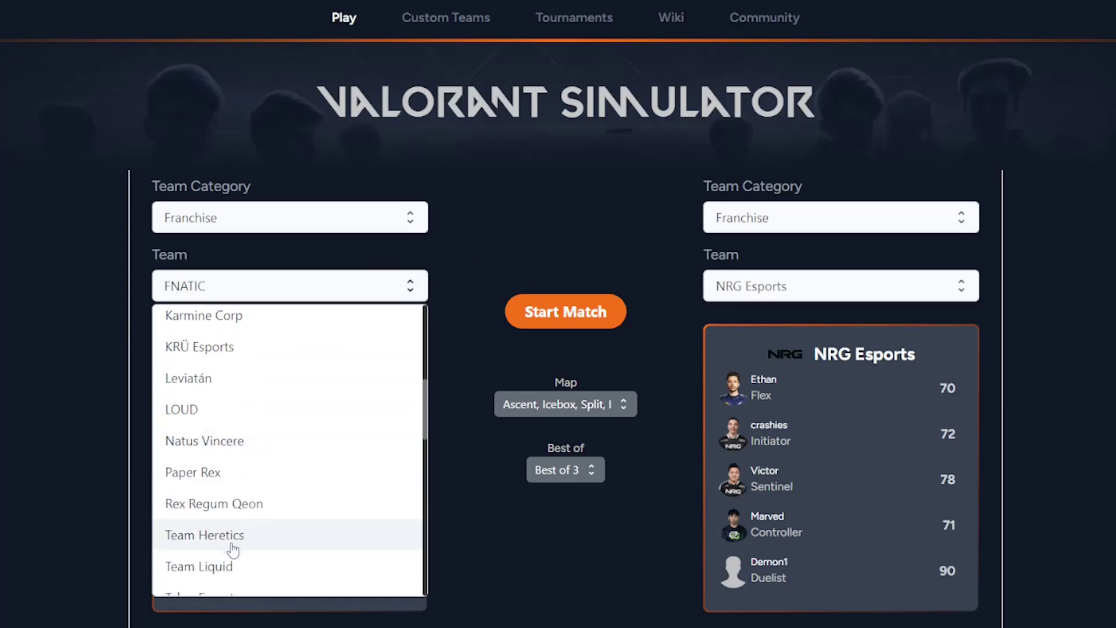
{"action": "scroll", "coordinate": [236, 515], "scroll_direction": "down", "scroll_amount": 2}
{"action": "scroll", "coordinate": [223, 488], "scroll_direction": "down", "scroll_amount": 2}
{"action": "scroll", "coordinate": [216, 453], "scroll_direction": "down", "scroll_amount": 2}
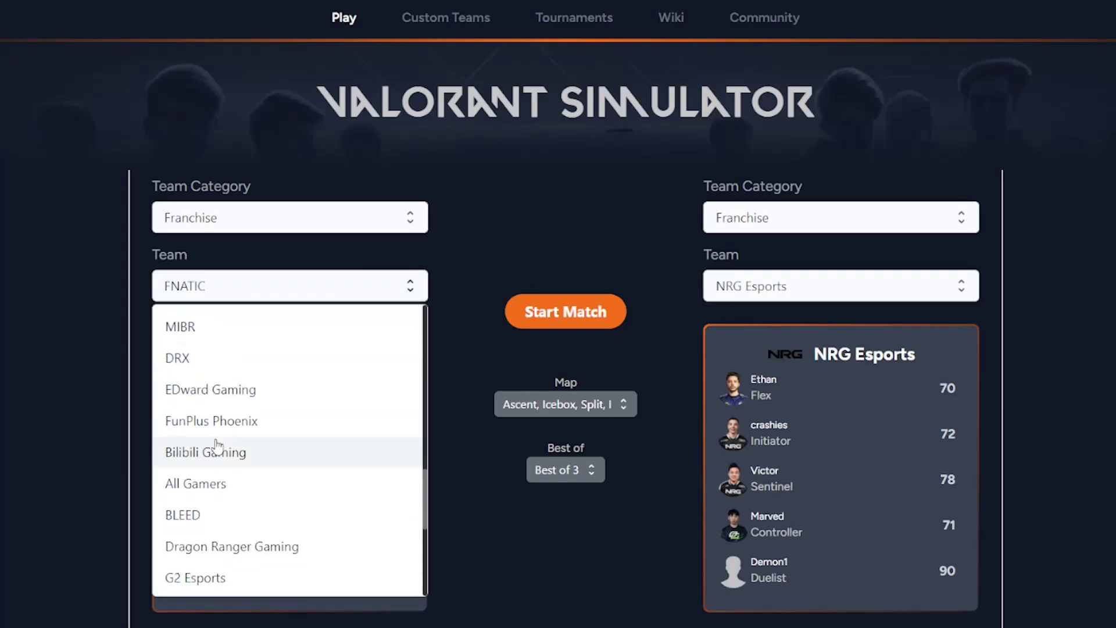
{"action": "scroll", "coordinate": [222, 448], "scroll_direction": "up", "scroll_amount": 3}
{"action": "scroll", "coordinate": [223, 402], "scroll_direction": "up", "scroll_amount": 2}
{"action": "scroll", "coordinate": [223, 371], "scroll_direction": "up", "scroll_amount": 2}
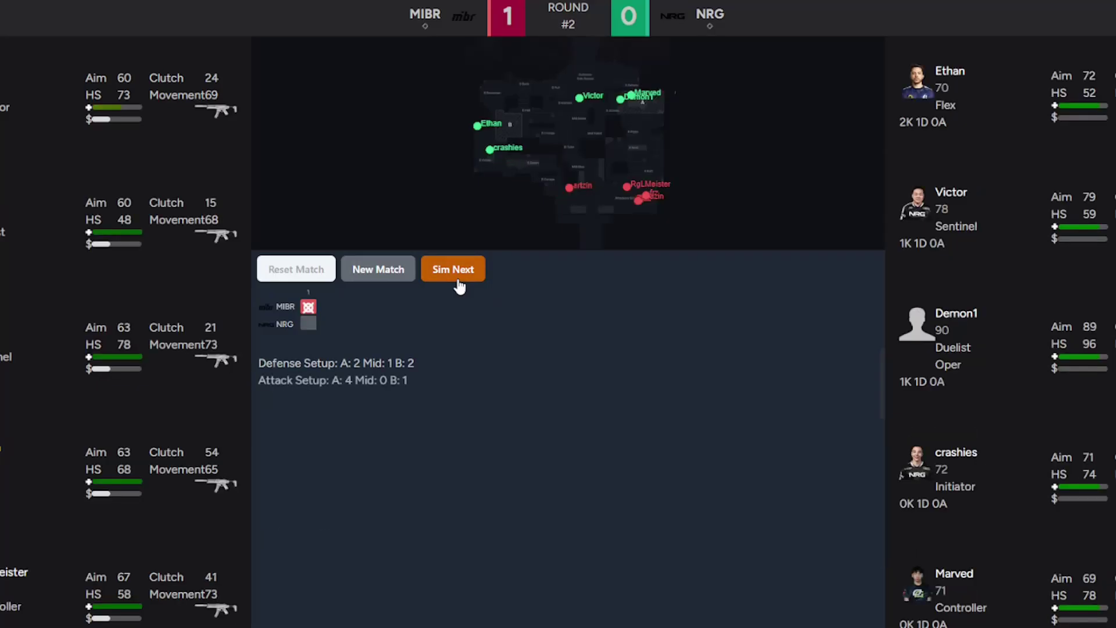
{"action": "left_click", "coordinate": [459, 278]}
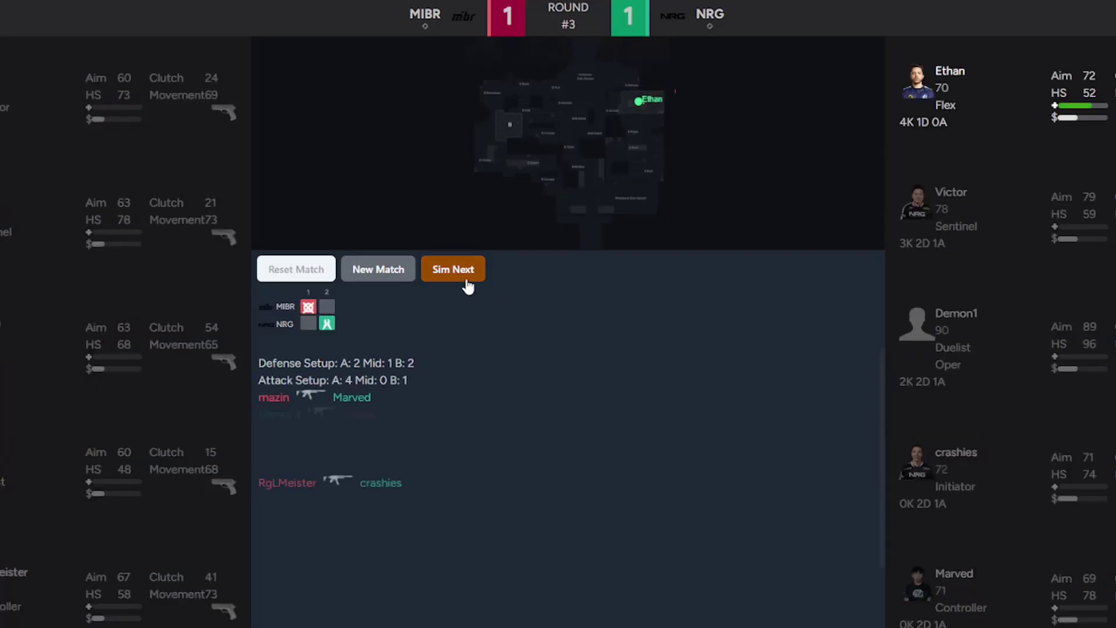
{"action": "left_click", "coordinate": [466, 279]}
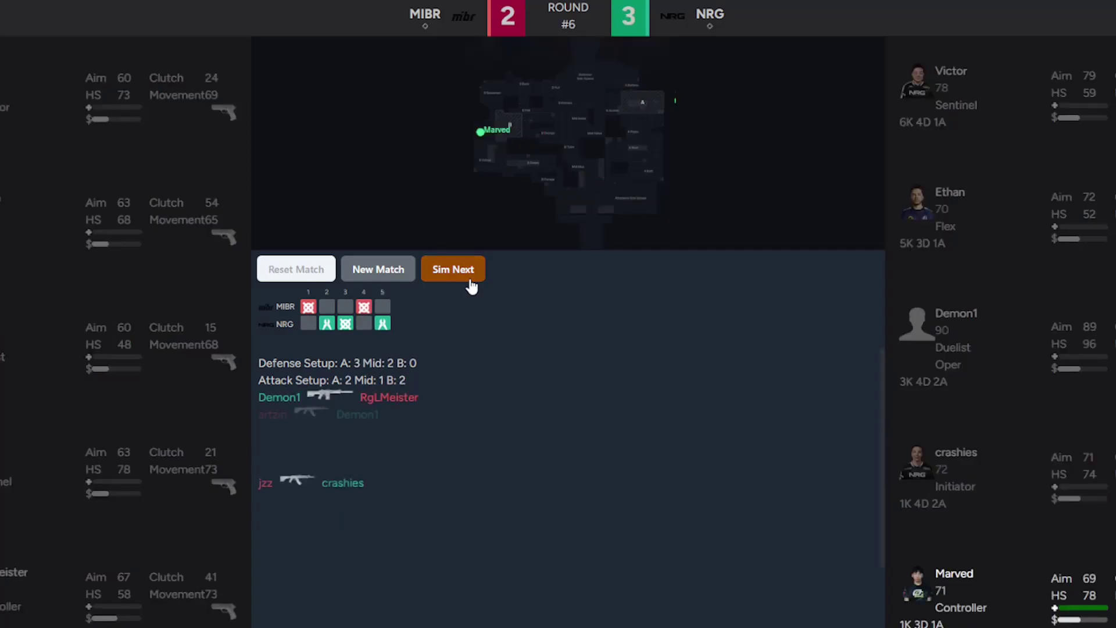
{"action": "left_click", "coordinate": [472, 283]}
{"action": "left_click", "coordinate": [471, 283]}
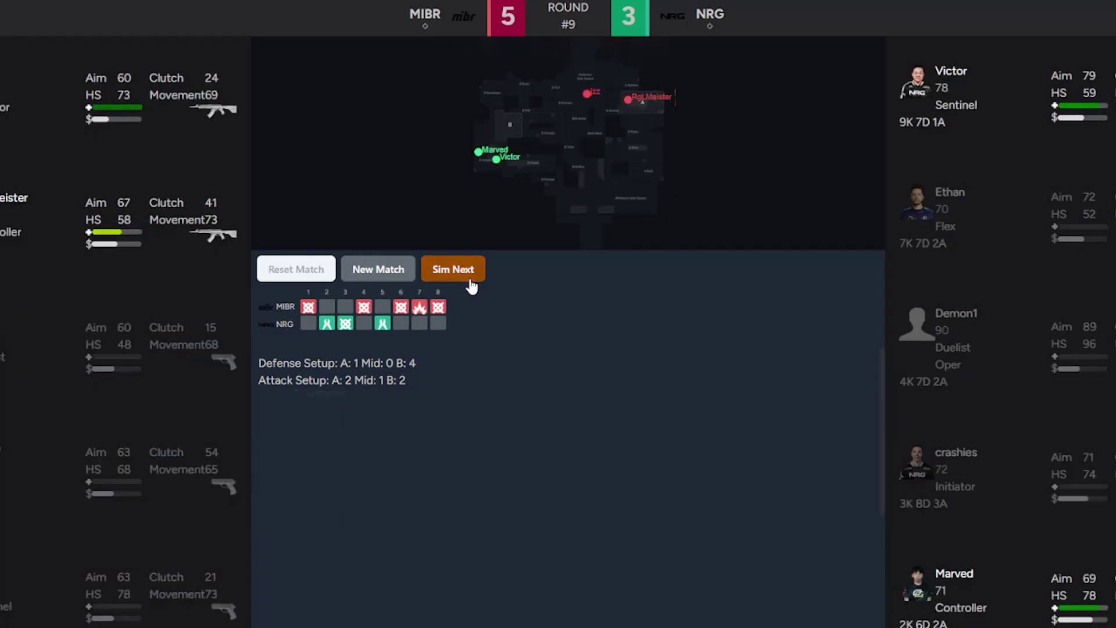
{"action": "left_click", "coordinate": [471, 284]}
{"action": "left_click", "coordinate": [471, 283]}
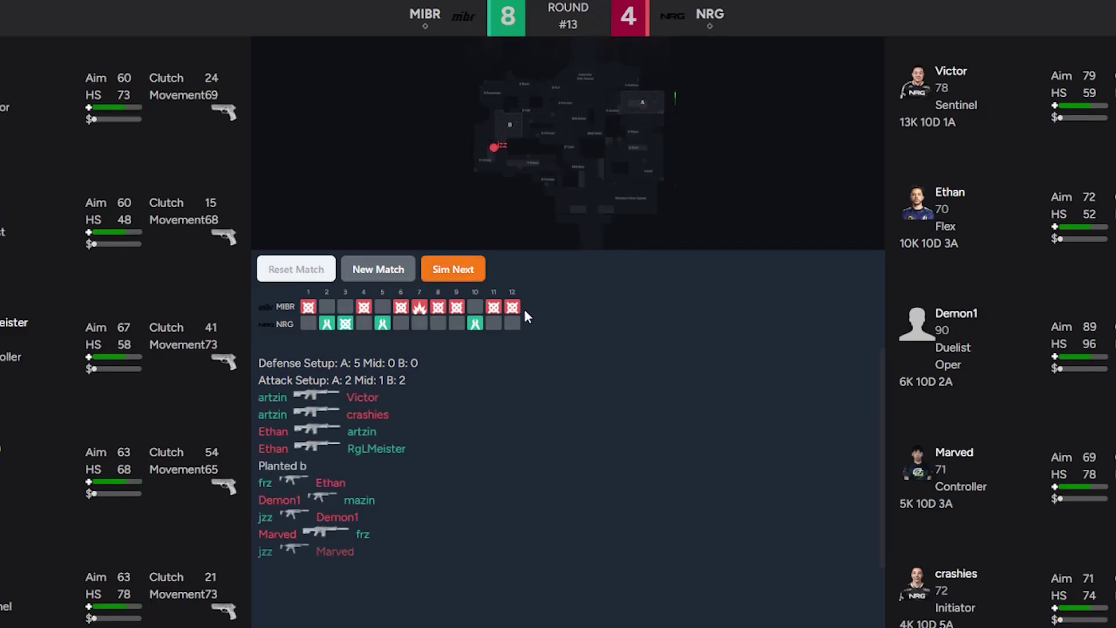
{"action": "left_click", "coordinate": [455, 273]}
{"action": "left_click", "coordinate": [455, 272]}
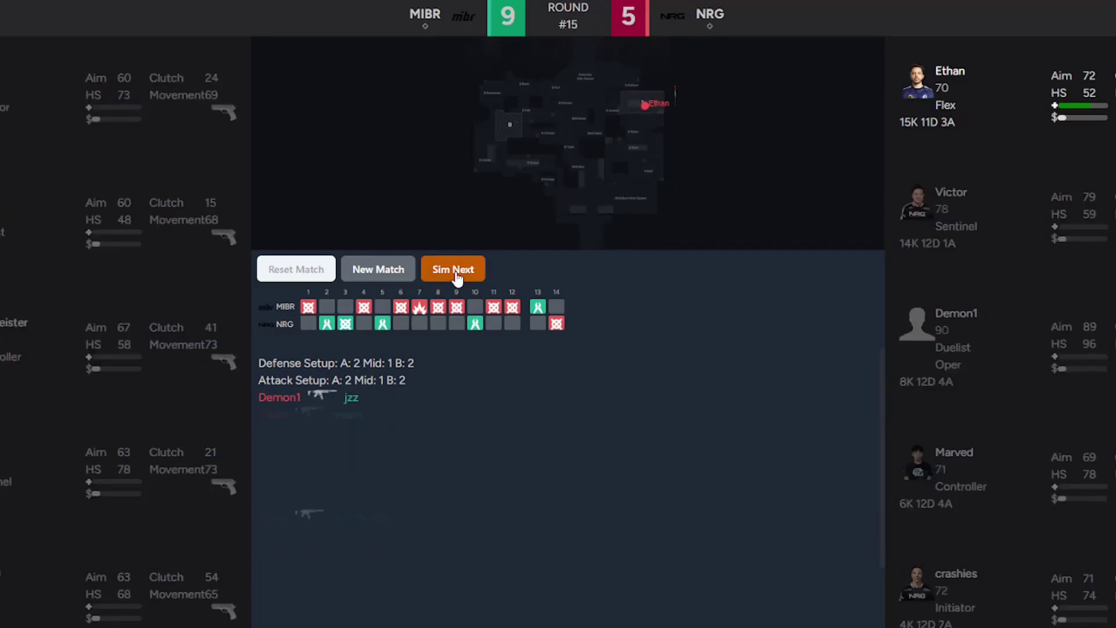
{"action": "left_click", "coordinate": [455, 272]}
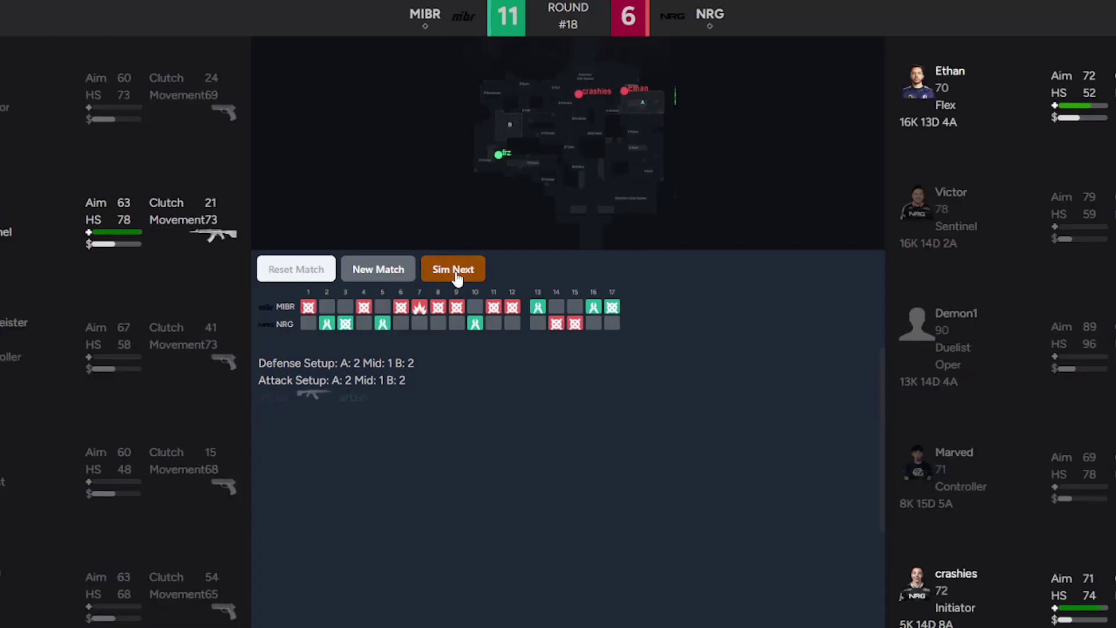
{"action": "left_click", "coordinate": [455, 272]}
{"action": "left_click", "coordinate": [455, 272]}
{"action": "left_click", "coordinate": [645, 427]}
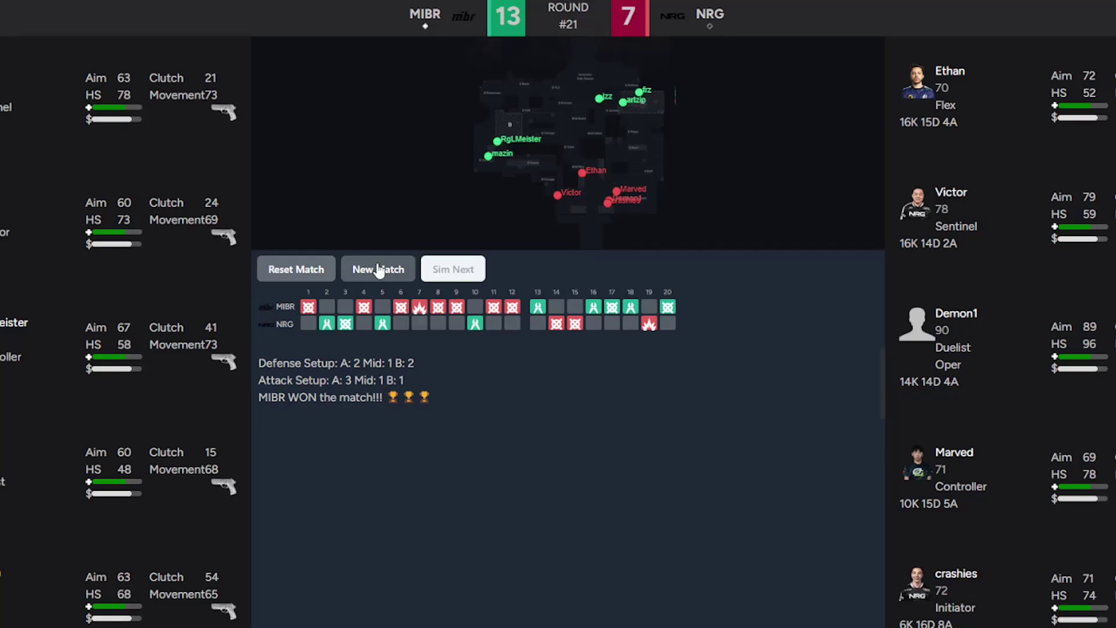
- Set up and start a best-of-one match between Cloud9 and NRG Esports
{"action": "left_click", "coordinate": [378, 269]}
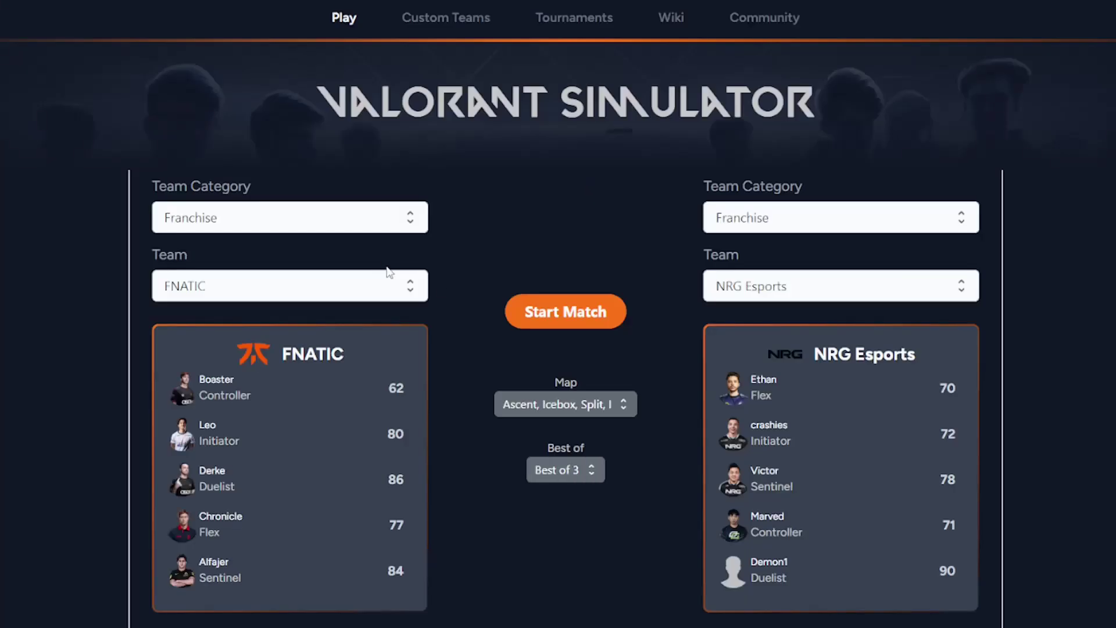
{"action": "left_click", "coordinate": [308, 288]}
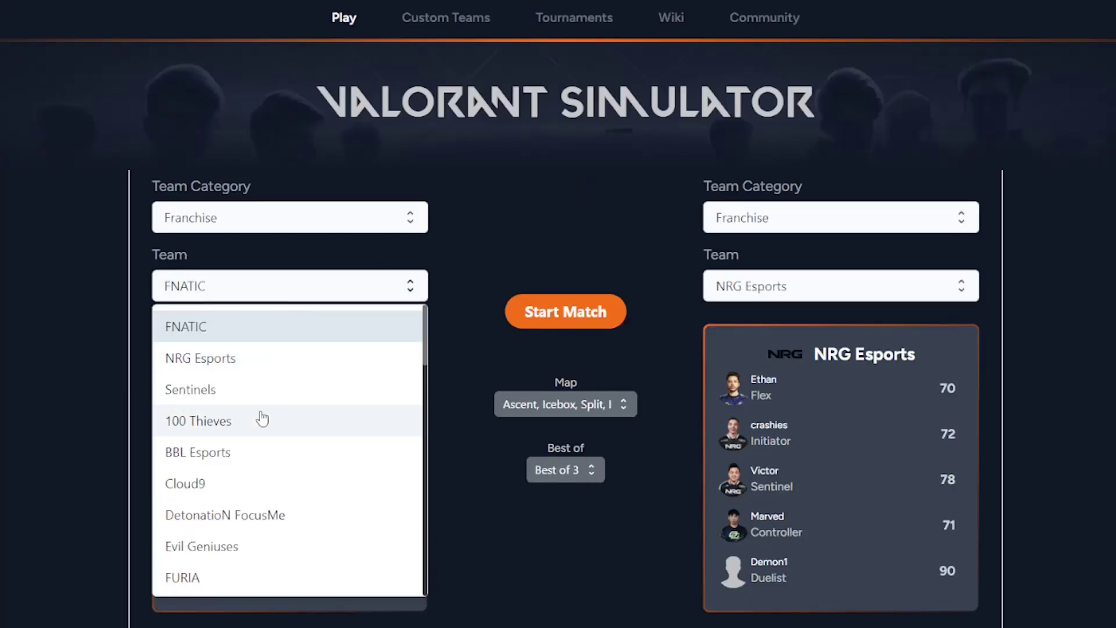
{"action": "left_click", "coordinate": [262, 483]}
{"action": "left_click", "coordinate": [565, 469]}
{"action": "left_click", "coordinate": [556, 504]}
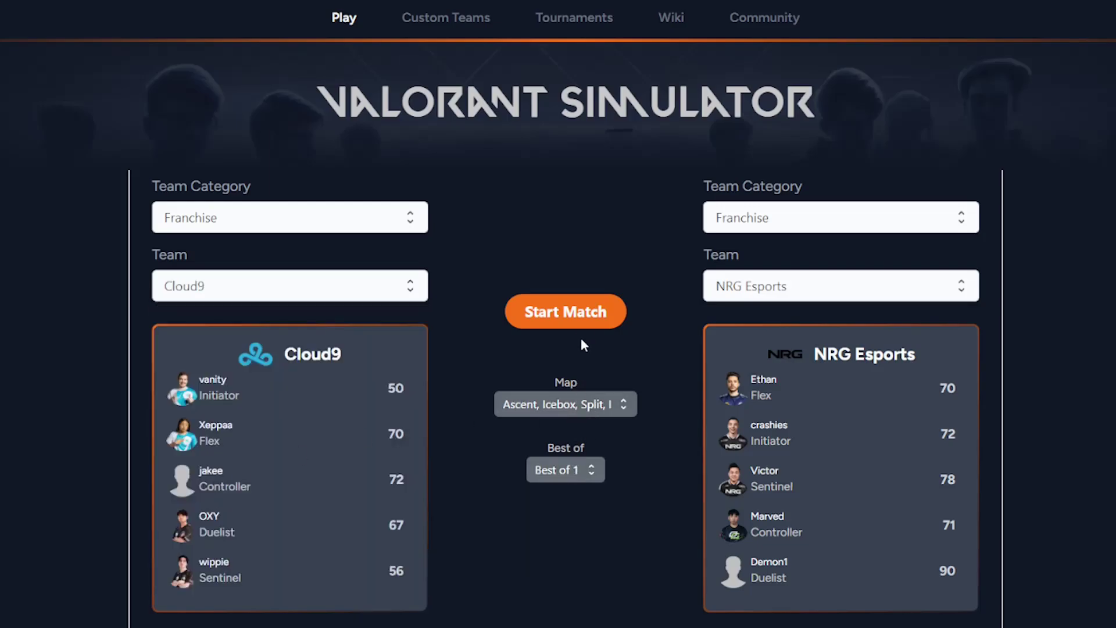
{"action": "left_click", "coordinate": [566, 311]}
- Simulate rounds until NRG Esports beats Cloud9 13–6, then return to match setup
{"action": "left_click", "coordinate": [462, 269]}
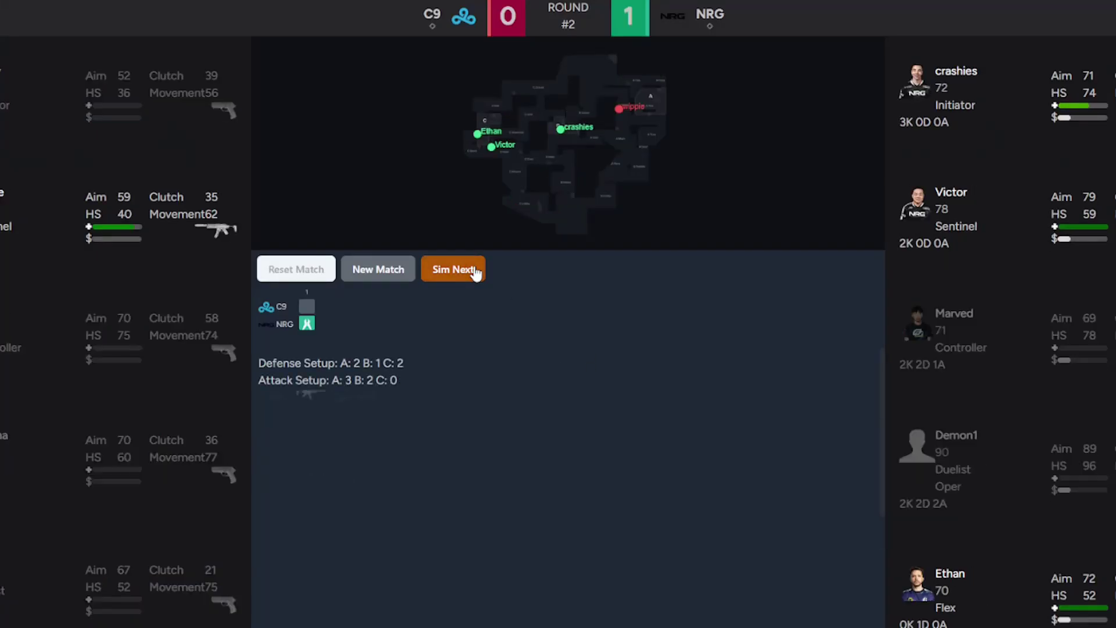
{"action": "left_click", "coordinate": [455, 269]}
{"action": "left_click", "coordinate": [455, 269]}
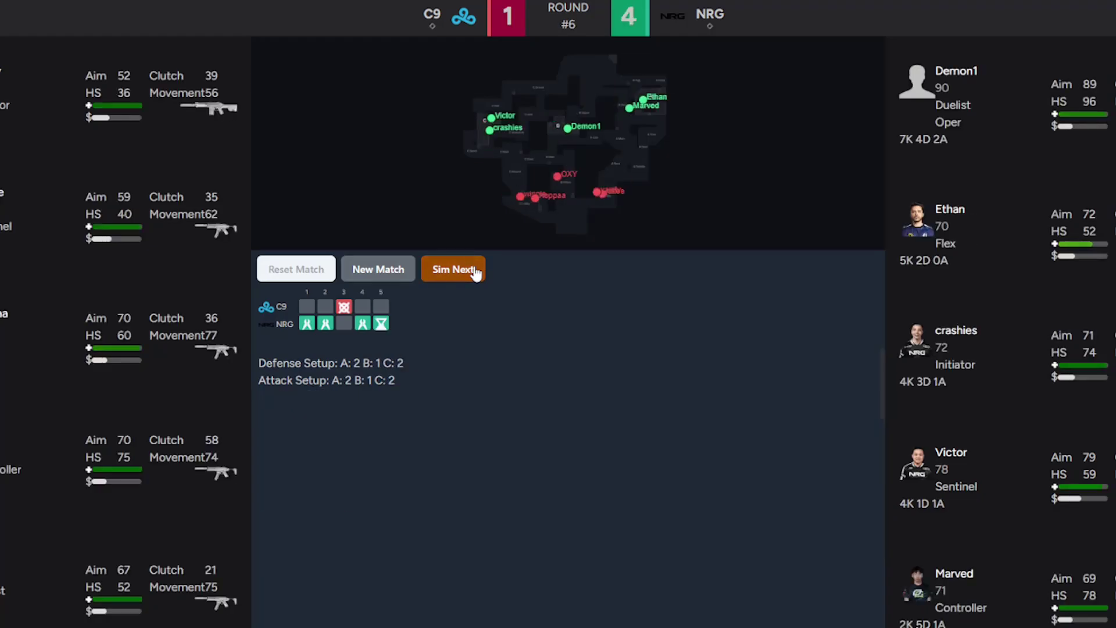
{"action": "left_click", "coordinate": [455, 270]}
{"action": "left_click", "coordinate": [455, 269]}
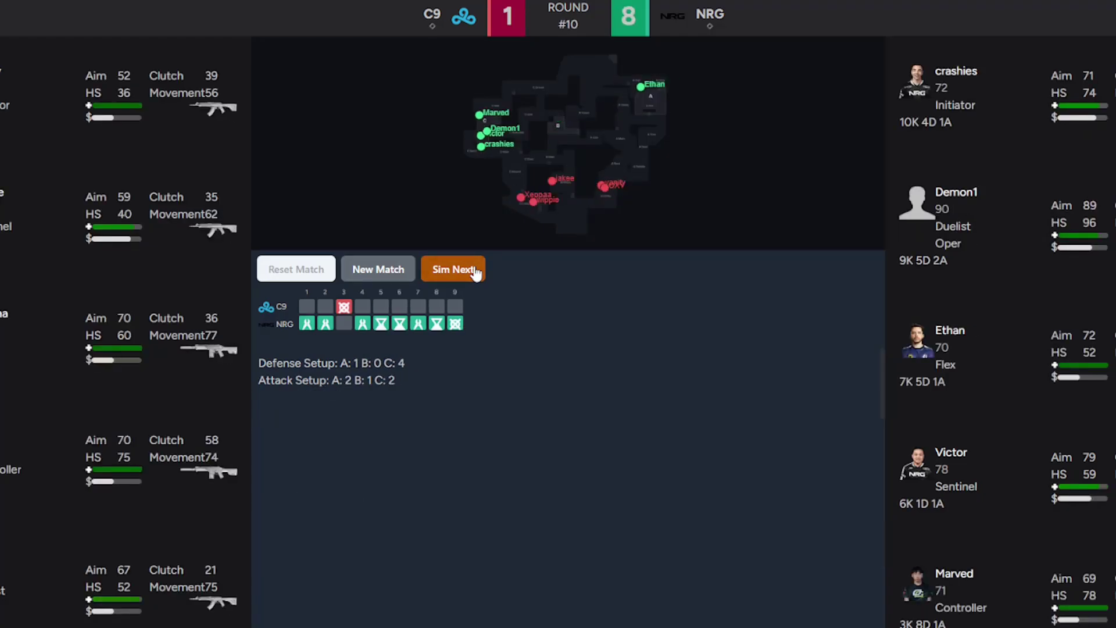
{"action": "left_click", "coordinate": [474, 273]}
{"action": "left_click", "coordinate": [474, 273]}
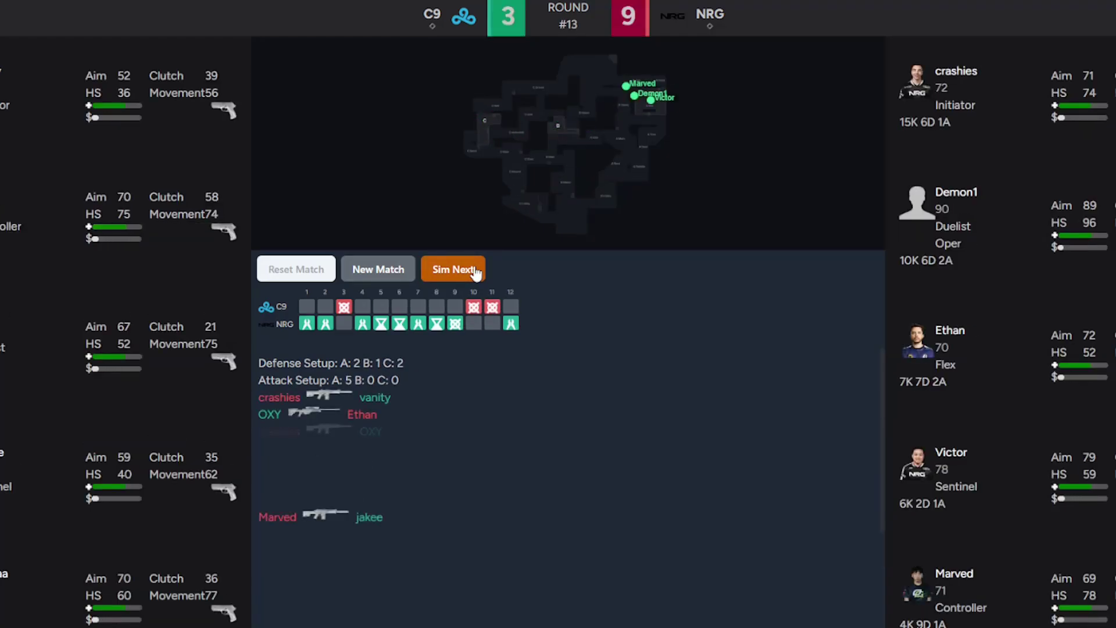
{"action": "left_click", "coordinate": [476, 273]}
{"action": "left_click", "coordinate": [475, 273]}
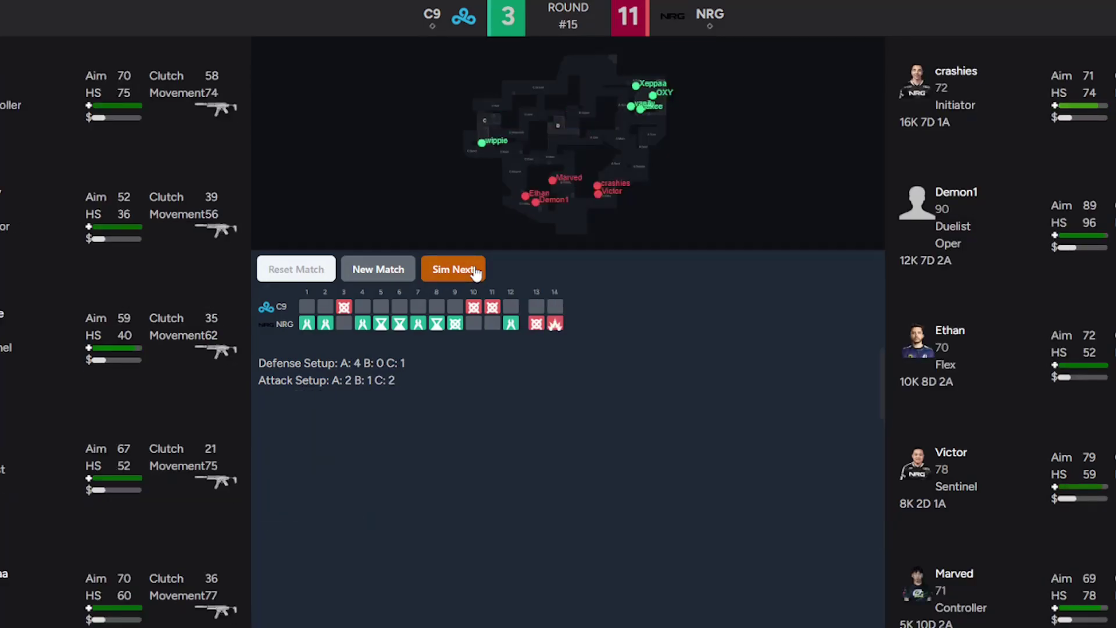
{"action": "left_click", "coordinate": [475, 272]}
{"action": "left_click", "coordinate": [475, 272]}
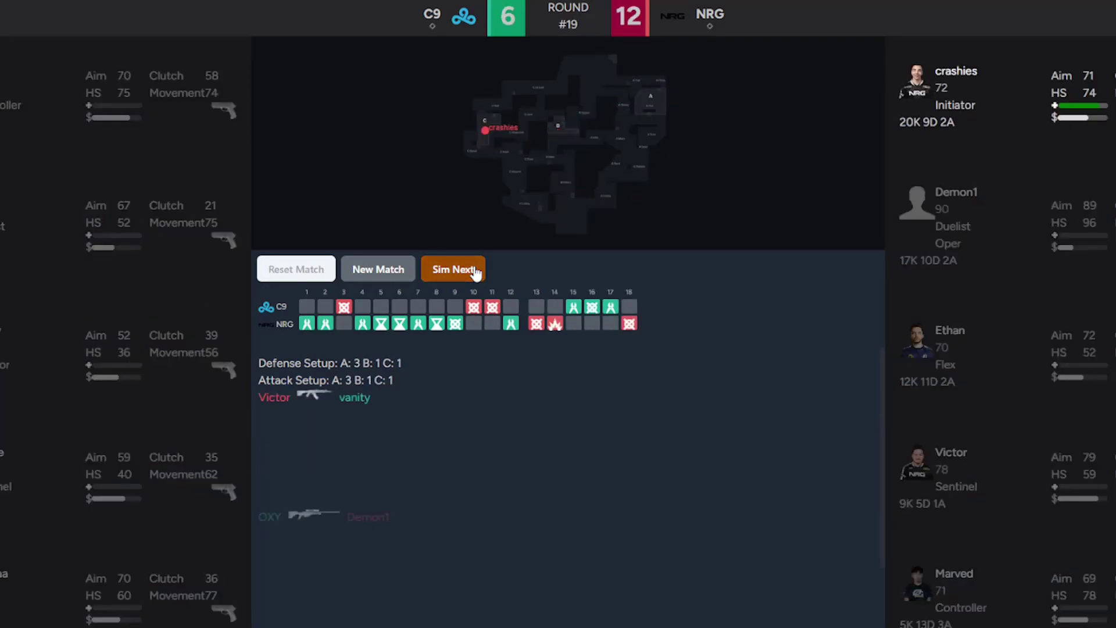
{"action": "left_click", "coordinate": [474, 272]}
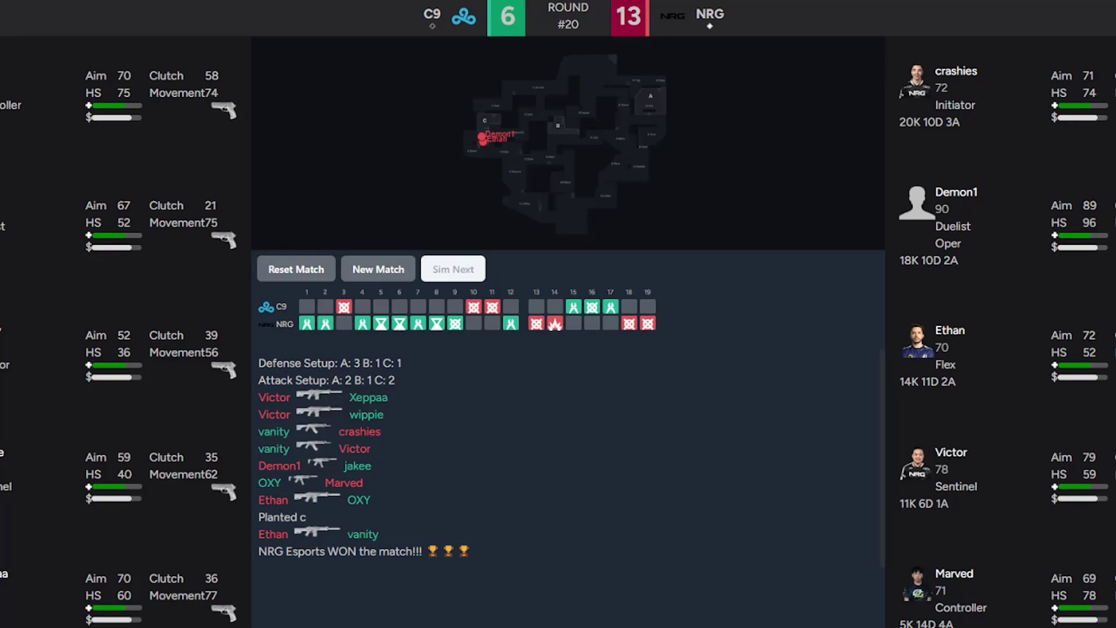
{"action": "left_click", "coordinate": [378, 268]}
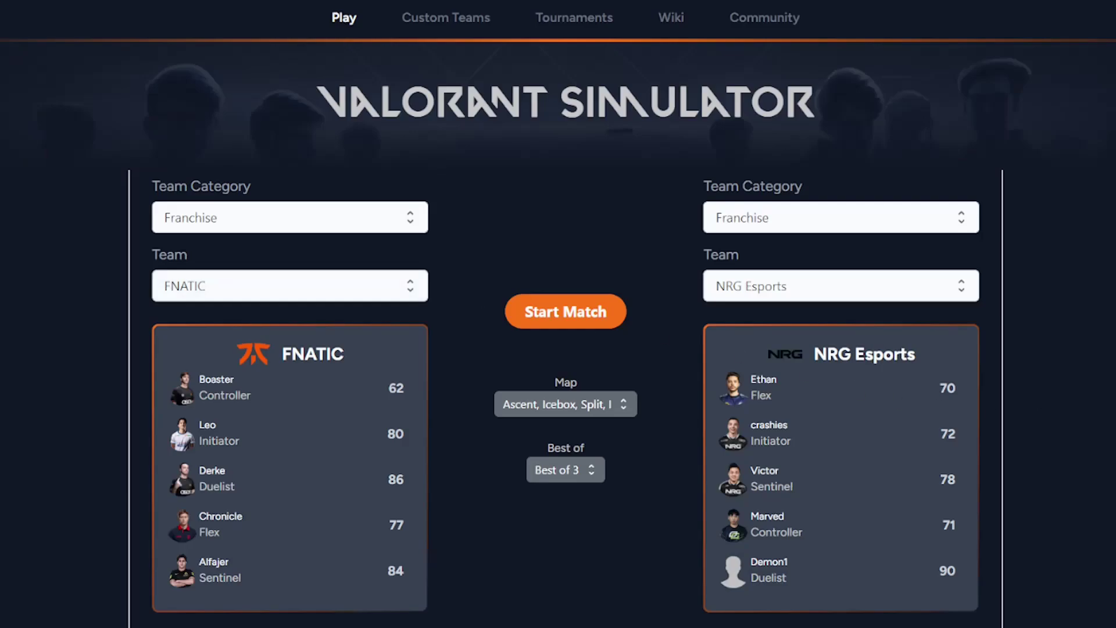
- Set up and start a best-of-one match between Sentinels and LOUD
{"action": "left_click", "coordinate": [566, 469]}
{"action": "left_click", "coordinate": [558, 496]}
{"action": "left_click", "coordinate": [305, 286]}
{"action": "left_click", "coordinate": [245, 389]}
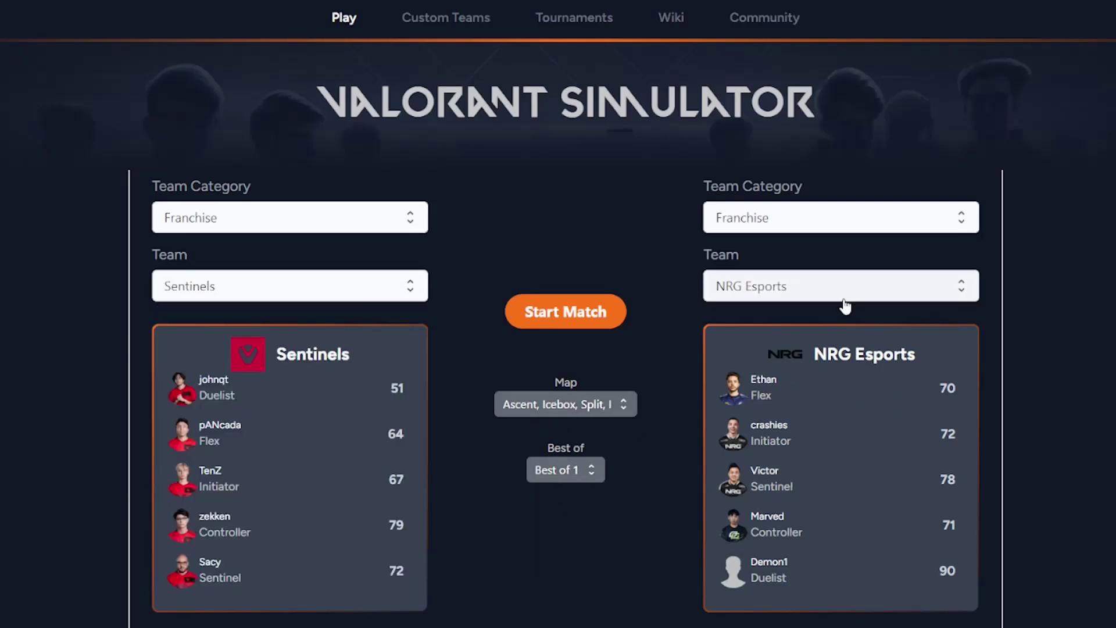
{"action": "left_click", "coordinate": [840, 287]}
{"action": "scroll", "coordinate": [784, 453], "scroll_direction": "down", "scroll_amount": 3}
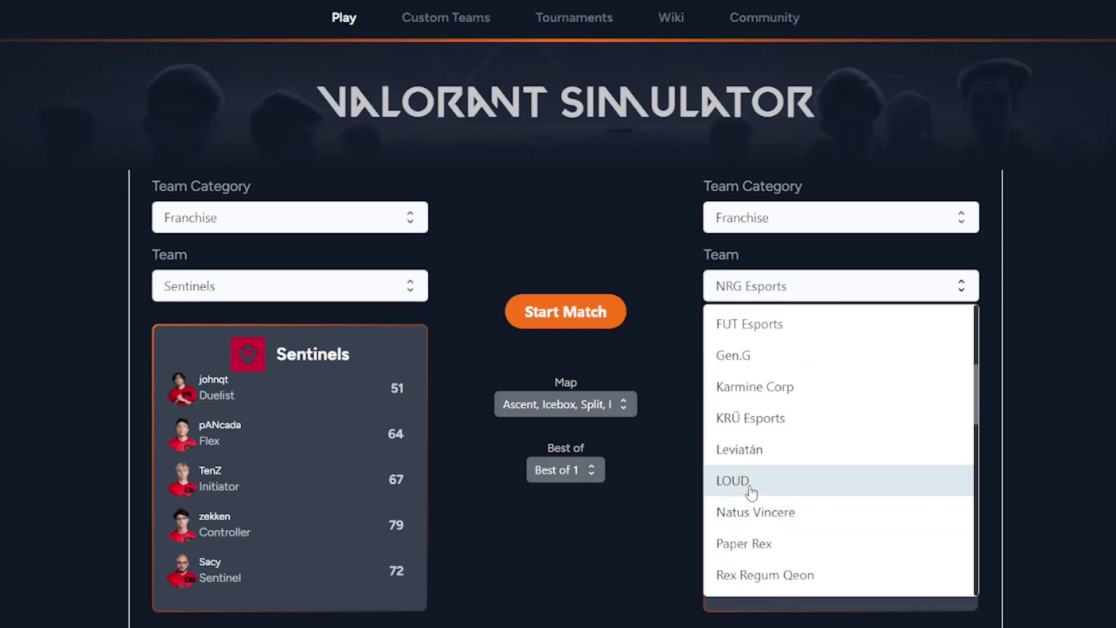
{"action": "left_click", "coordinate": [750, 485]}
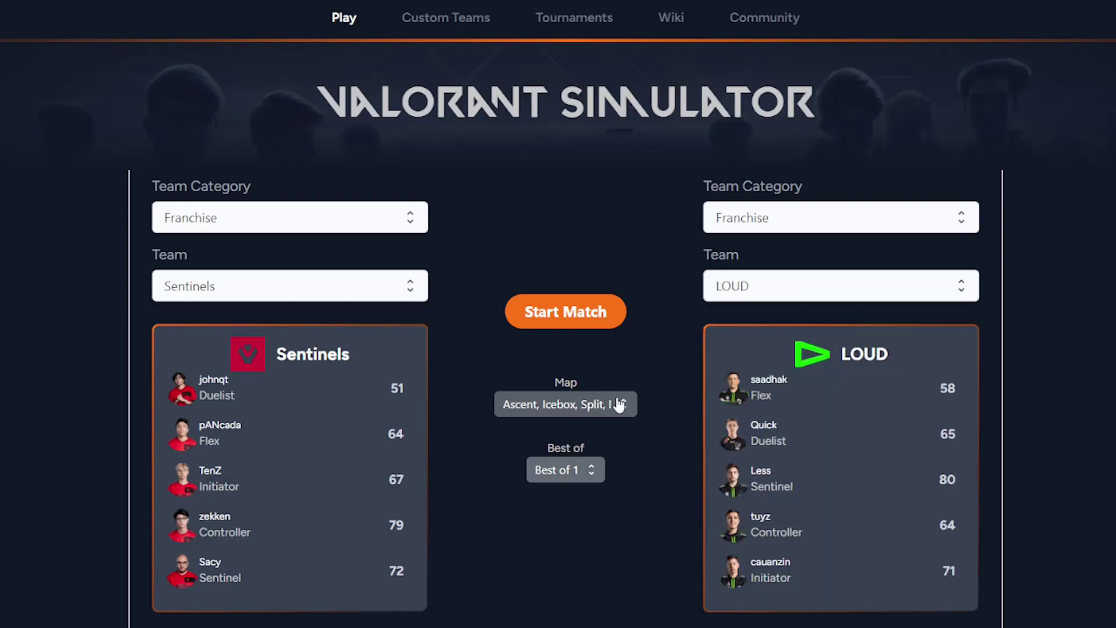
{"action": "left_click", "coordinate": [591, 319]}
- Simulate rounds until Sentinels beat LOUD 13–7, then return to match setup
{"action": "left_click", "coordinate": [453, 269]}
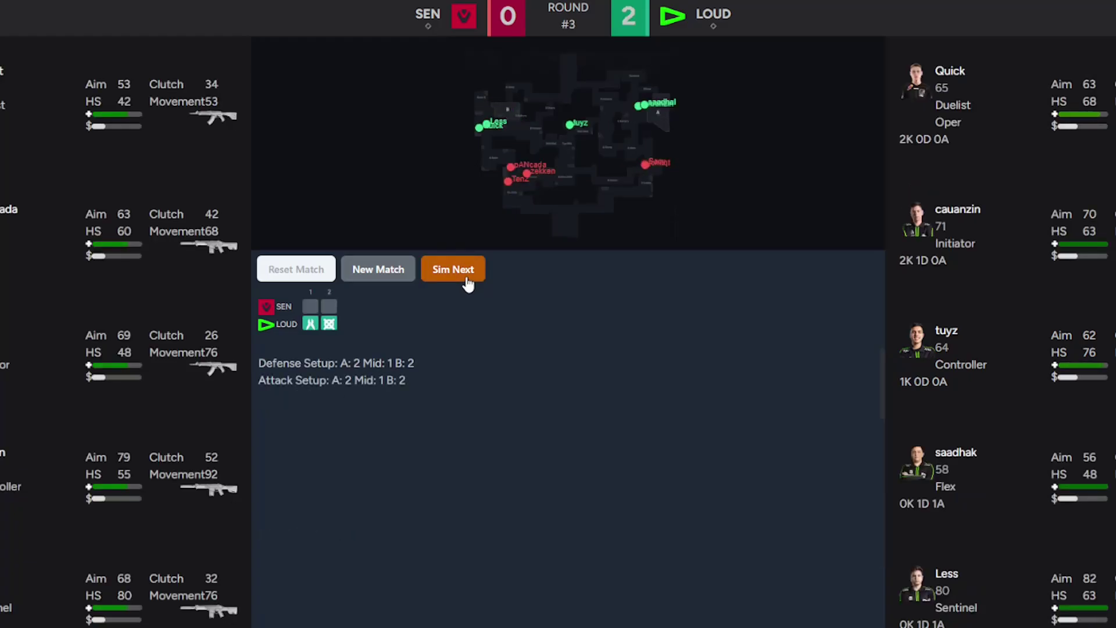
{"action": "left_click", "coordinate": [452, 269]}
{"action": "left_click", "coordinate": [452, 268]}
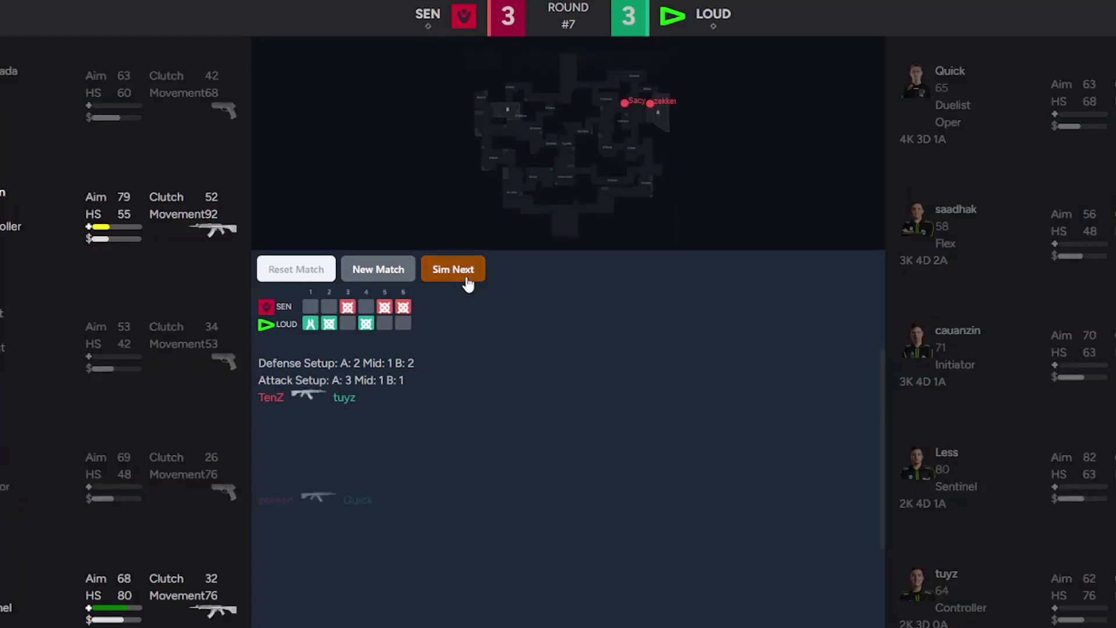
{"action": "left_click", "coordinate": [453, 269]}
{"action": "left_click", "coordinate": [453, 269]}
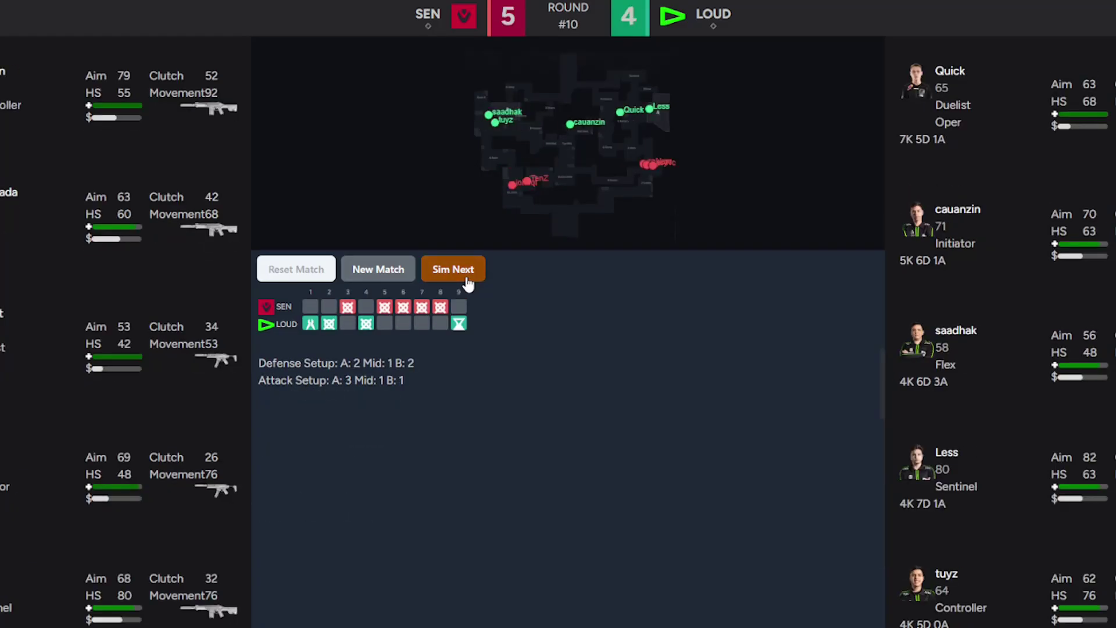
{"action": "left_click", "coordinate": [452, 268]}
{"action": "left_click", "coordinate": [453, 269]}
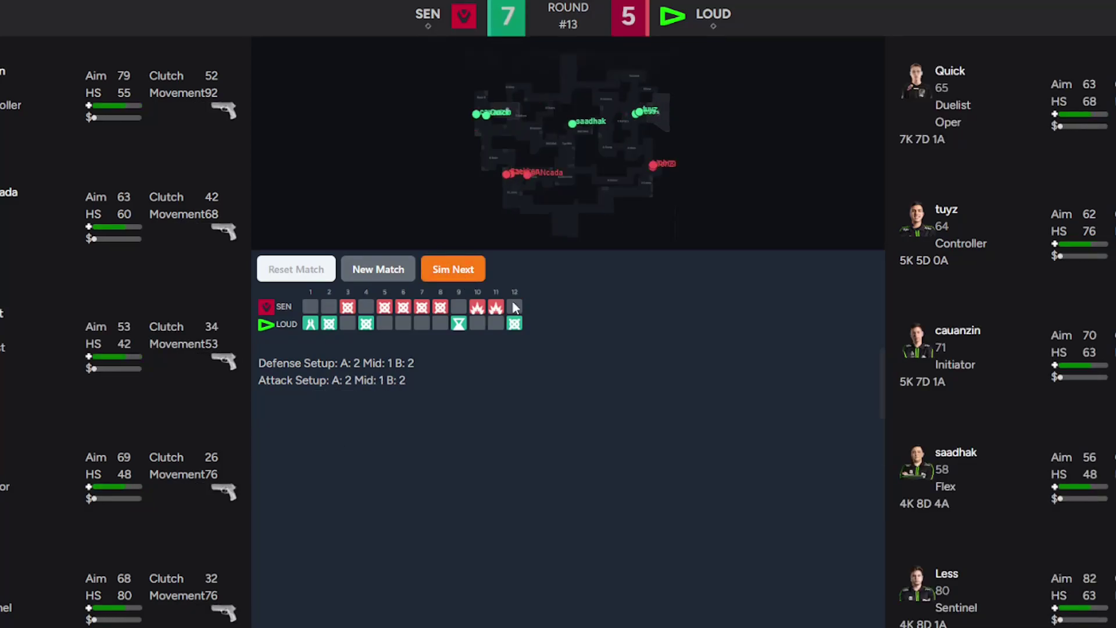
{"action": "left_click", "coordinate": [452, 270]}
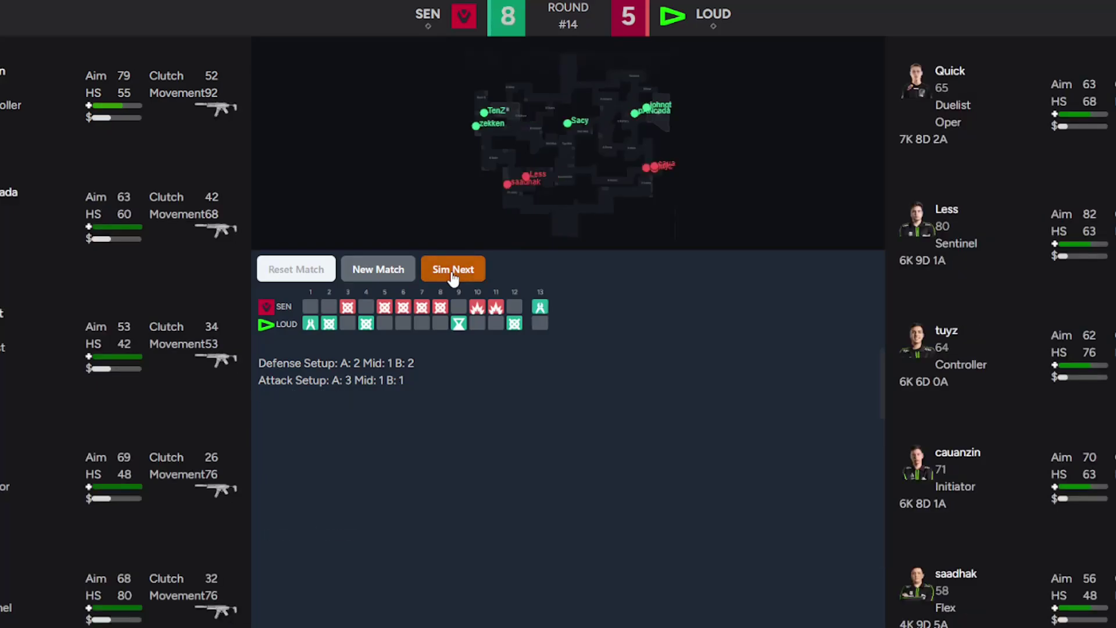
{"action": "left_click", "coordinate": [453, 271]}
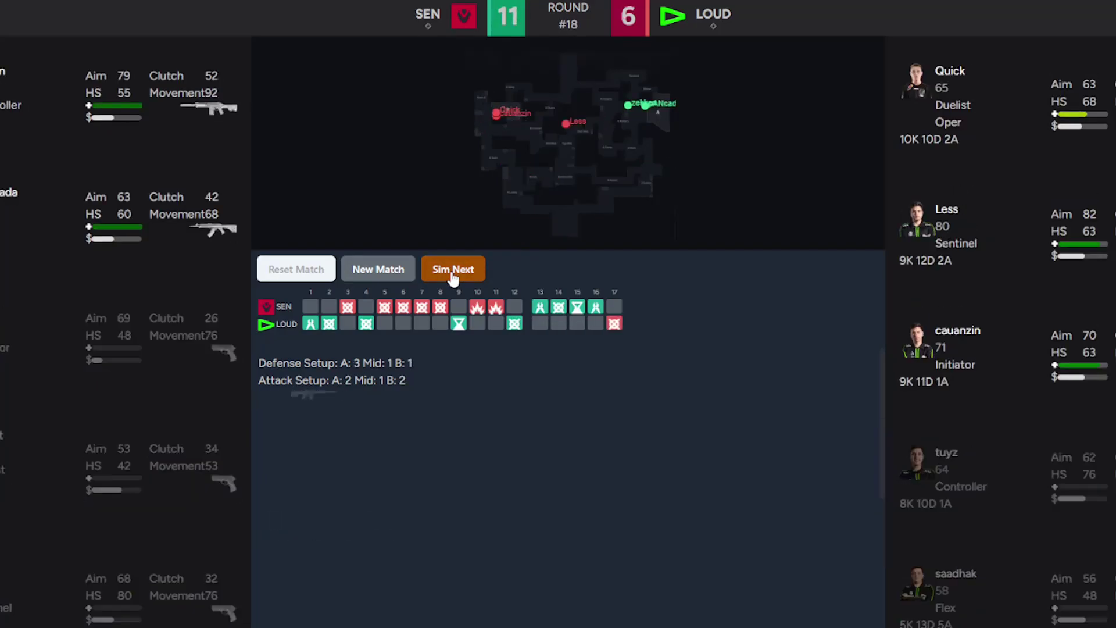
{"action": "left_click", "coordinate": [452, 270]}
{"action": "left_click", "coordinate": [453, 271]}
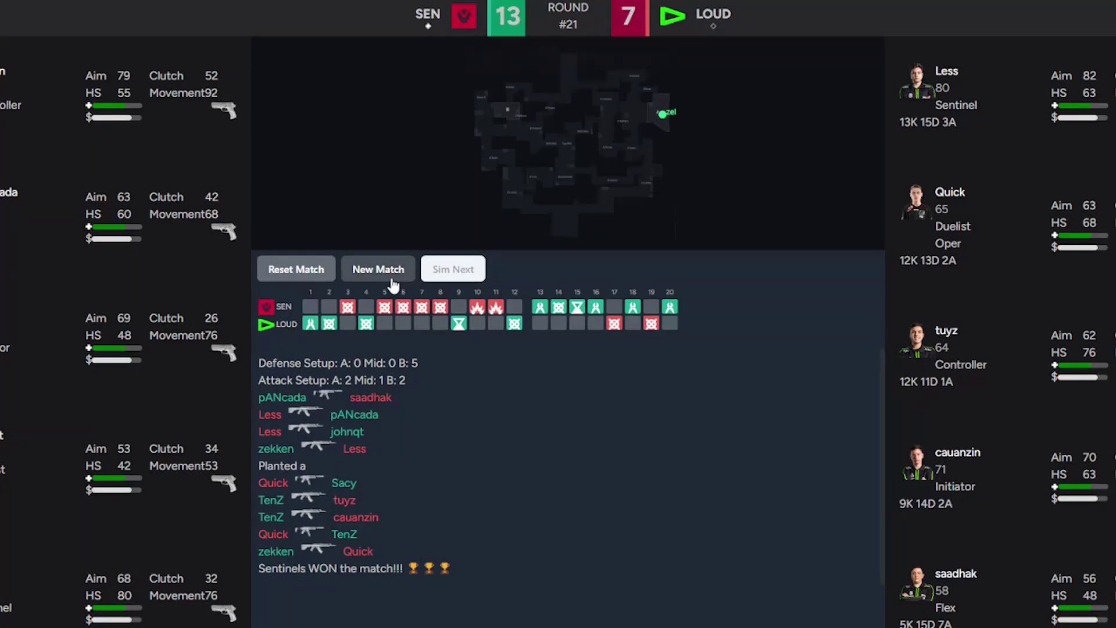
{"action": "left_click", "coordinate": [377, 269]}
{"action": "left_click", "coordinate": [377, 297]}
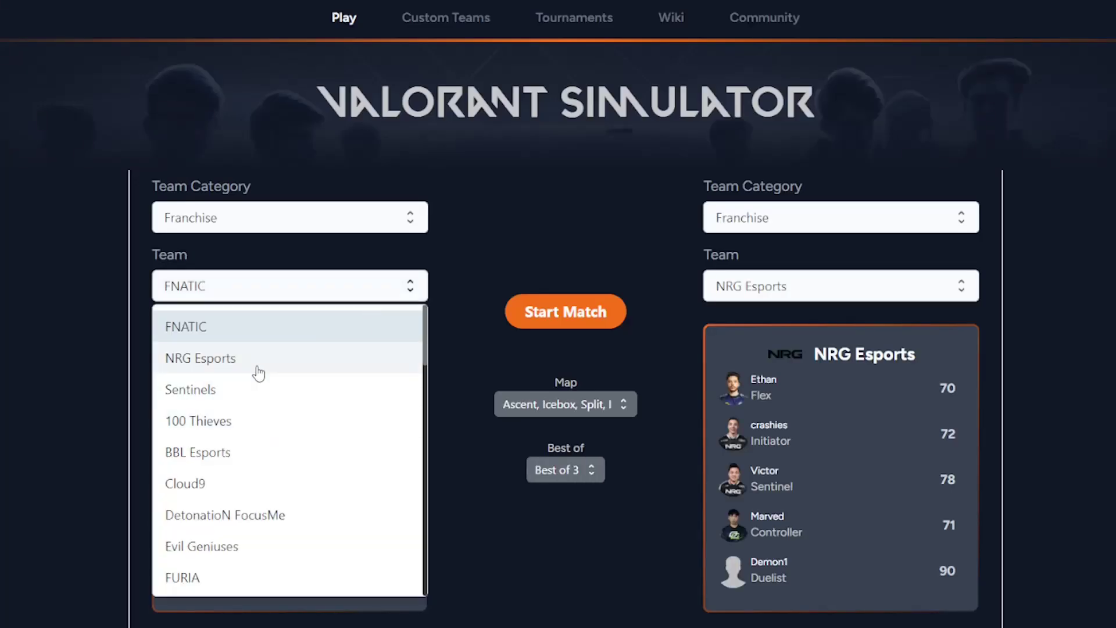
- Set up and start a best-of-one match between 100 Thieves and Leviatán
{"action": "left_click", "coordinate": [253, 422]}
{"action": "left_click", "coordinate": [899, 288]}
{"action": "scroll", "coordinate": [819, 453], "scroll_direction": "down", "scroll_amount": 5}
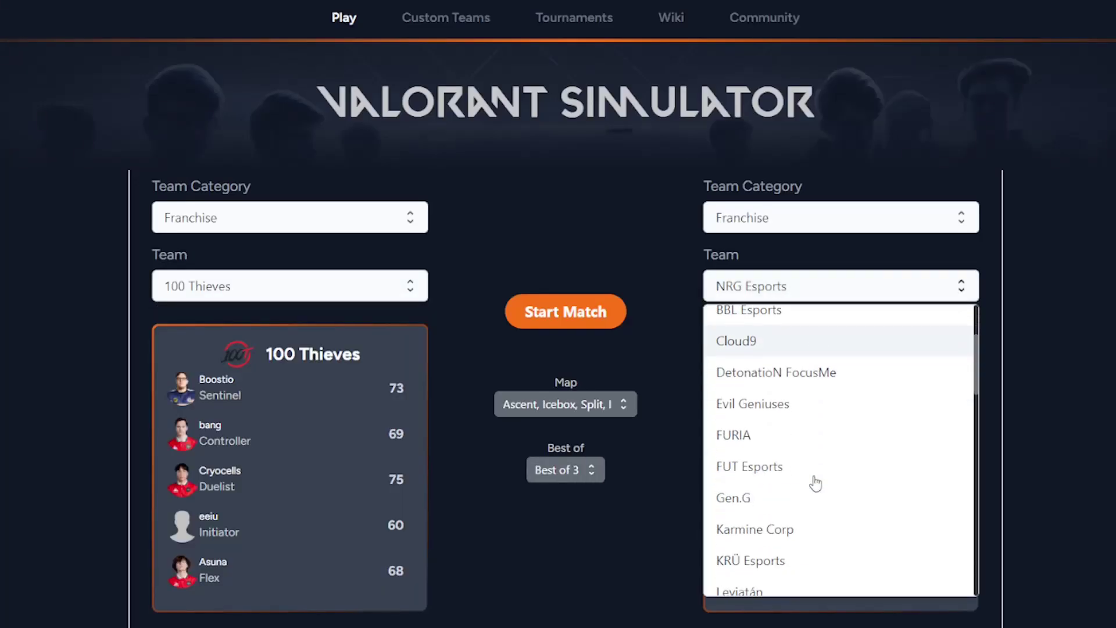
{"action": "left_click", "coordinate": [784, 454]}
{"action": "left_click", "coordinate": [565, 470]}
{"action": "left_click", "coordinate": [566, 497]}
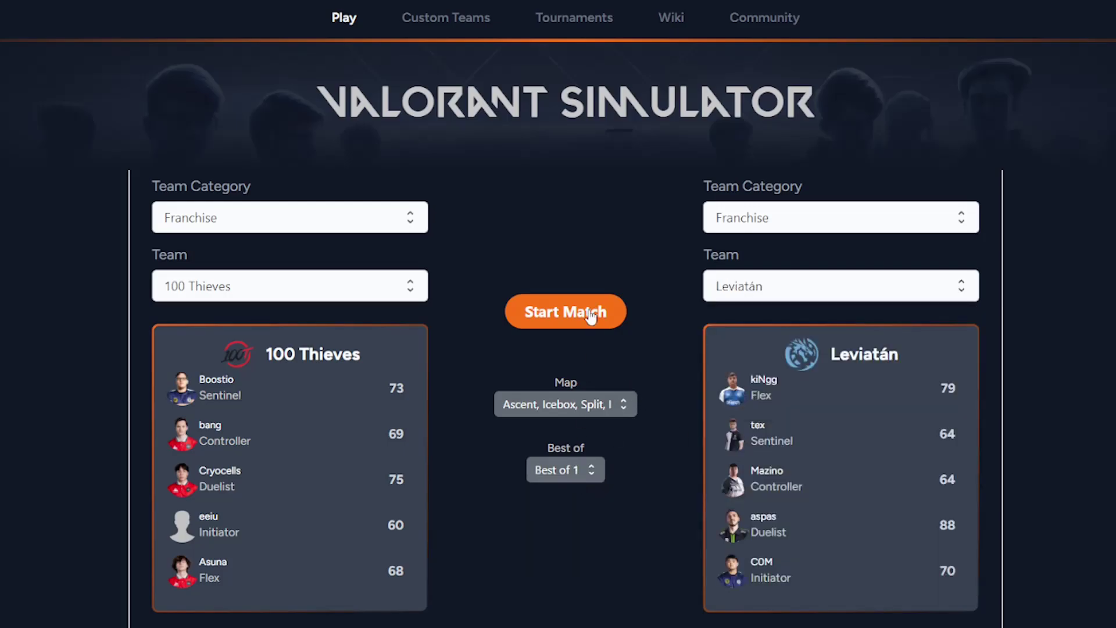
{"action": "left_click", "coordinate": [585, 311]}
- Simulate rounds until Leviatán beat 100 Thieves 13–8, then return to match setup
{"action": "left_click", "coordinate": [454, 269]}
{"action": "left_click", "coordinate": [453, 269]}
{"action": "left_click", "coordinate": [453, 269]}
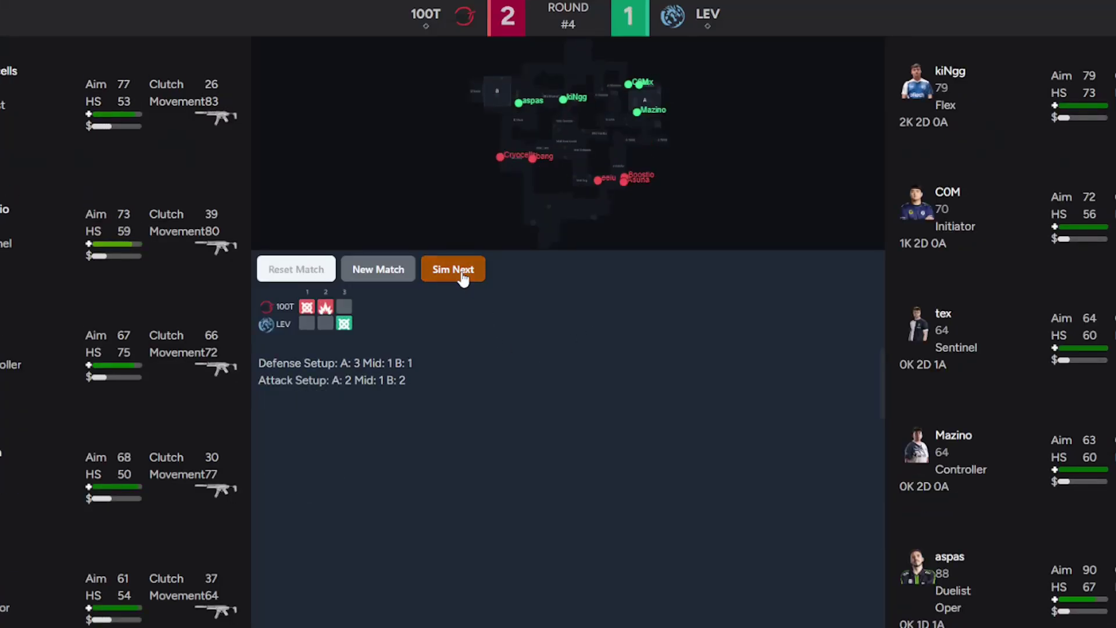
{"action": "left_click", "coordinate": [453, 268]}
{"action": "left_click", "coordinate": [453, 269]}
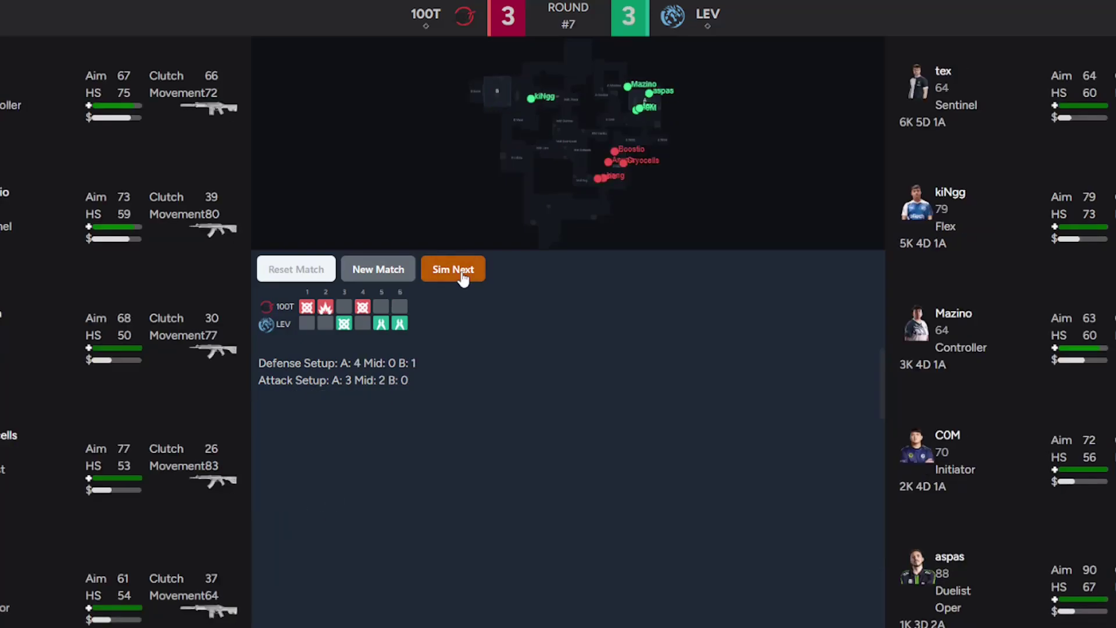
{"action": "left_click", "coordinate": [453, 269]}
{"action": "left_click", "coordinate": [454, 268]}
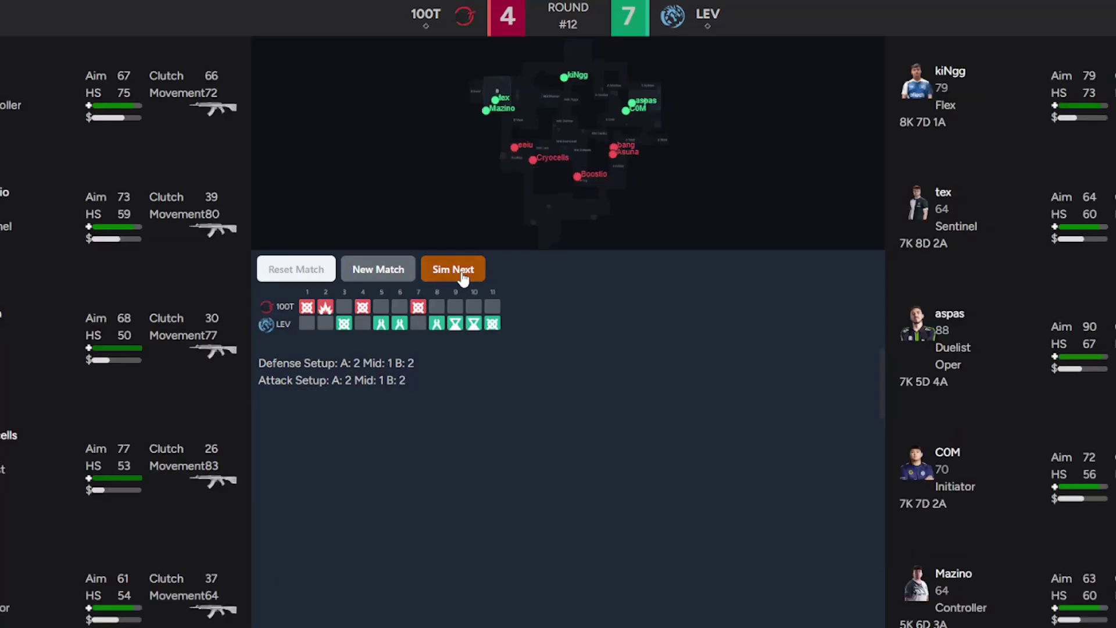
{"action": "left_click", "coordinate": [453, 269]}
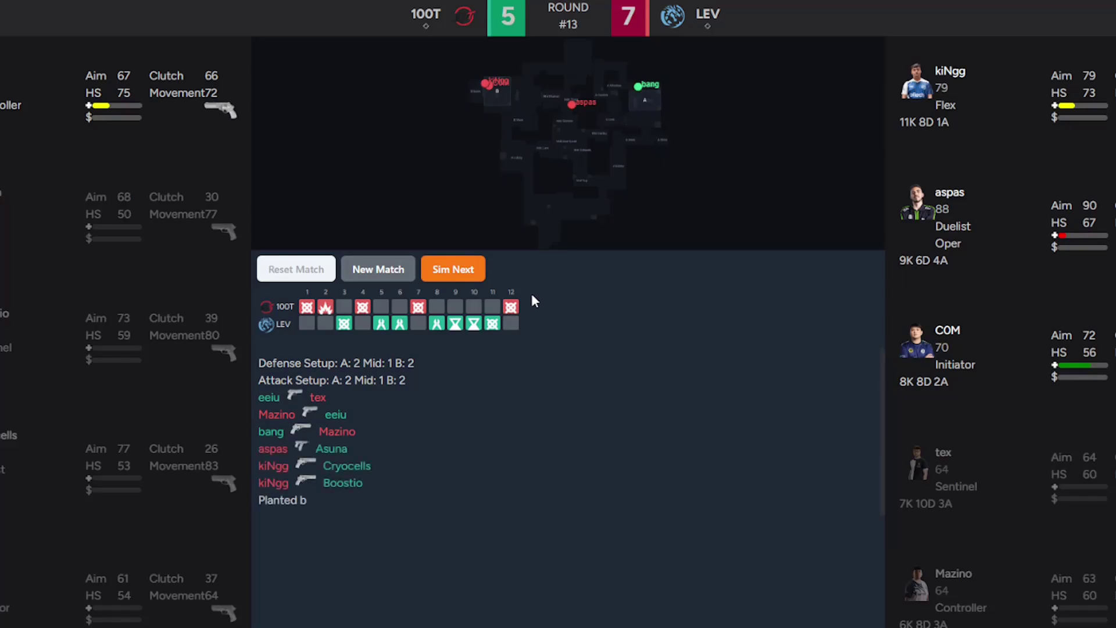
{"action": "left_click", "coordinate": [465, 274]}
{"action": "left_click", "coordinate": [464, 274]}
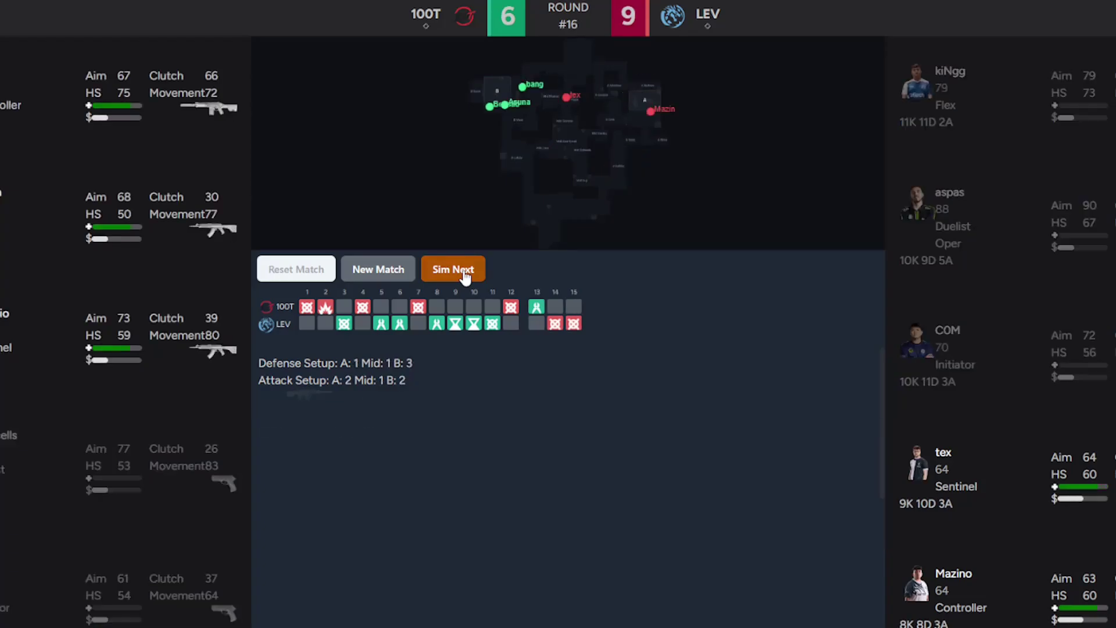
{"action": "left_click", "coordinate": [465, 273]}
{"action": "left_click", "coordinate": [464, 275]}
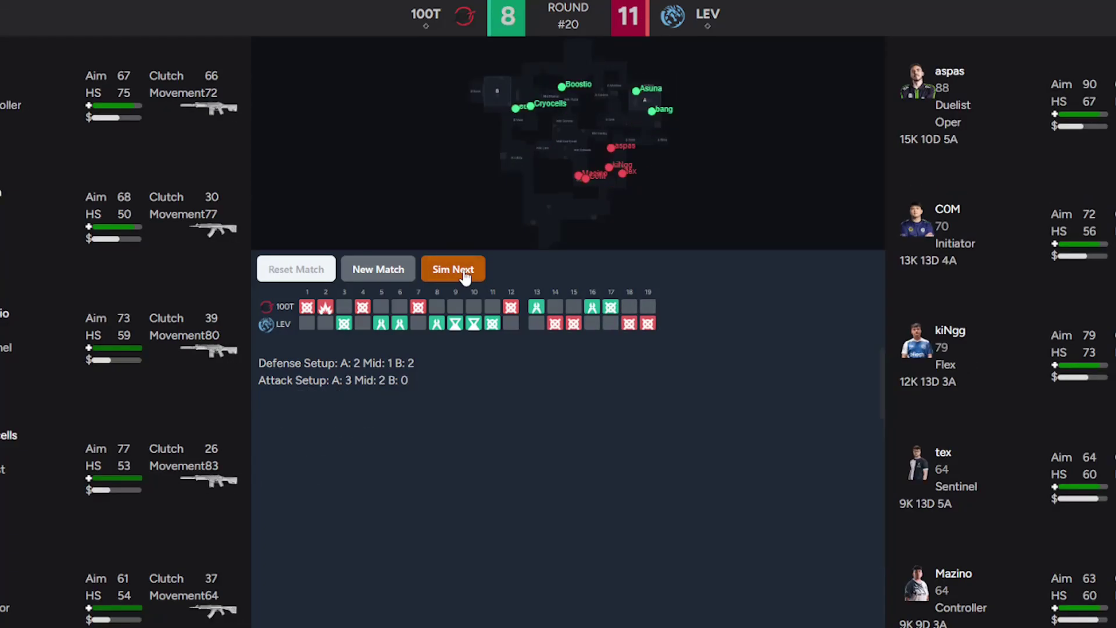
{"action": "left_click", "coordinate": [465, 275]}
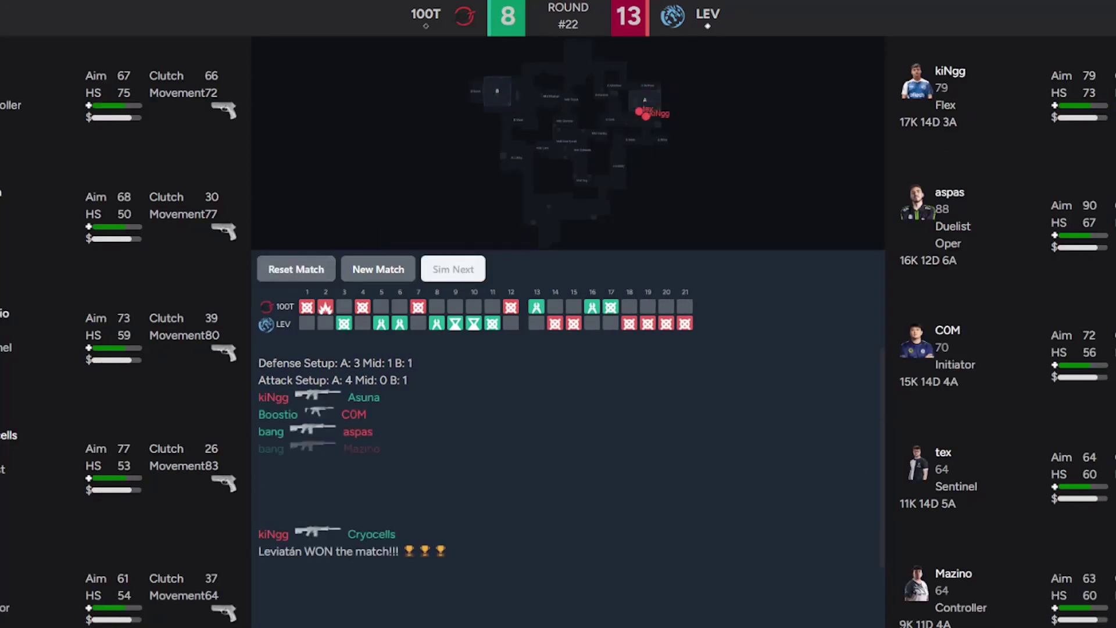
{"action": "left_click", "coordinate": [378, 272]}
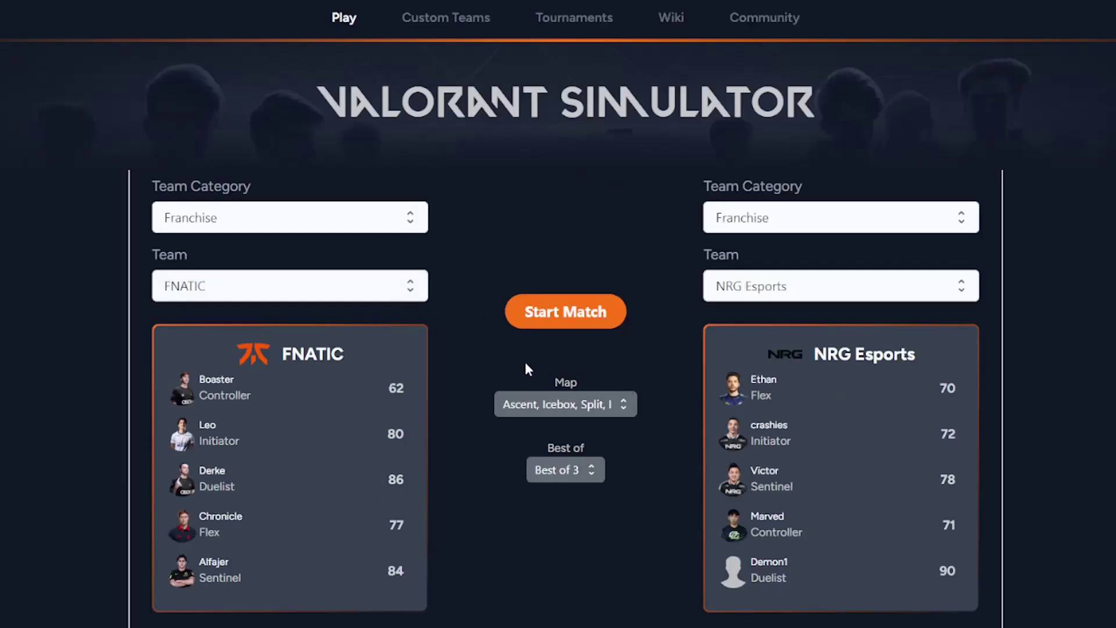
- Set up and start a best-of-one match between 100 Thieves and LOUD
{"action": "left_click", "coordinate": [333, 286]}
{"action": "left_click", "coordinate": [227, 421]}
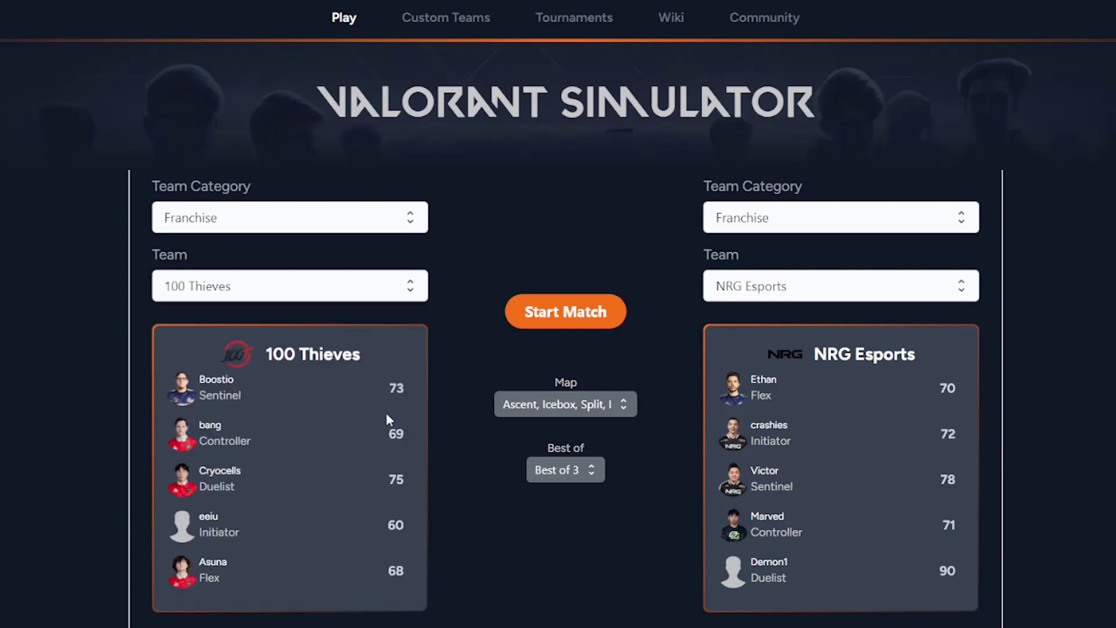
{"action": "left_click", "coordinate": [858, 286]}
{"action": "scroll", "coordinate": [784, 453], "scroll_direction": "down", "scroll_amount": 5}
{"action": "scroll", "coordinate": [784, 454], "scroll_direction": "down", "scroll_amount": 3}
{"action": "left_click", "coordinate": [749, 476]}
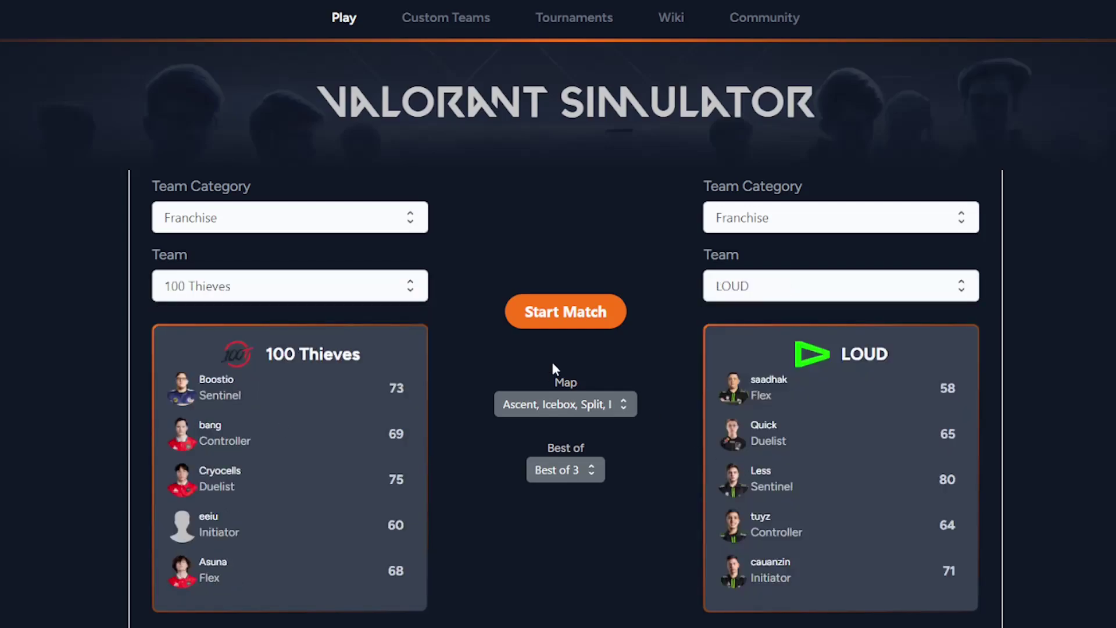
{"action": "left_click", "coordinate": [565, 469]}
{"action": "left_click", "coordinate": [558, 502]}
{"action": "left_click", "coordinate": [565, 311]}
- Simulate rounds until 100 Thieves beat LOUD 13–4, then return to match setup
{"action": "left_click", "coordinate": [452, 269]}
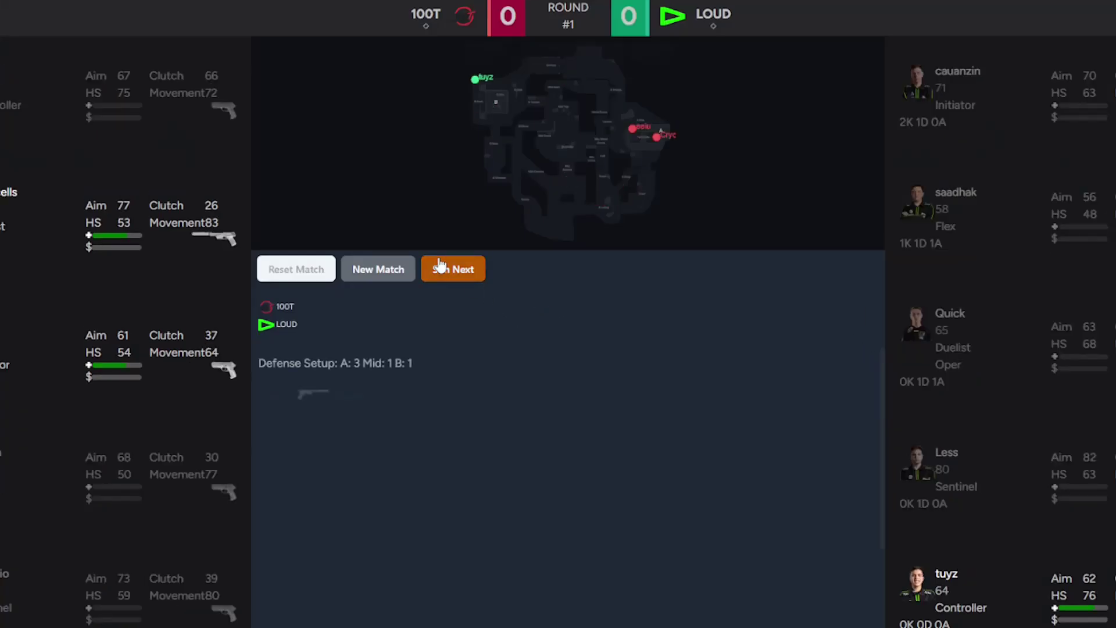
{"action": "left_click", "coordinate": [453, 269]}
{"action": "left_click", "coordinate": [453, 269]}
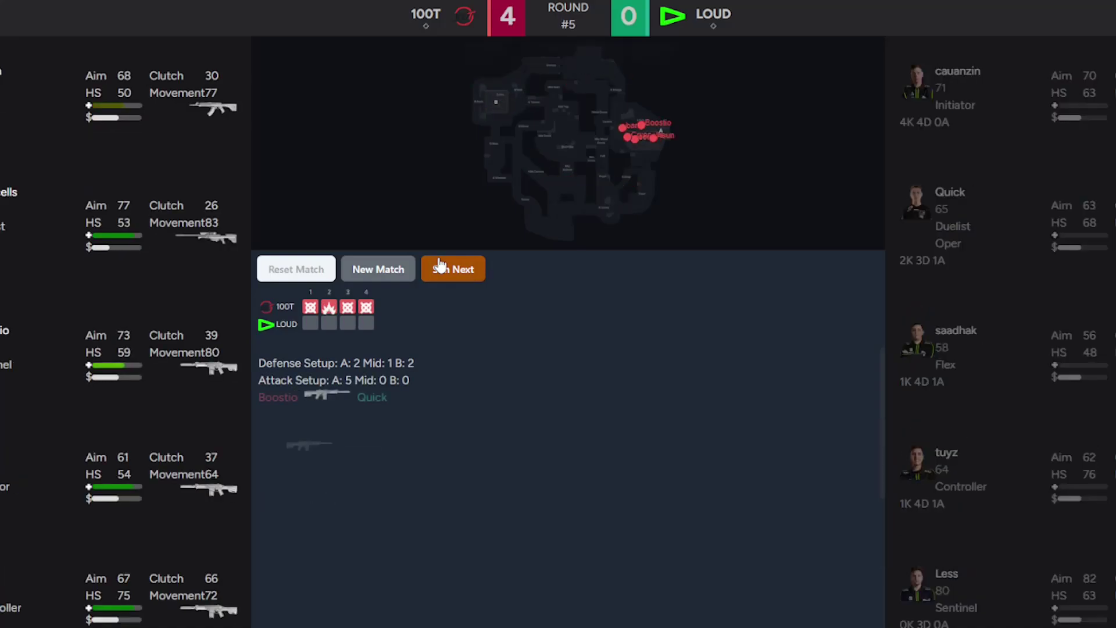
{"action": "left_click", "coordinate": [453, 269]}
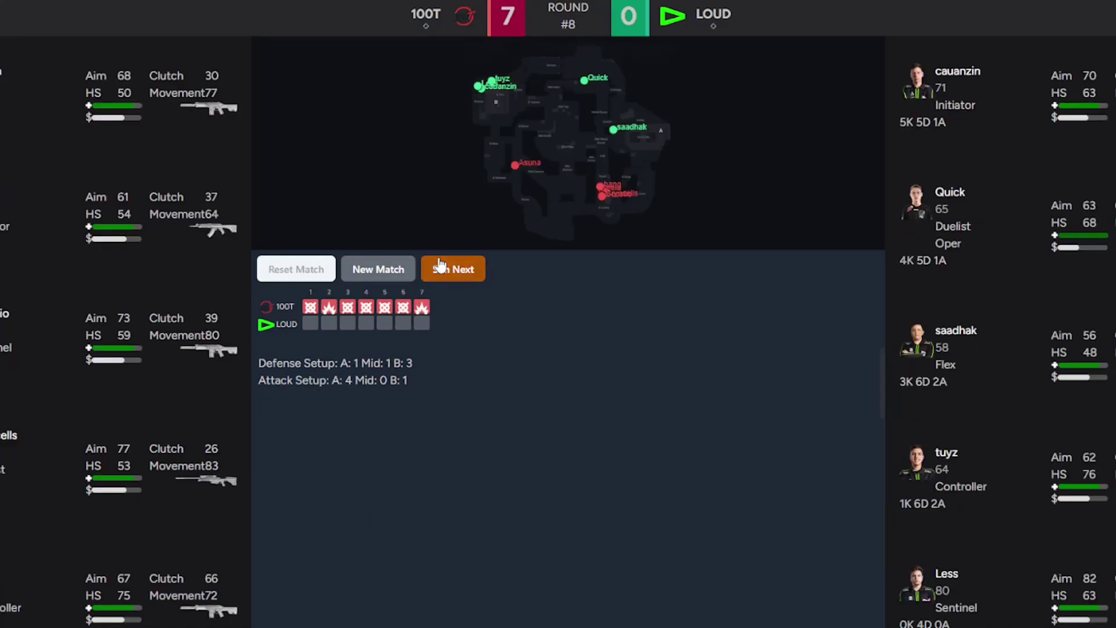
{"action": "left_click", "coordinate": [453, 269]}
{"action": "left_click", "coordinate": [452, 269]}
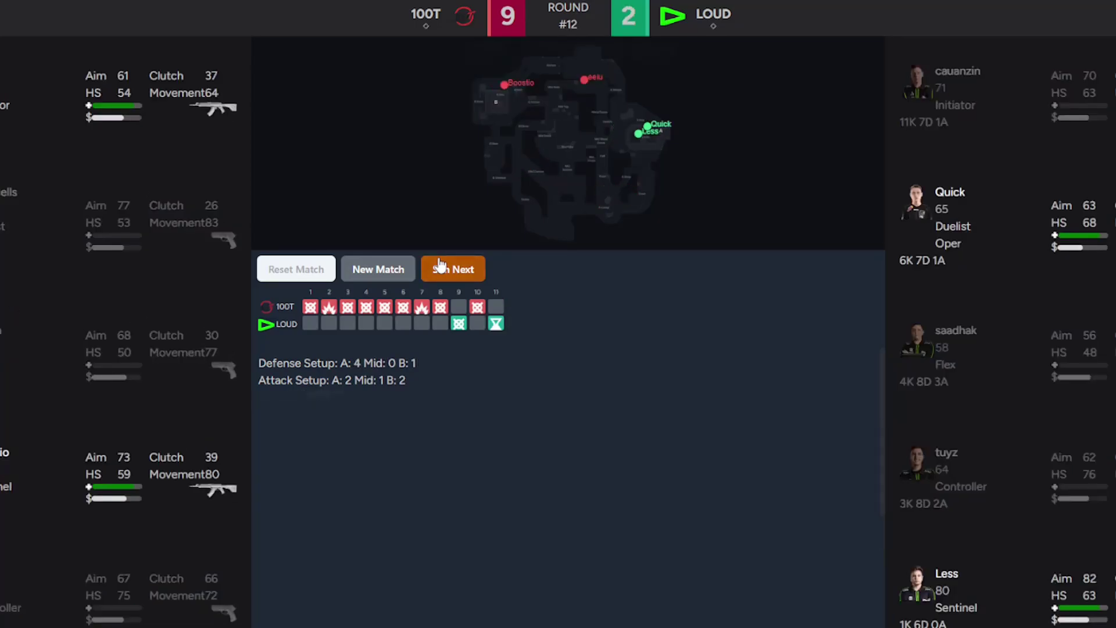
{"action": "left_click", "coordinate": [453, 268]}
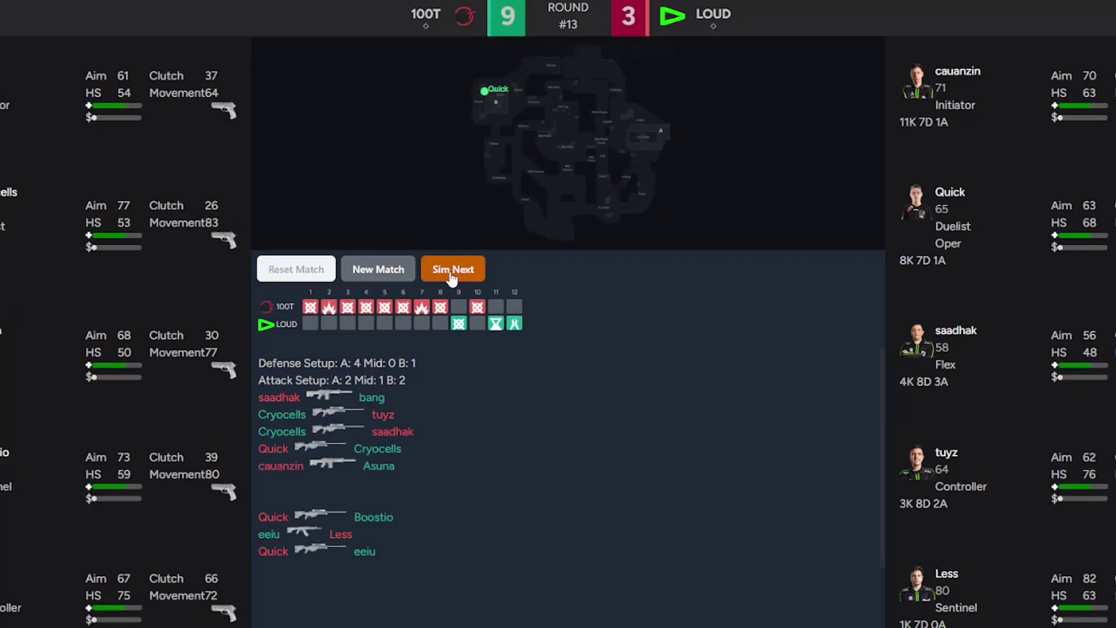
{"action": "left_click", "coordinate": [452, 269]}
{"action": "left_click", "coordinate": [453, 268]}
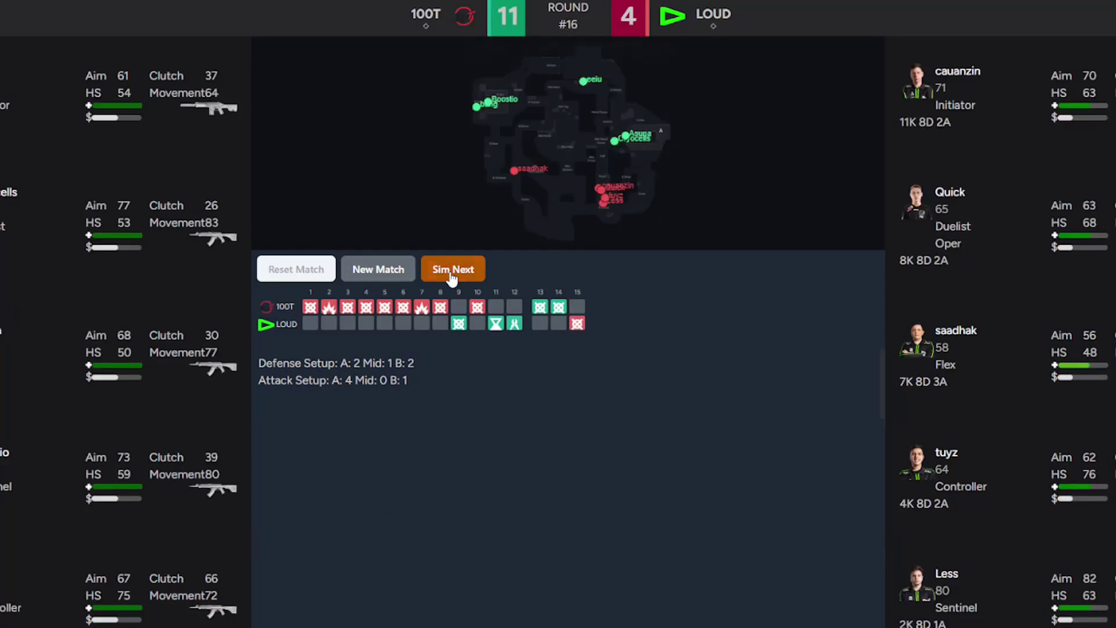
{"action": "left_click", "coordinate": [453, 268]}
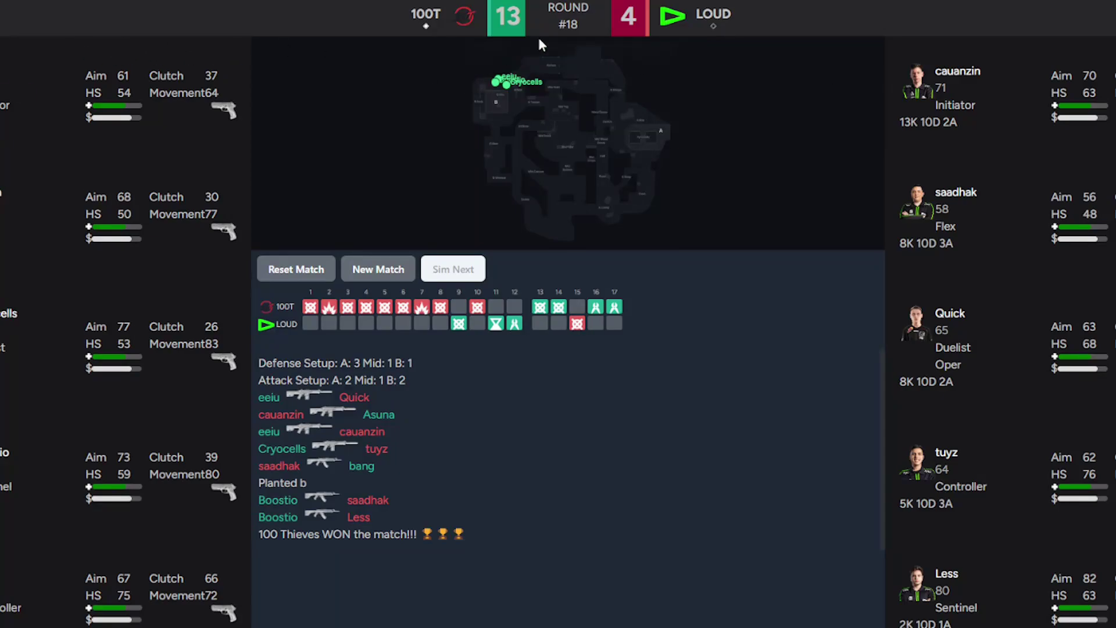
{"action": "left_click", "coordinate": [377, 268]}
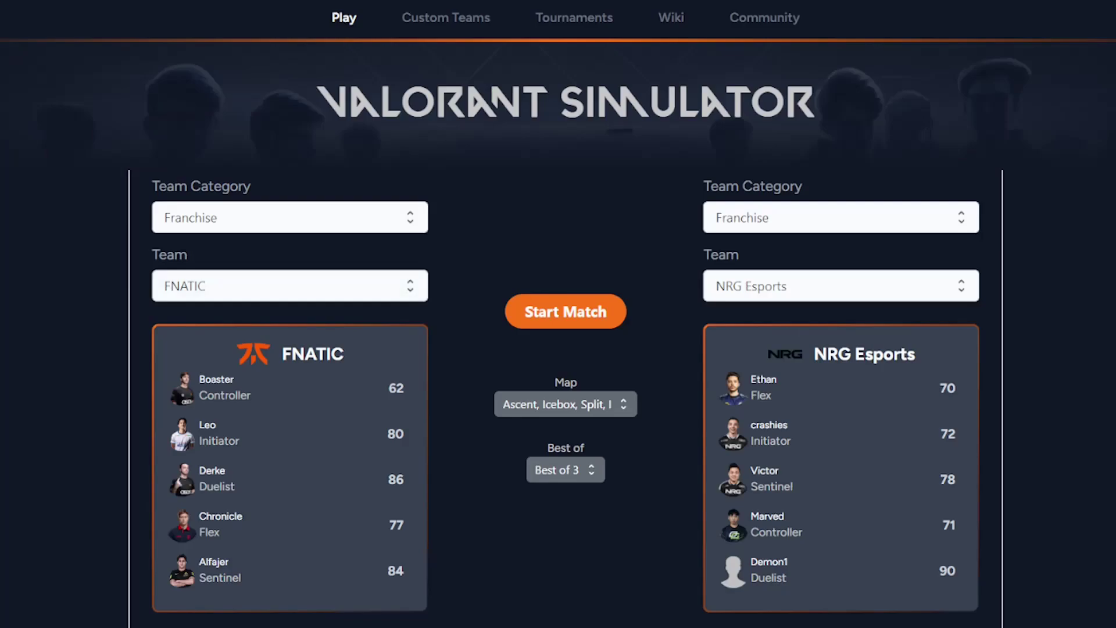
- Start a best-of-one match with Sentinels on the left and Leviatán on the right
{"action": "left_click", "coordinate": [290, 286]}
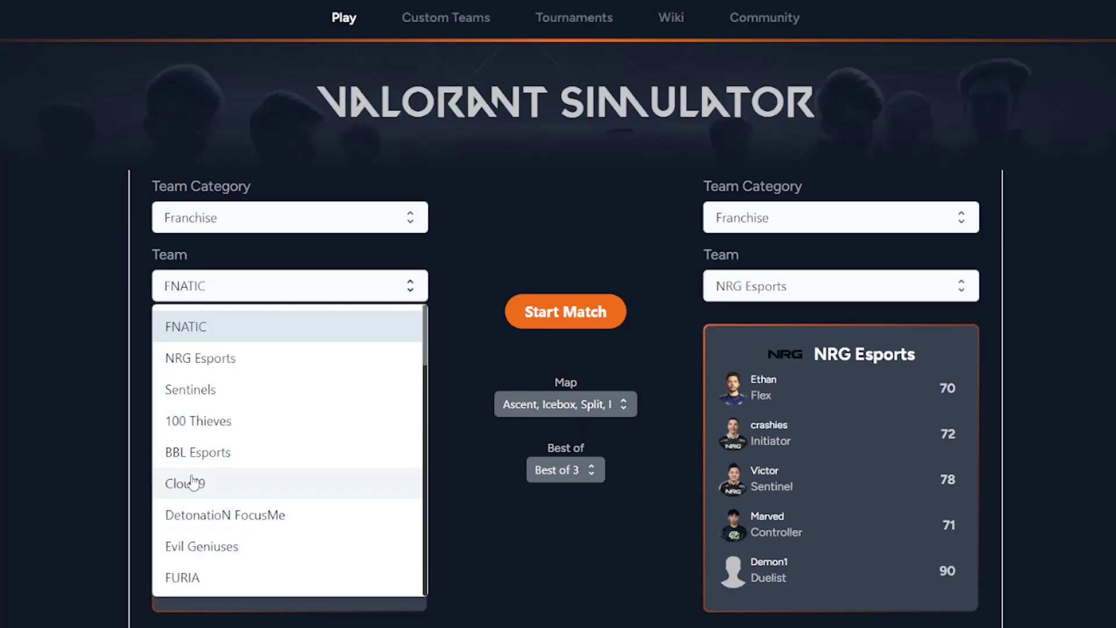
{"action": "left_click", "coordinate": [229, 391]}
{"action": "left_click", "coordinate": [740, 292]}
{"action": "scroll", "coordinate": [784, 488], "scroll_direction": "down", "scroll_amount": 5}
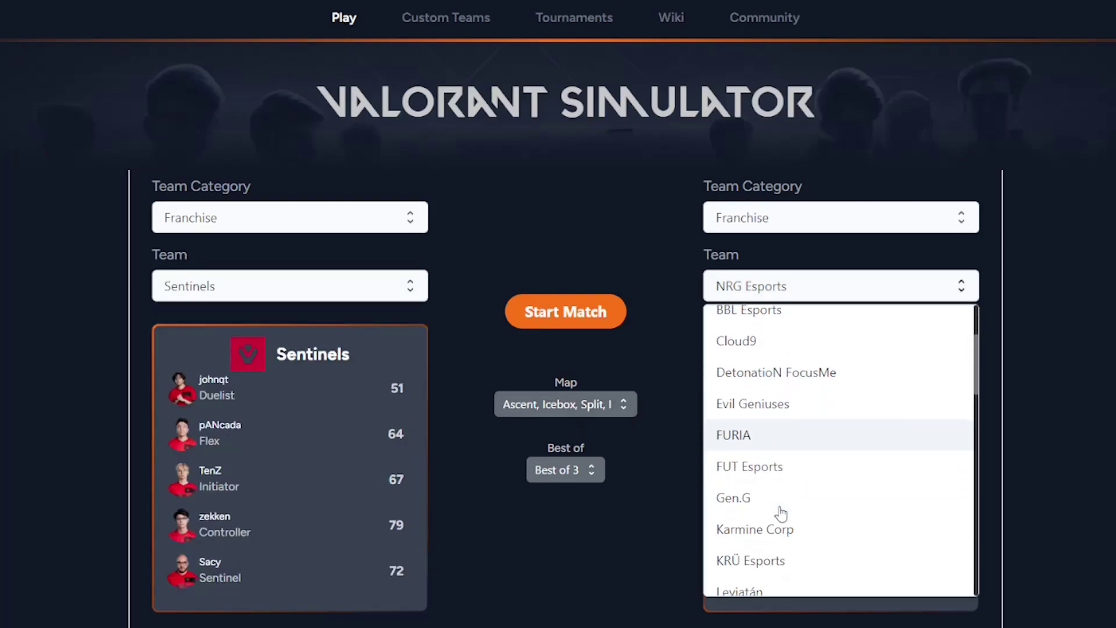
{"action": "left_click", "coordinate": [768, 524]}
{"action": "left_click", "coordinate": [566, 470]}
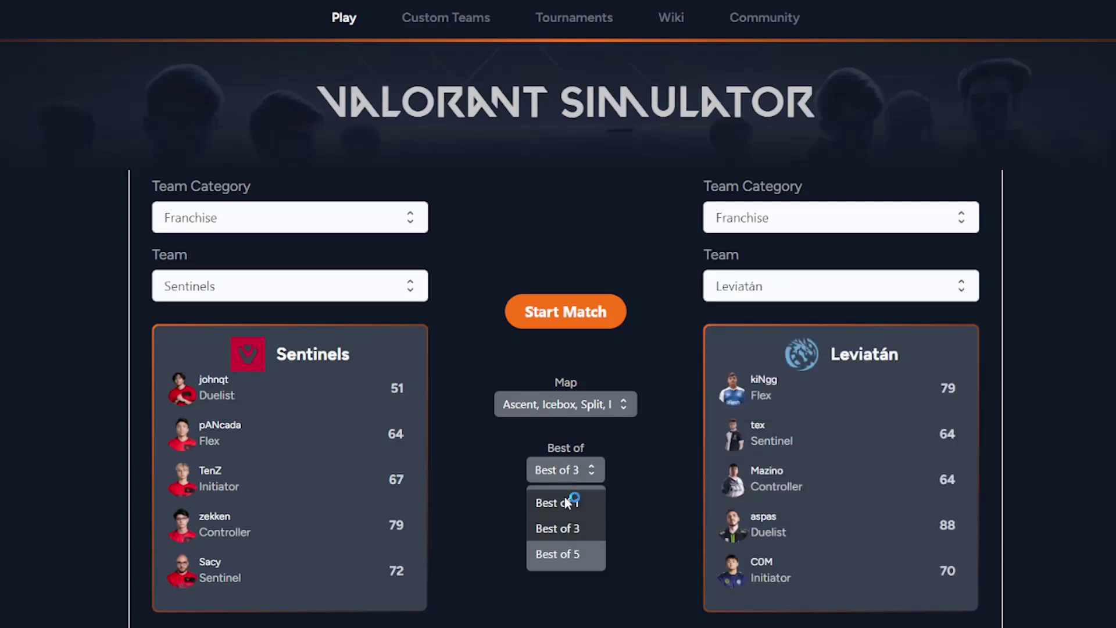
{"action": "left_click", "coordinate": [558, 497]}
{"action": "left_click", "coordinate": [565, 311]}
- Simulate the Sentinels vs Leviatán rounds until Leviatán win 13–4
{"action": "left_click", "coordinate": [454, 269]}
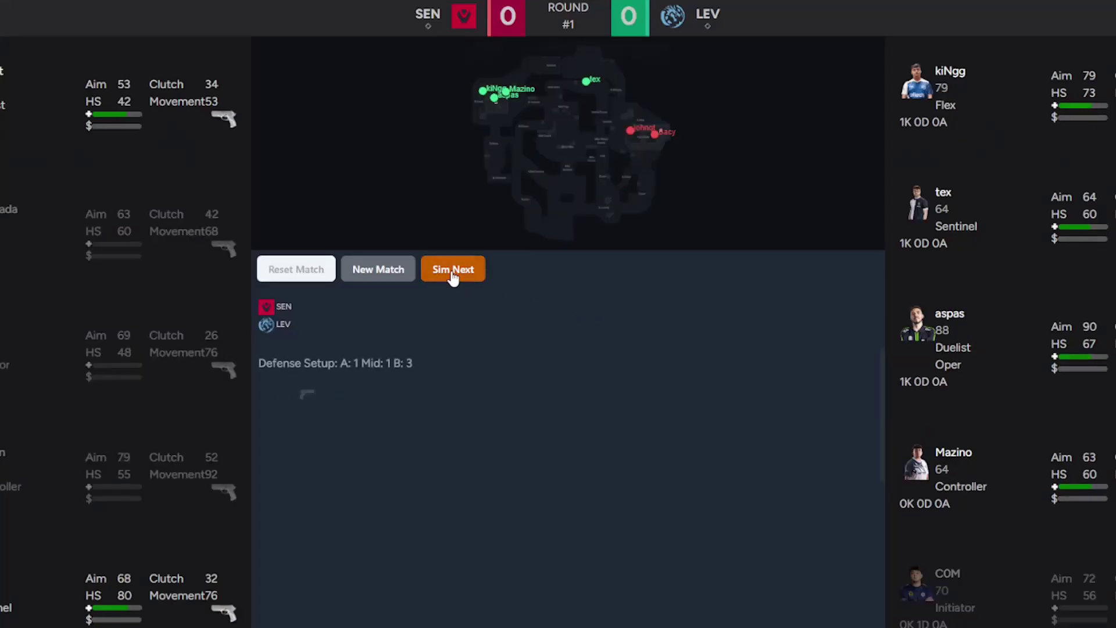
{"action": "left_click", "coordinate": [454, 269]}
{"action": "left_click", "coordinate": [453, 268]}
{"action": "left_click", "coordinate": [453, 269]}
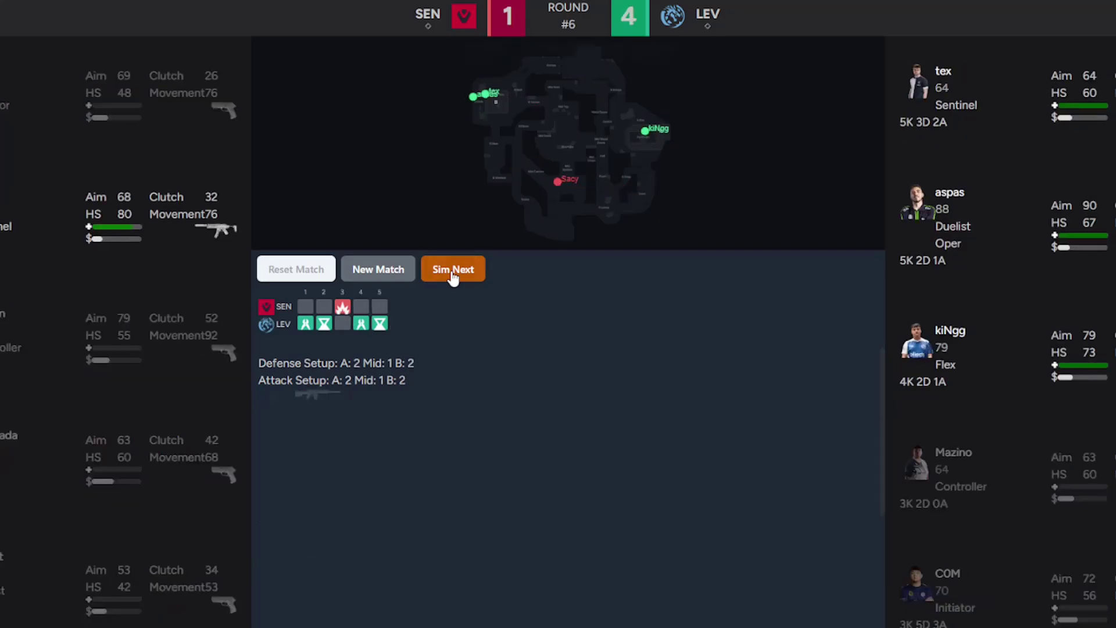
{"action": "left_click", "coordinate": [454, 268]}
{"action": "left_click", "coordinate": [453, 269]}
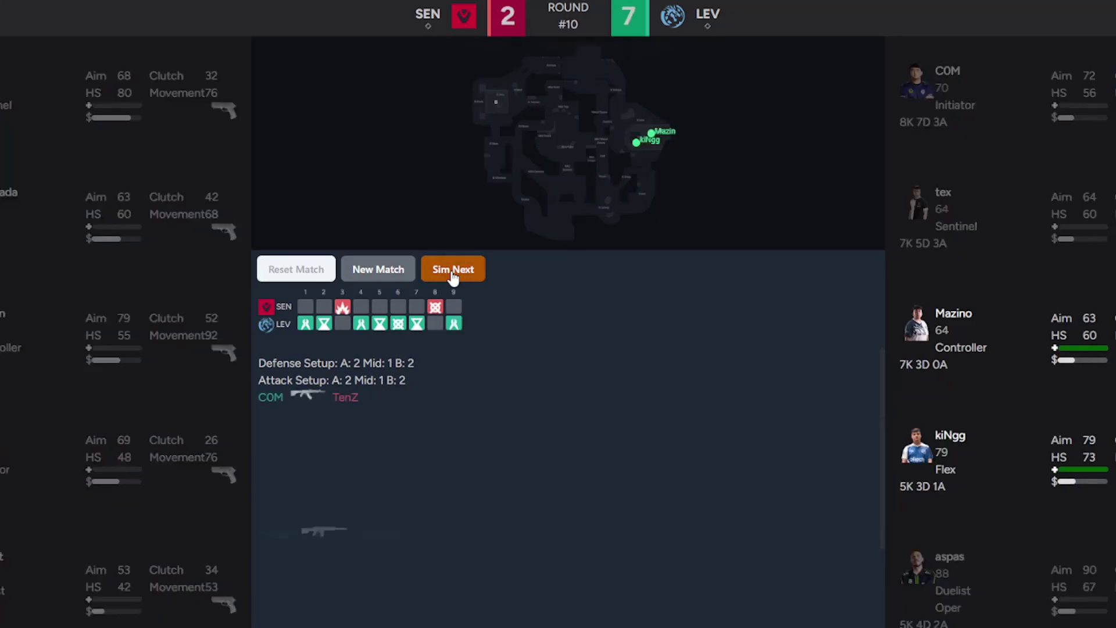
{"action": "left_click", "coordinate": [453, 268]}
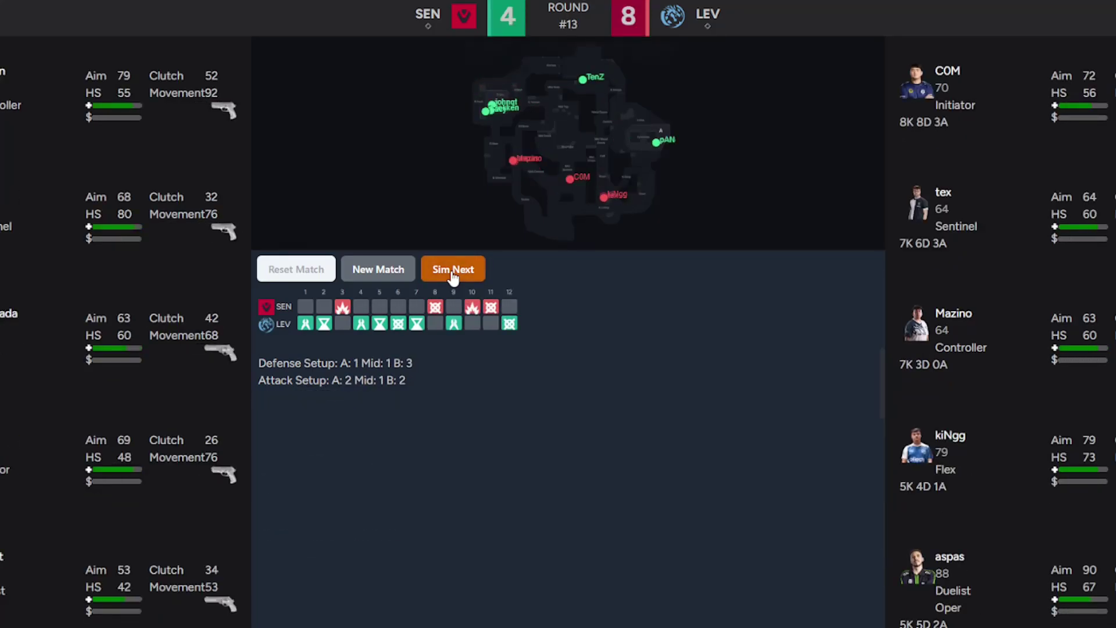
{"action": "left_click", "coordinate": [454, 271]}
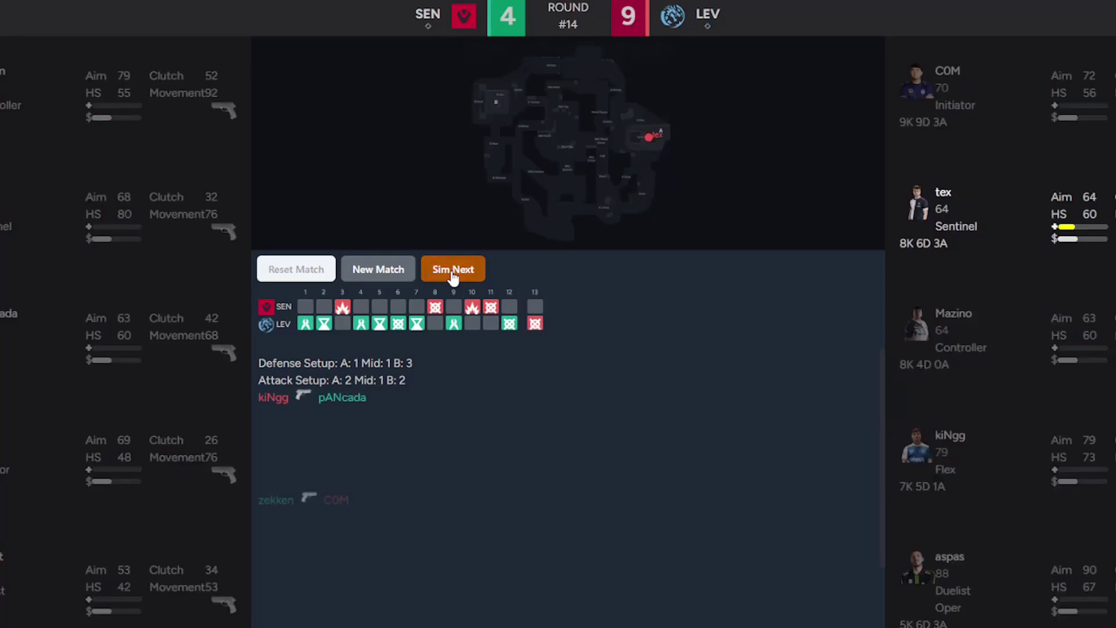
{"action": "left_click", "coordinate": [454, 270]}
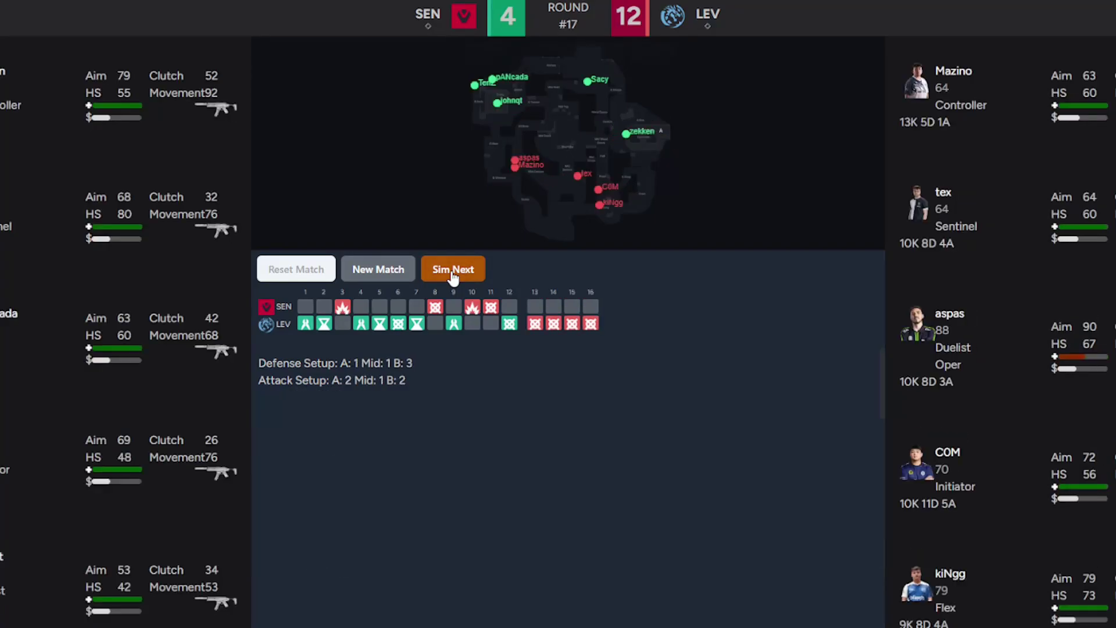
{"action": "left_click", "coordinate": [453, 270]}
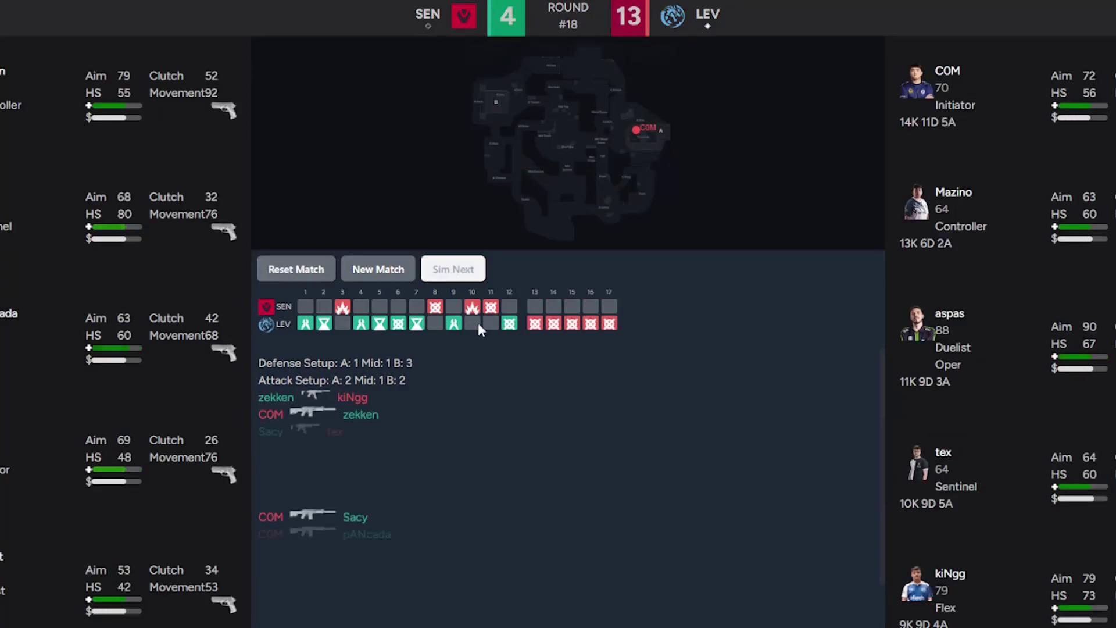
- Start a new best-of-one match between Sentinels and 100 Thieves
{"action": "left_click", "coordinate": [368, 275]}
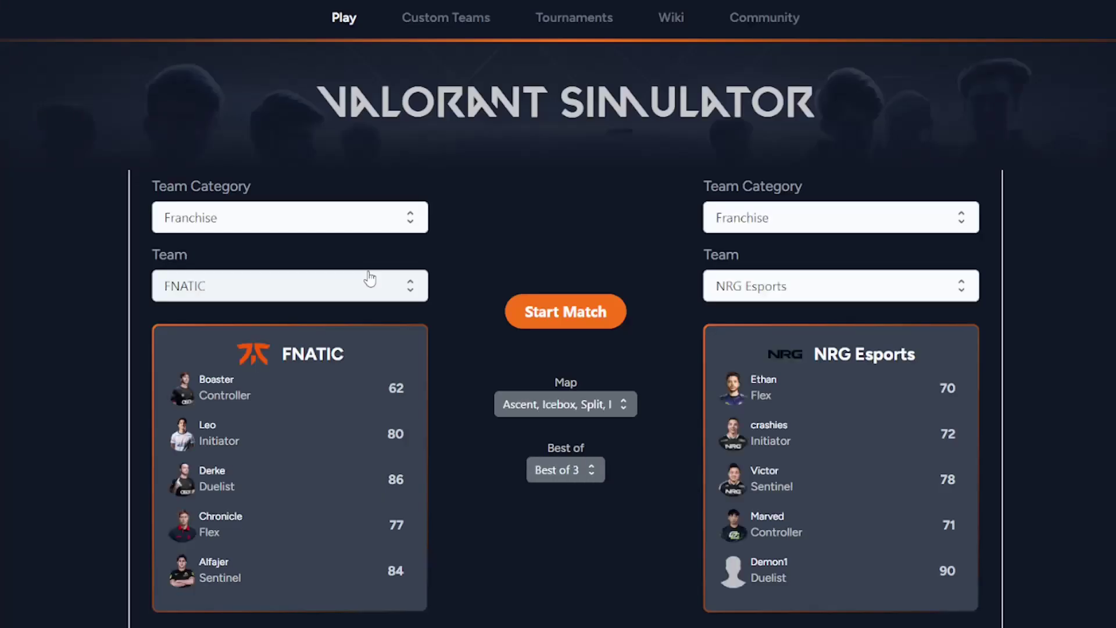
{"action": "left_click", "coordinate": [297, 283]}
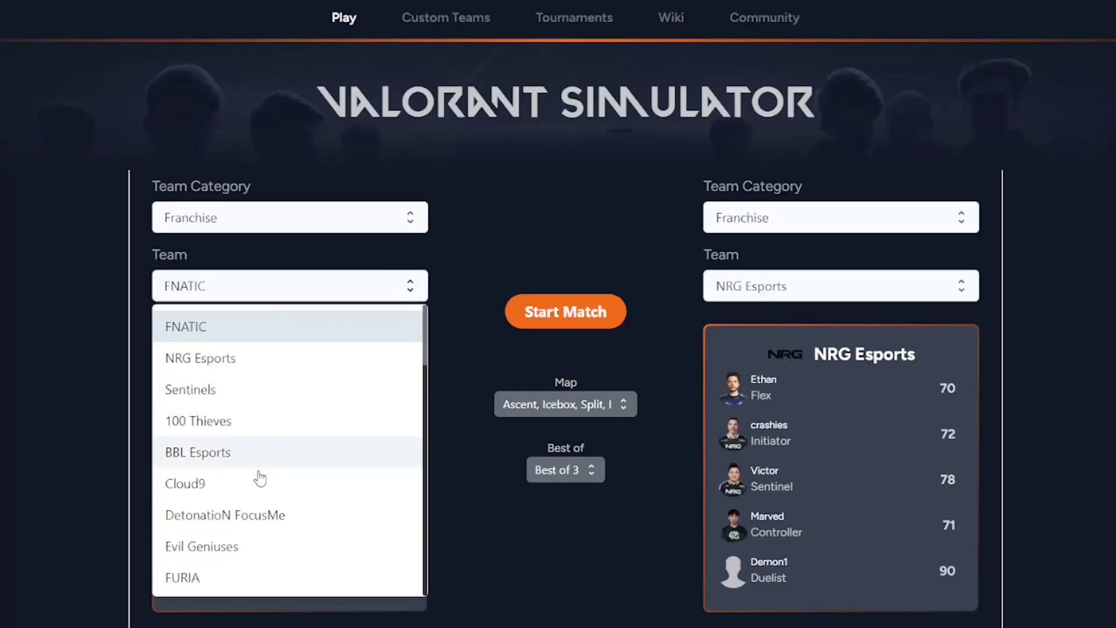
{"action": "left_click", "coordinate": [232, 393]}
{"action": "left_click", "coordinate": [798, 287]}
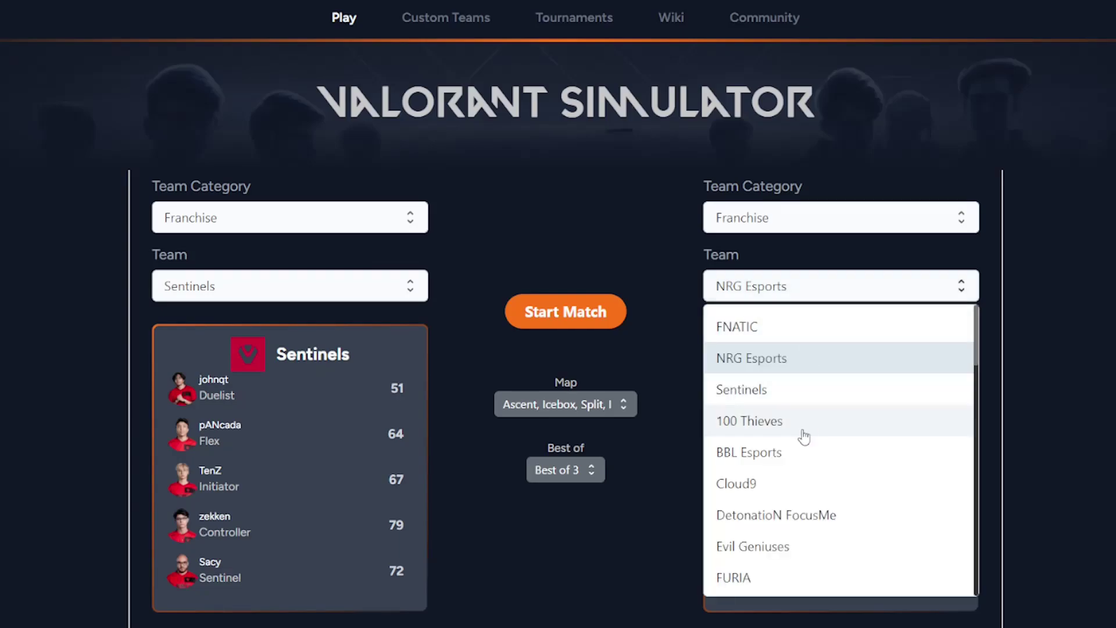
{"action": "left_click", "coordinate": [785, 422]}
{"action": "left_click", "coordinate": [565, 469]}
{"action": "left_click", "coordinate": [561, 504]}
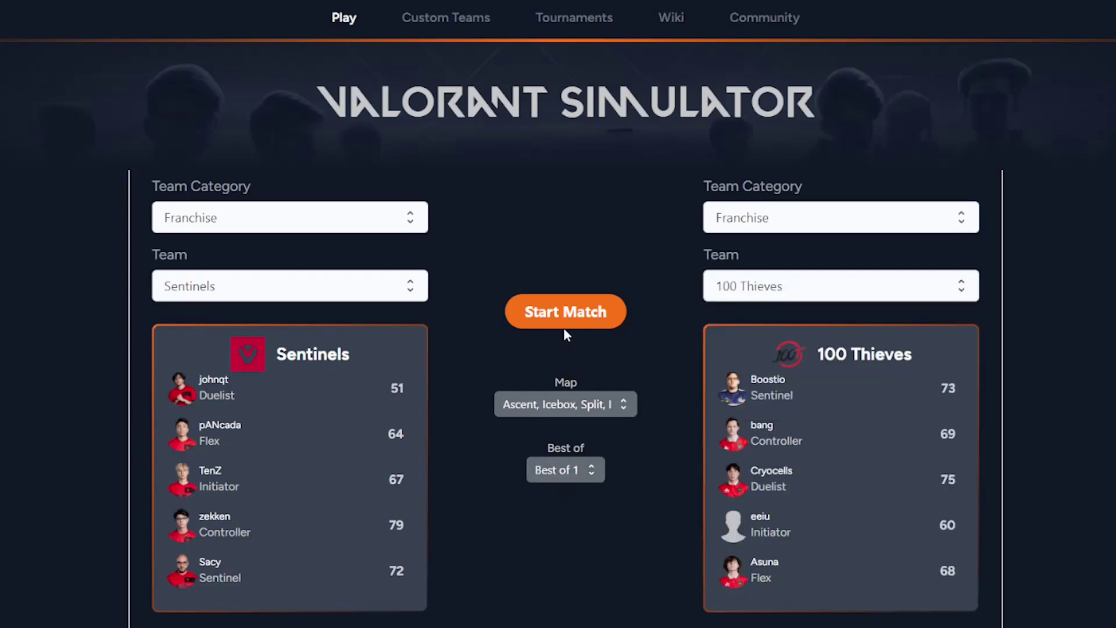
{"action": "left_click", "coordinate": [565, 311]}
- Simulate the first-half rounds of Sentinels vs 100 Thieves
{"action": "left_click", "coordinate": [452, 269]}
{"action": "left_click", "coordinate": [453, 269]}
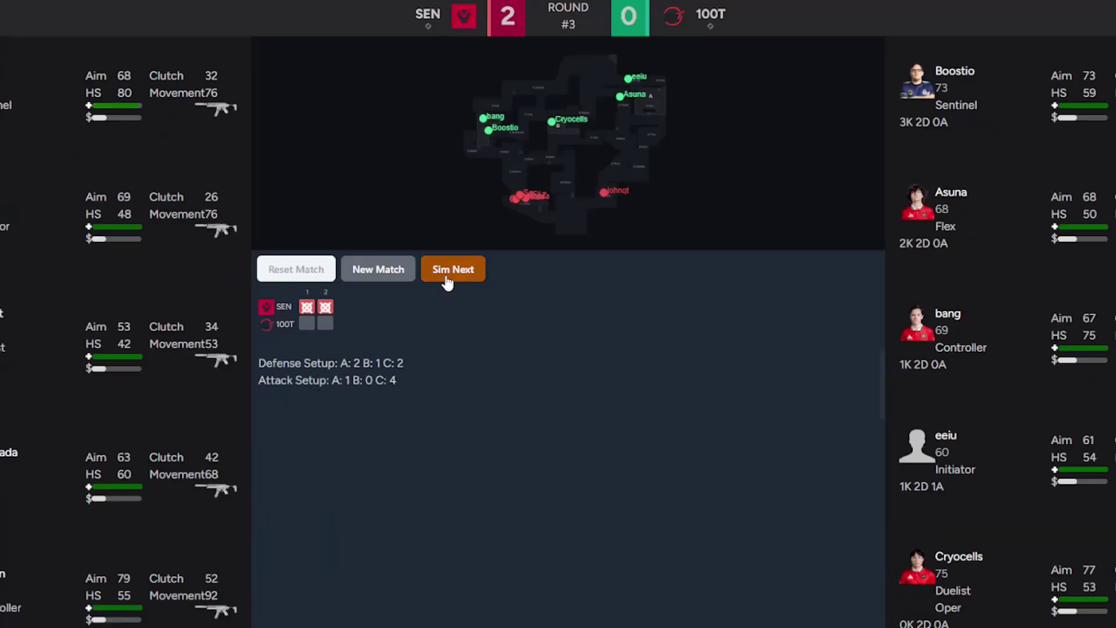
{"action": "left_click", "coordinate": [452, 269]}
{"action": "left_click", "coordinate": [453, 271]}
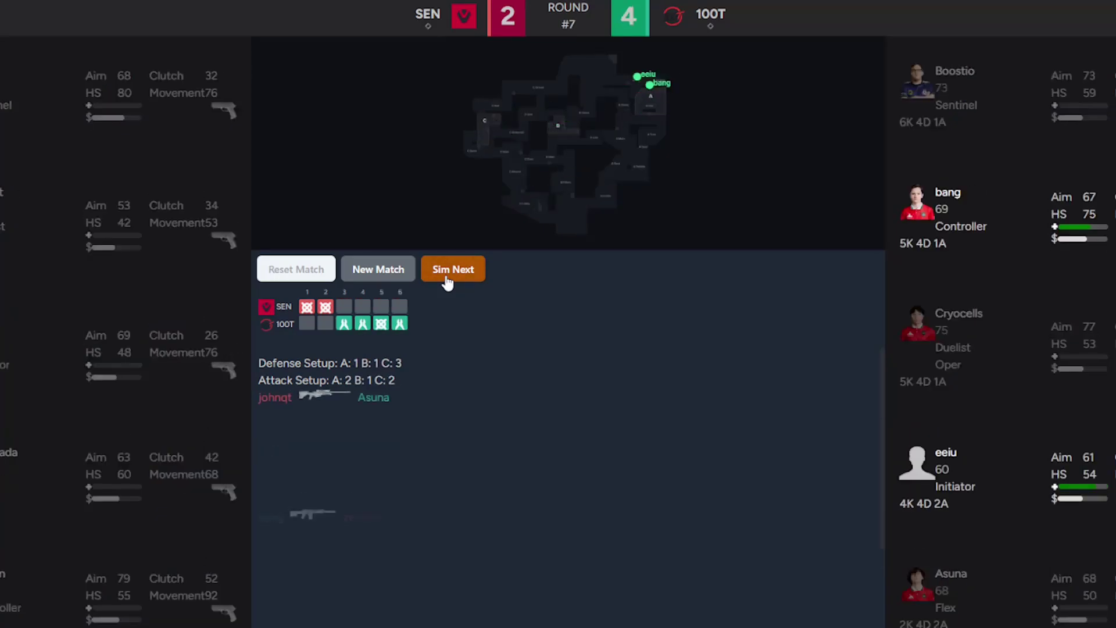
{"action": "left_click", "coordinate": [453, 270]}
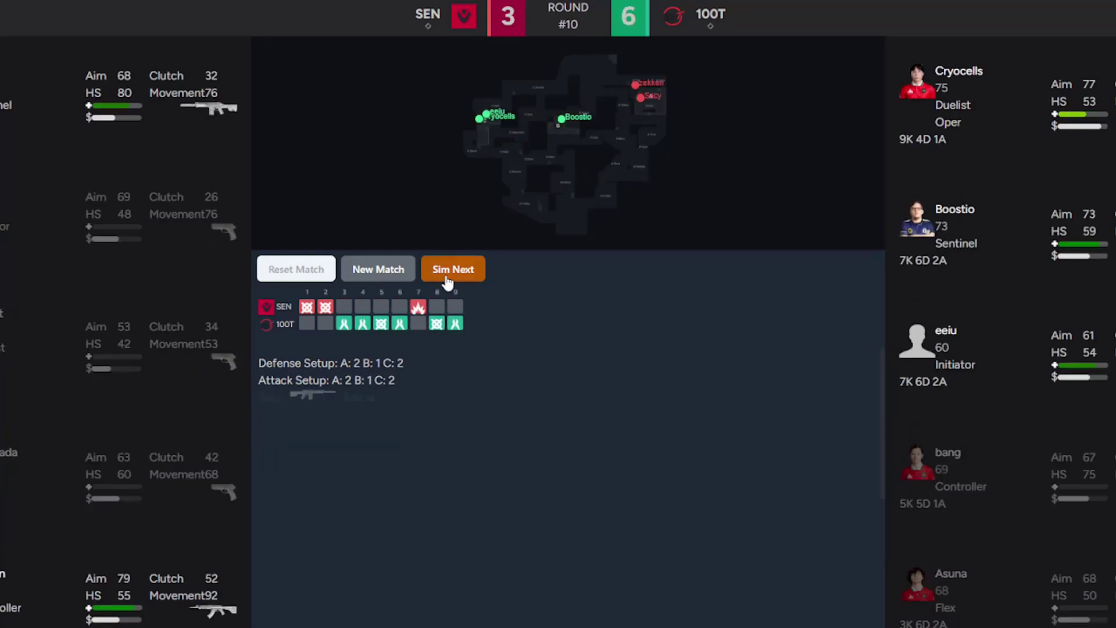
{"action": "left_click", "coordinate": [448, 277]}
{"action": "left_click", "coordinate": [448, 277]}
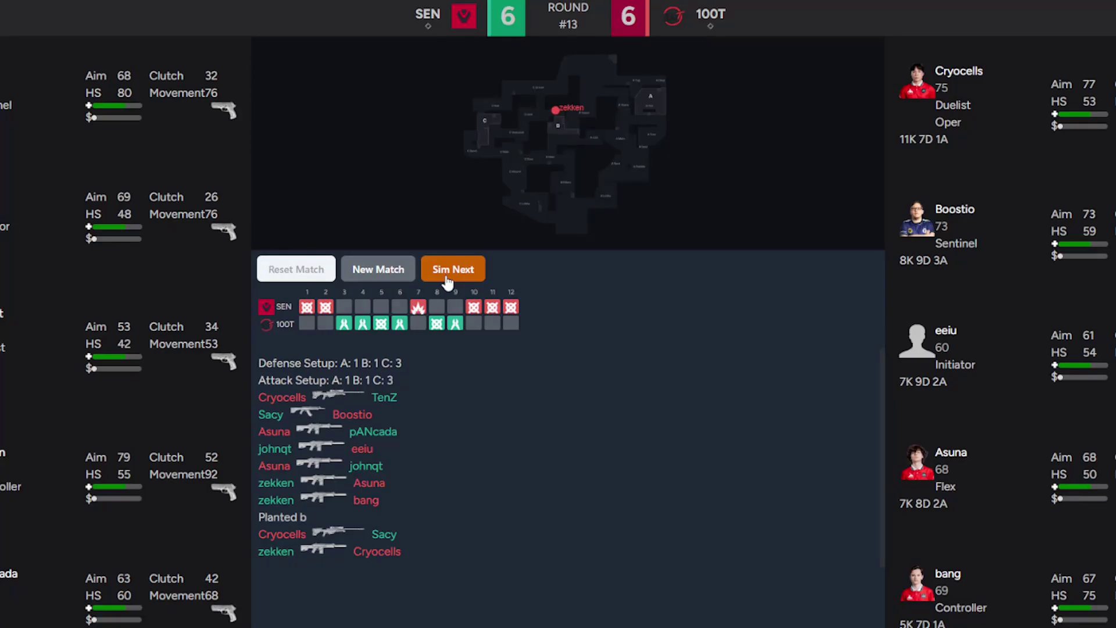
- Simulate the second-half rounds through to overtime
{"action": "left_click", "coordinate": [471, 278]}
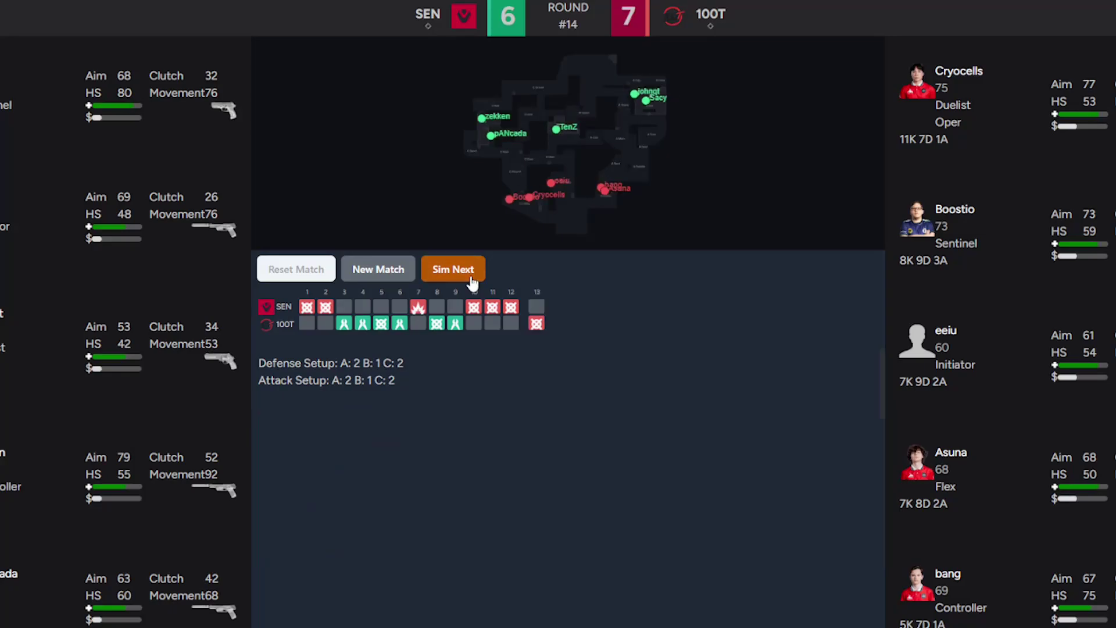
{"action": "left_click", "coordinate": [471, 277]}
{"action": "left_click", "coordinate": [471, 277]}
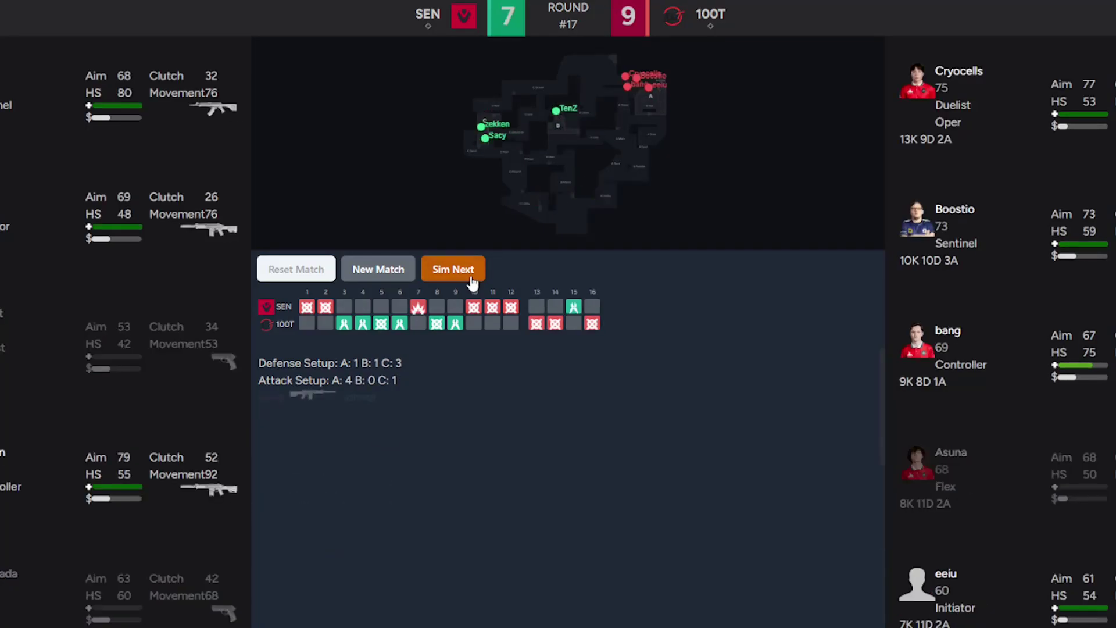
{"action": "left_click", "coordinate": [471, 277]}
{"action": "left_click", "coordinate": [471, 278]}
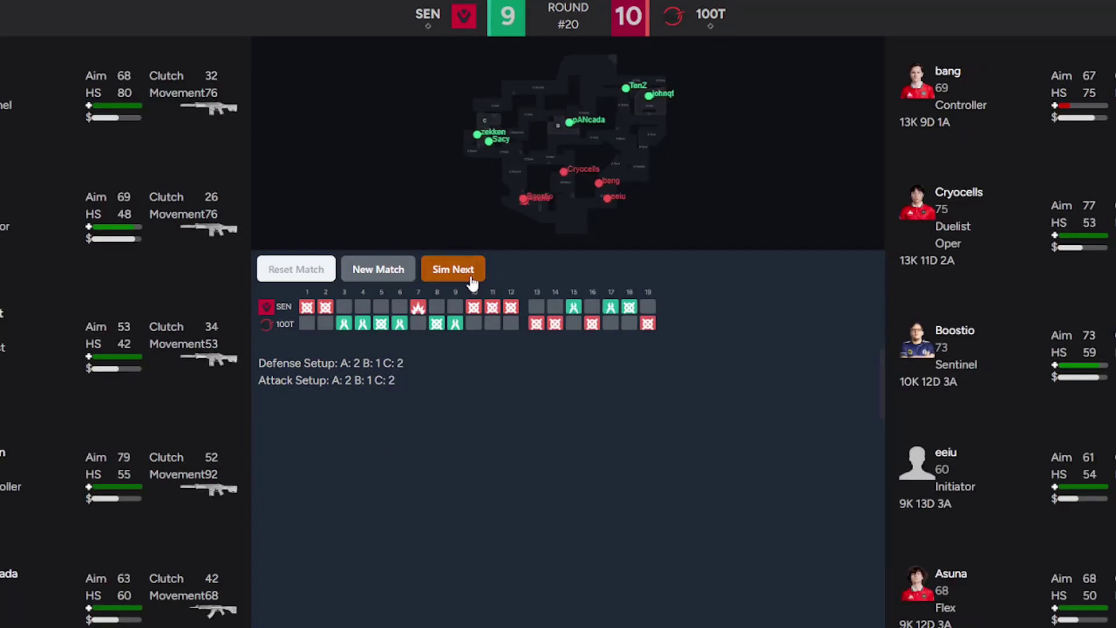
{"action": "left_click", "coordinate": [471, 277]}
{"action": "left_click", "coordinate": [471, 278]}
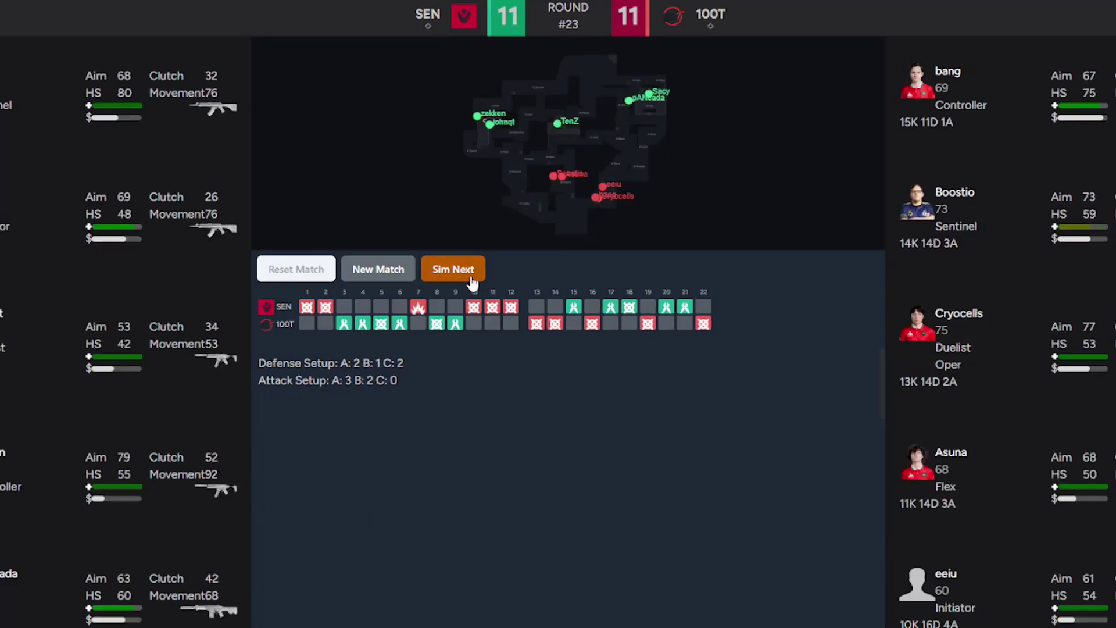
{"action": "left_click", "coordinate": [470, 277]}
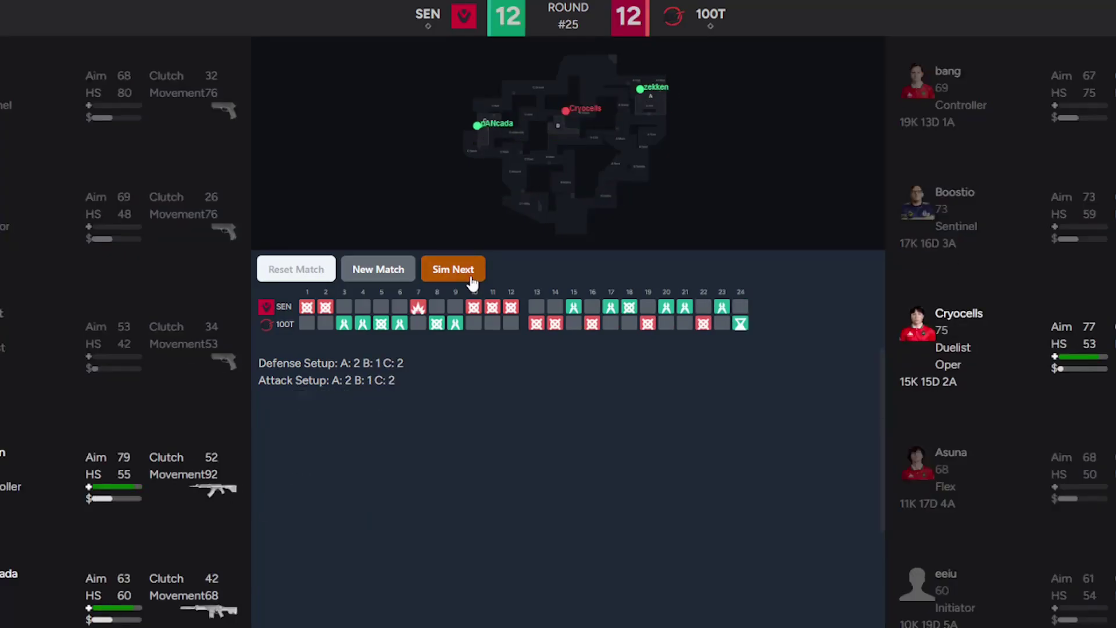
- Play out overtime until 100 Thieves win 15–13, then return to match setup
{"action": "left_click", "coordinate": [471, 277]}
{"action": "left_click", "coordinate": [472, 277]}
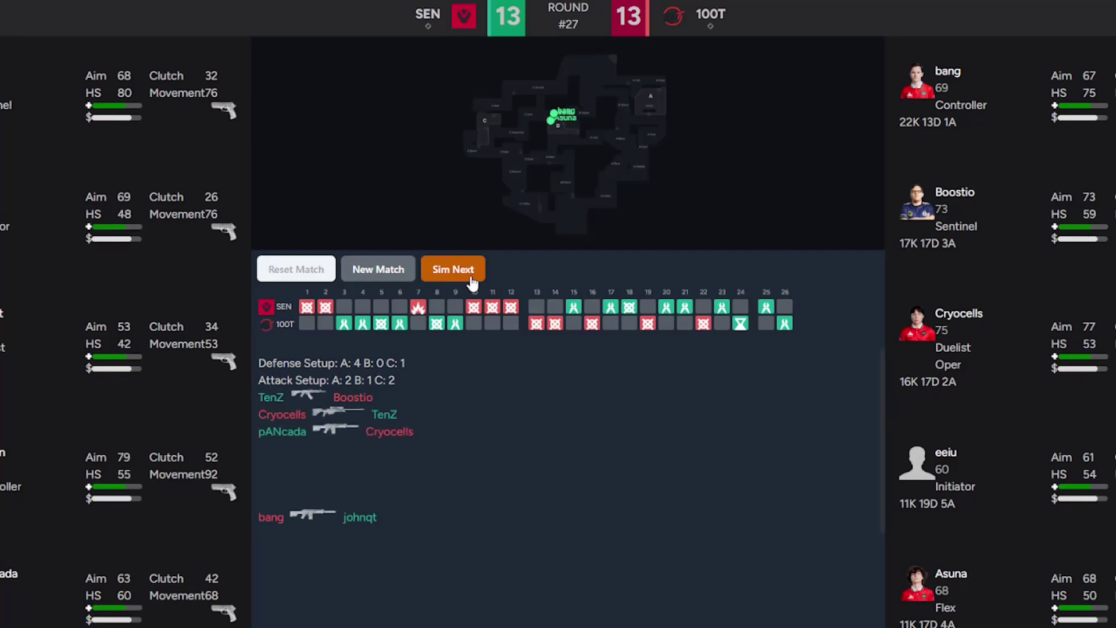
{"action": "left_click", "coordinate": [471, 277]}
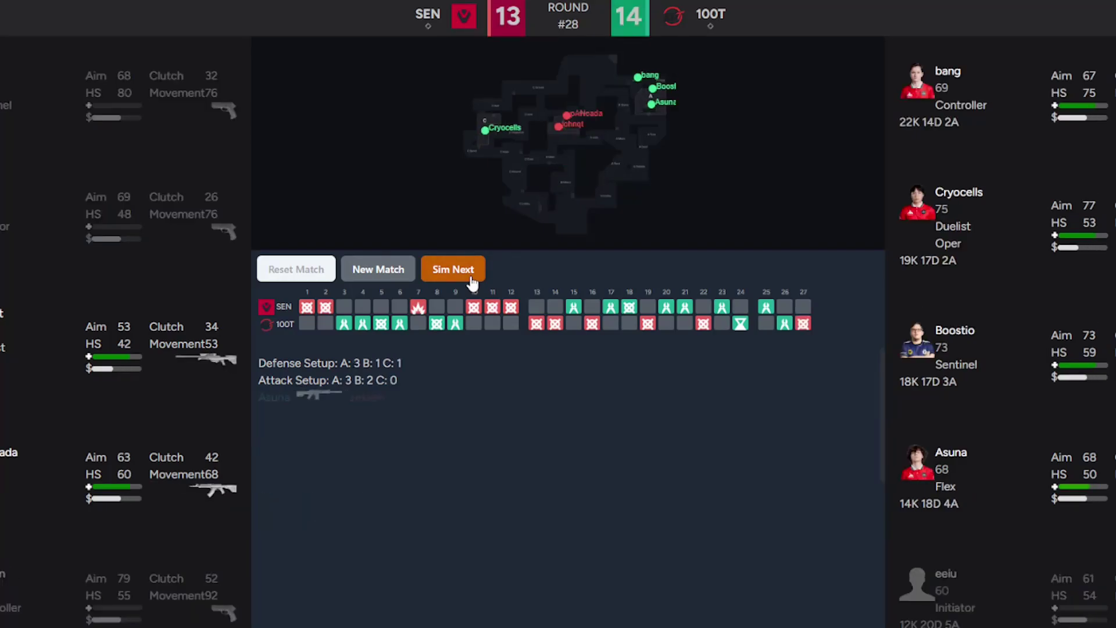
{"action": "left_click", "coordinate": [472, 277]}
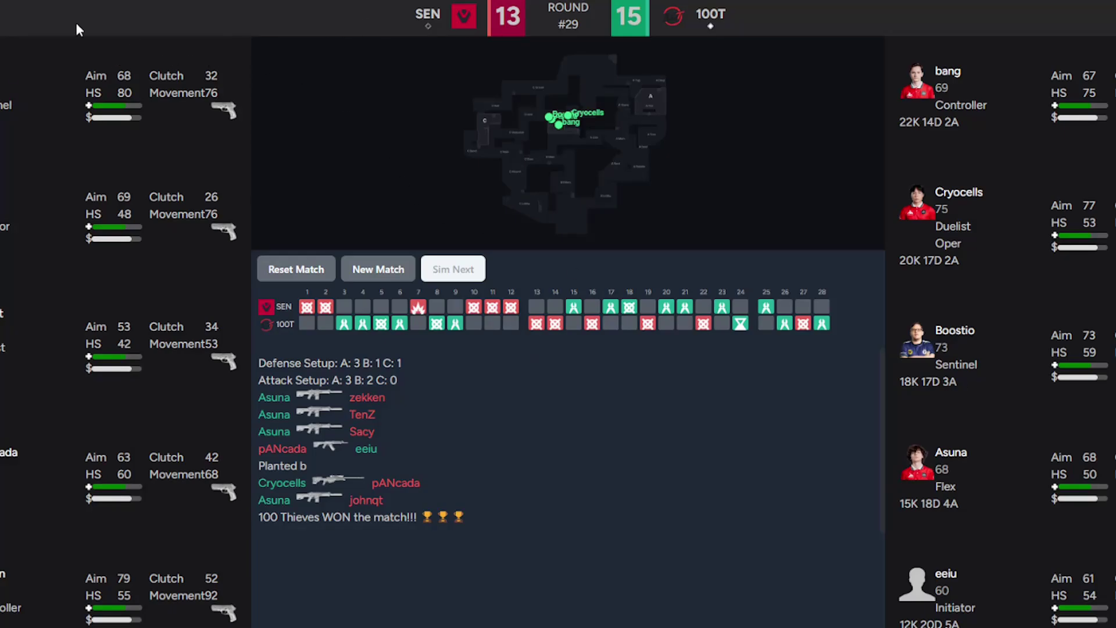
{"action": "left_click", "coordinate": [378, 268]}
- Pick KRÜ Esports on the left and G2 Esports on the right, as a single-map match
{"action": "left_click", "coordinate": [250, 283]}
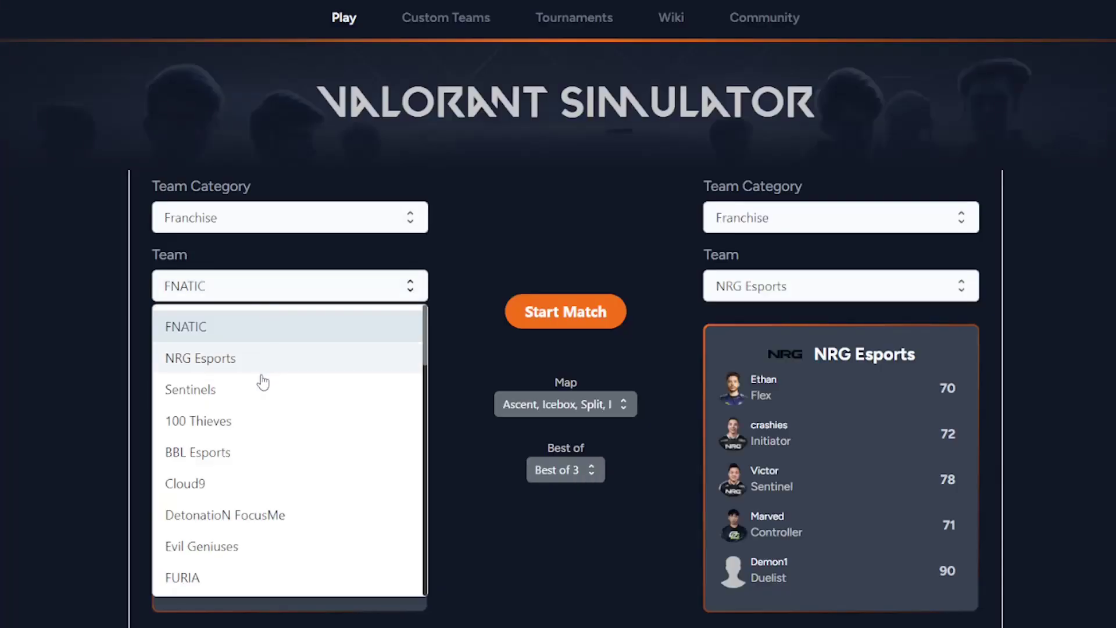
{"action": "scroll", "coordinate": [227, 453], "scroll_direction": "down", "scroll_amount": 2}
{"action": "scroll", "coordinate": [299, 483], "scroll_direction": "down", "scroll_amount": 1}
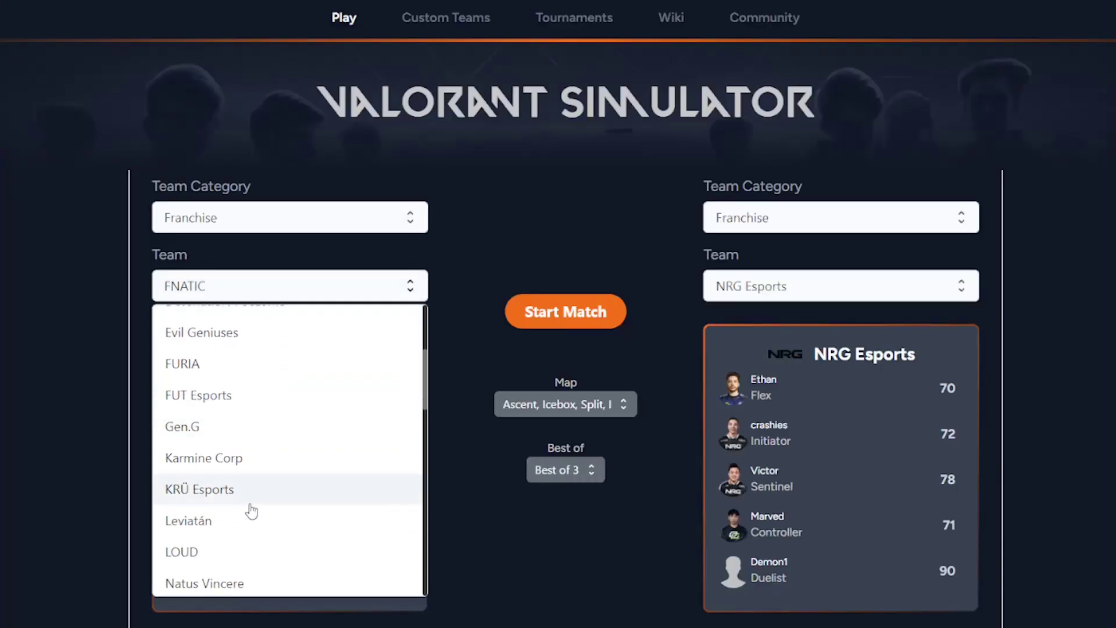
{"action": "left_click", "coordinate": [249, 493]}
{"action": "left_click", "coordinate": [796, 288]}
{"action": "scroll", "coordinate": [806, 427], "scroll_direction": "down", "scroll_amount": 2}
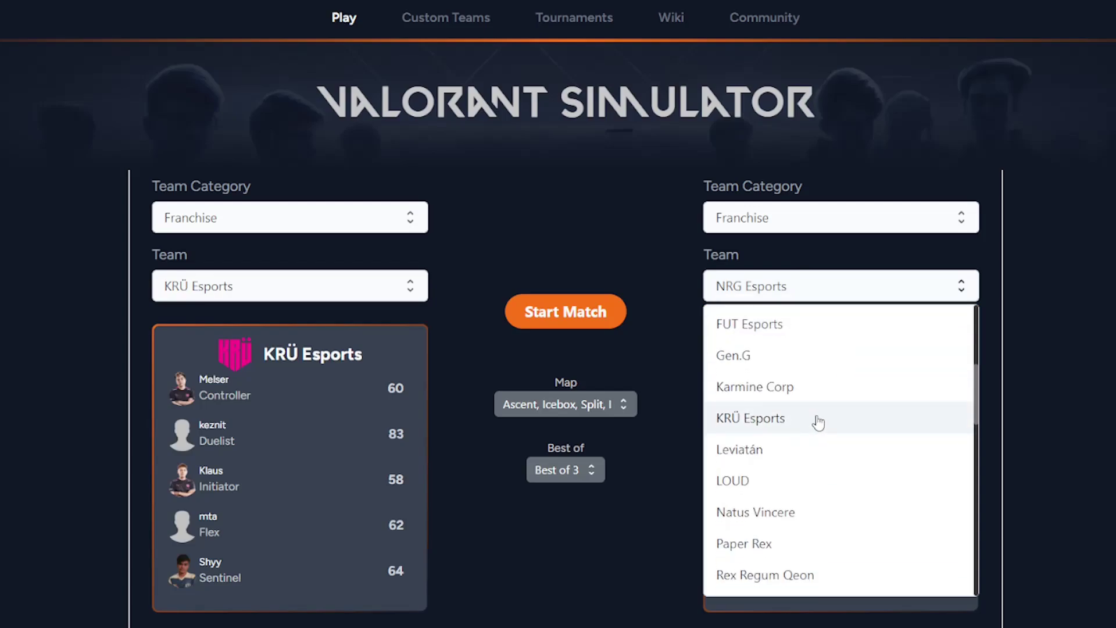
{"action": "scroll", "coordinate": [805, 427], "scroll_direction": "down", "scroll_amount": 2}
{"action": "scroll", "coordinate": [805, 441], "scroll_direction": "down", "scroll_amount": 1}
{"action": "scroll", "coordinate": [806, 442], "scroll_direction": "down", "scroll_amount": 1}
{"action": "scroll", "coordinate": [806, 441], "scroll_direction": "down", "scroll_amount": 1}
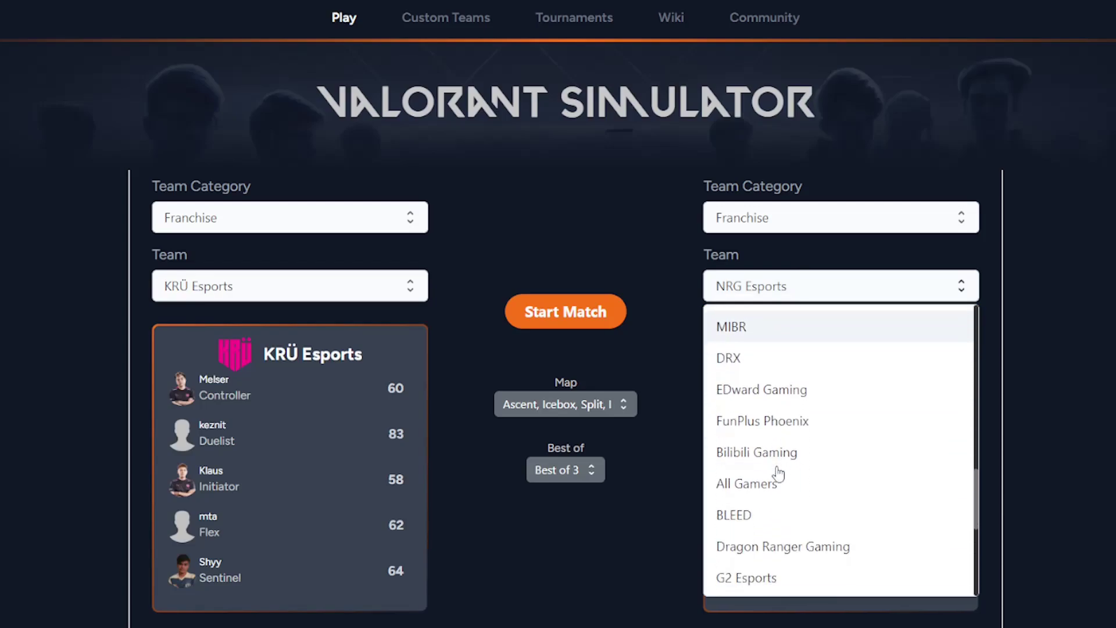
{"action": "scroll", "coordinate": [806, 442], "scroll_direction": "down", "scroll_amount": 2}
{"action": "left_click", "coordinate": [786, 384]}
{"action": "left_click", "coordinate": [591, 470]}
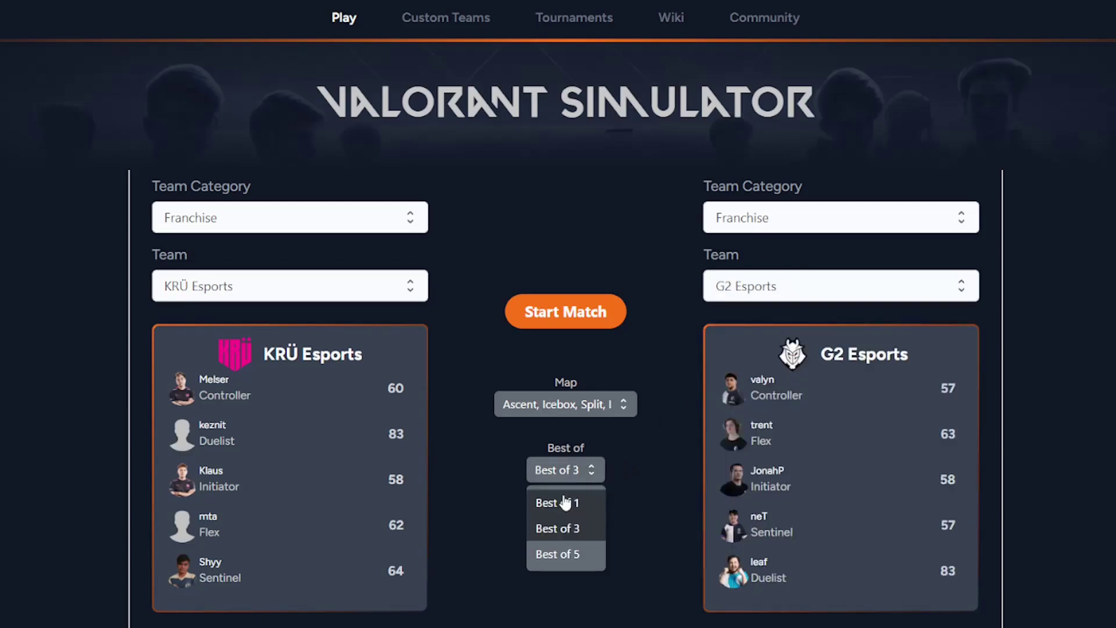
{"action": "left_click", "coordinate": [558, 494]}
- Start the KRÜ vs G2 match and simulate its first-half rounds
{"action": "left_click", "coordinate": [588, 318]}
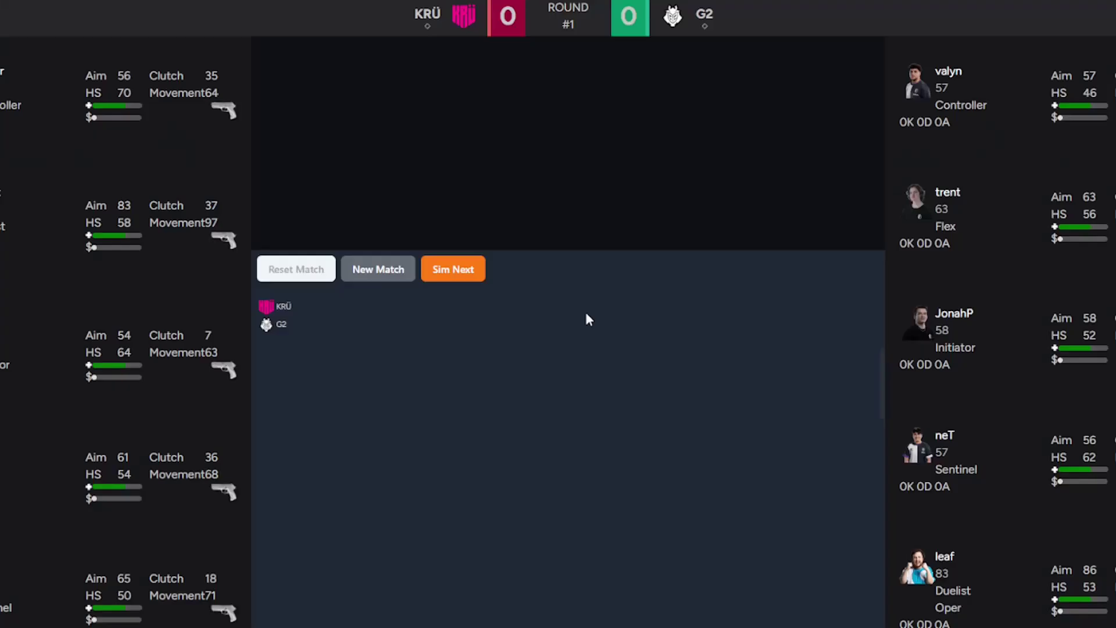
{"action": "left_click", "coordinate": [453, 269]}
{"action": "left_click", "coordinate": [454, 268]}
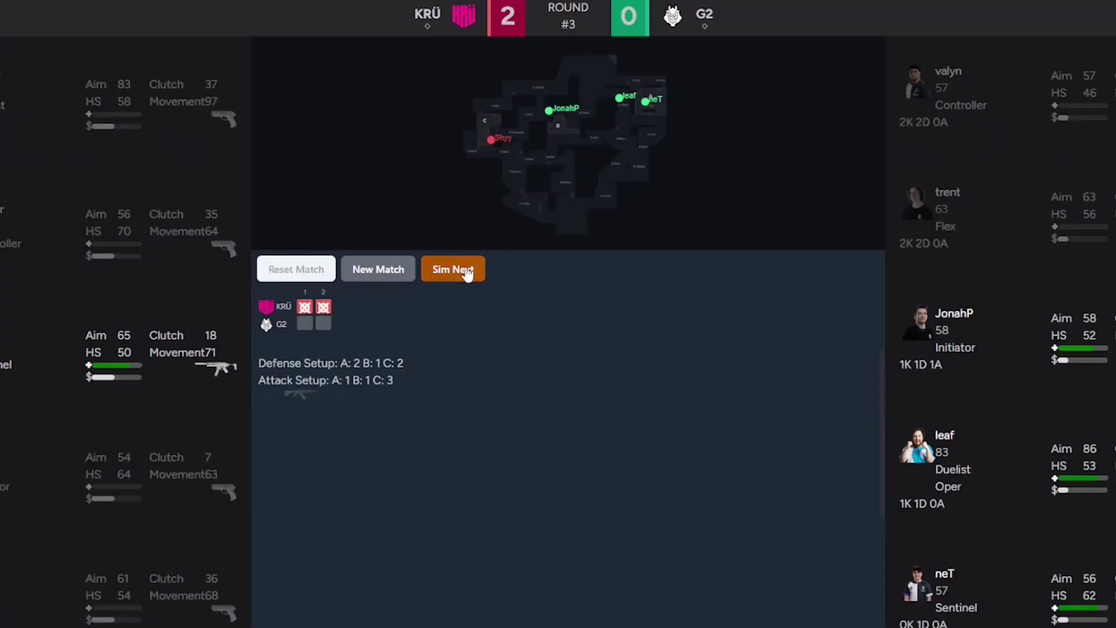
{"action": "left_click", "coordinate": [453, 269]}
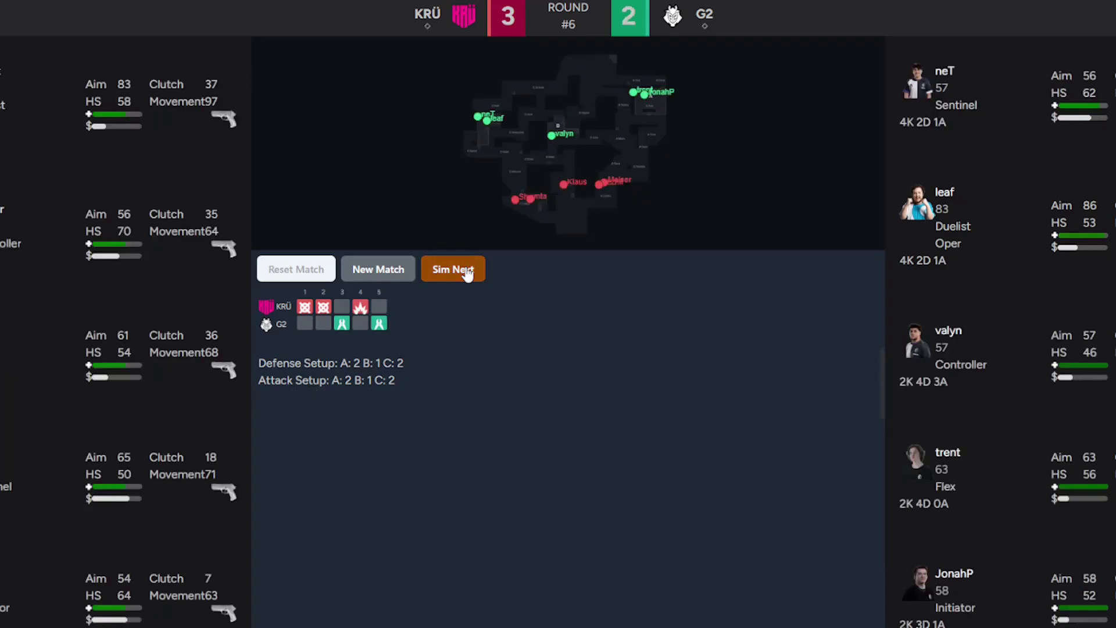
{"action": "left_click", "coordinate": [453, 270]}
{"action": "left_click", "coordinate": [454, 269]}
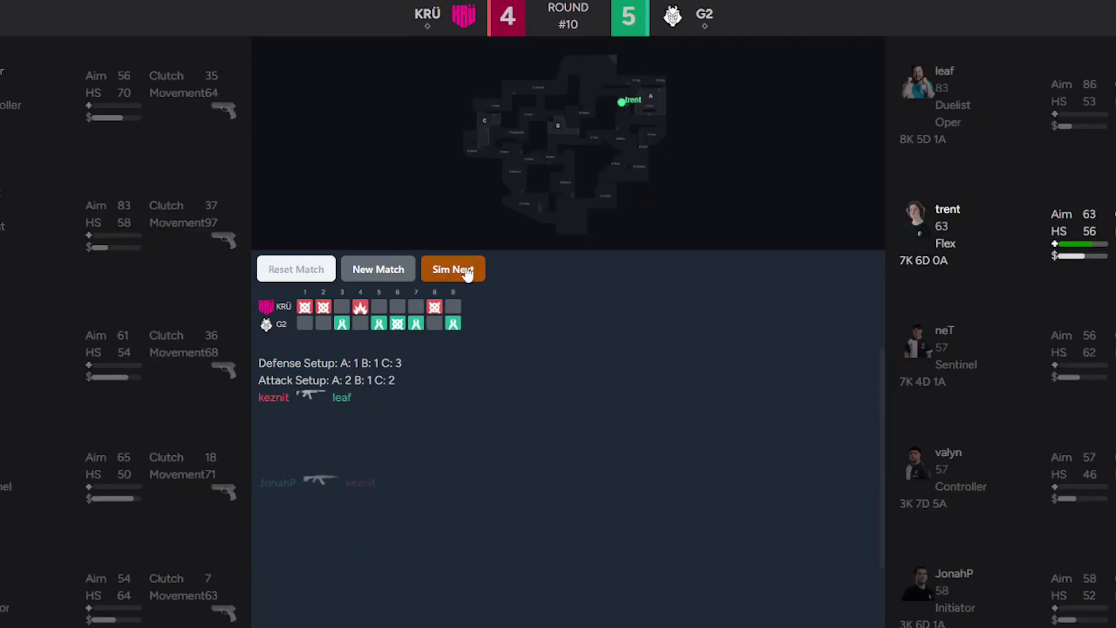
{"action": "left_click", "coordinate": [453, 269]}
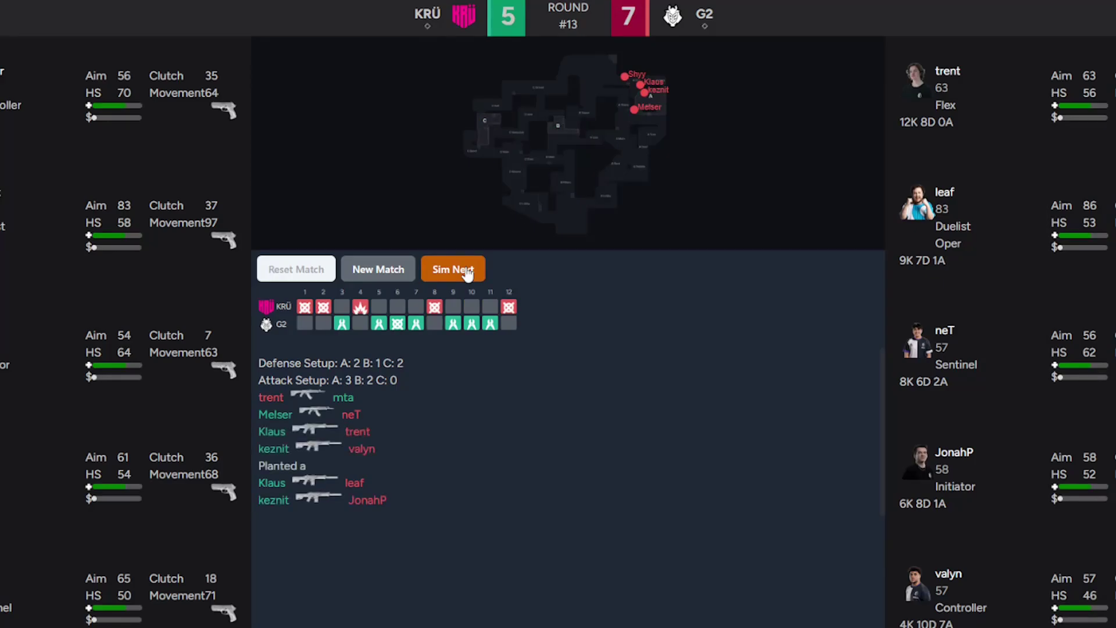
- Simulate the second-half rounds until KRÜ Esports win 13–11
{"action": "left_click", "coordinate": [466, 272]}
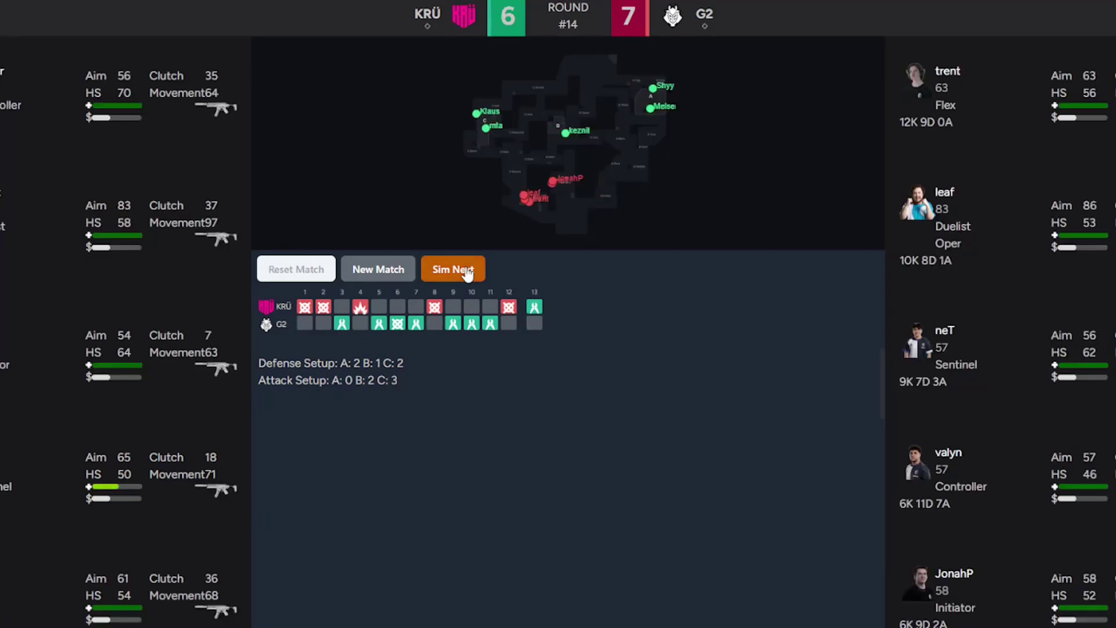
{"action": "left_click", "coordinate": [467, 272]}
{"action": "left_click", "coordinate": [466, 272]}
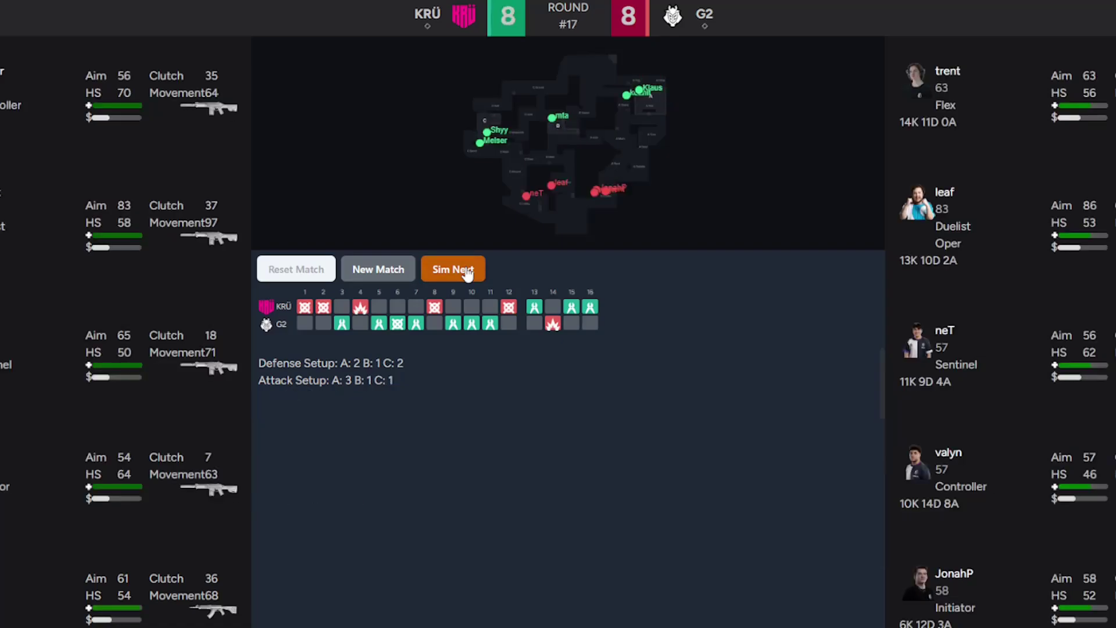
{"action": "left_click", "coordinate": [467, 271]}
{"action": "left_click", "coordinate": [467, 272]}
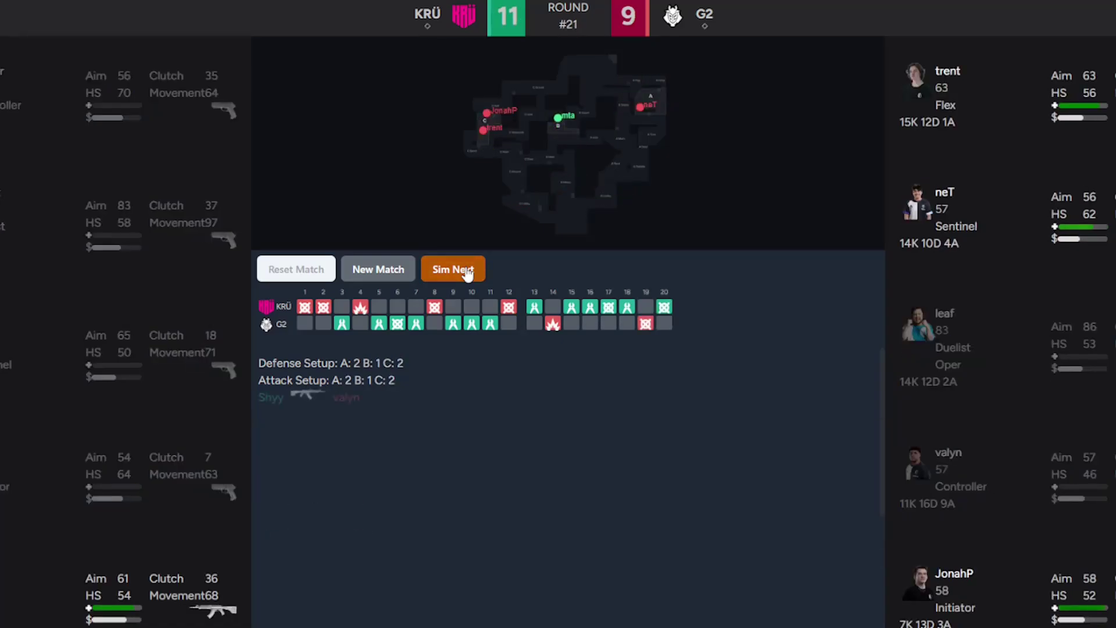
{"action": "left_click", "coordinate": [466, 272]}
{"action": "left_click", "coordinate": [466, 273]}
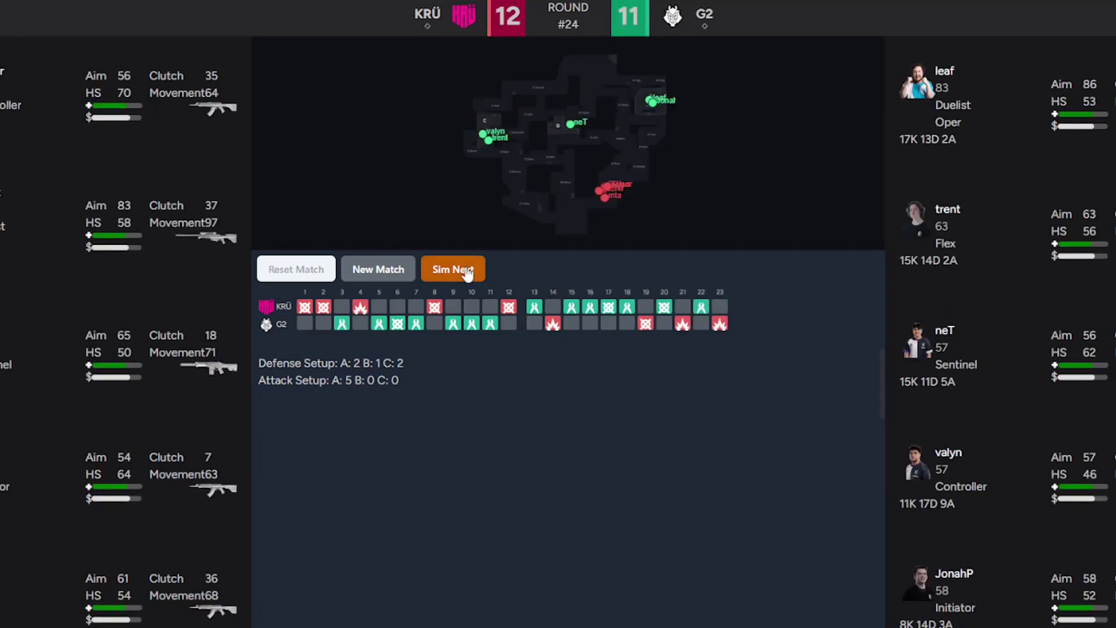
{"action": "left_click", "coordinate": [466, 272]}
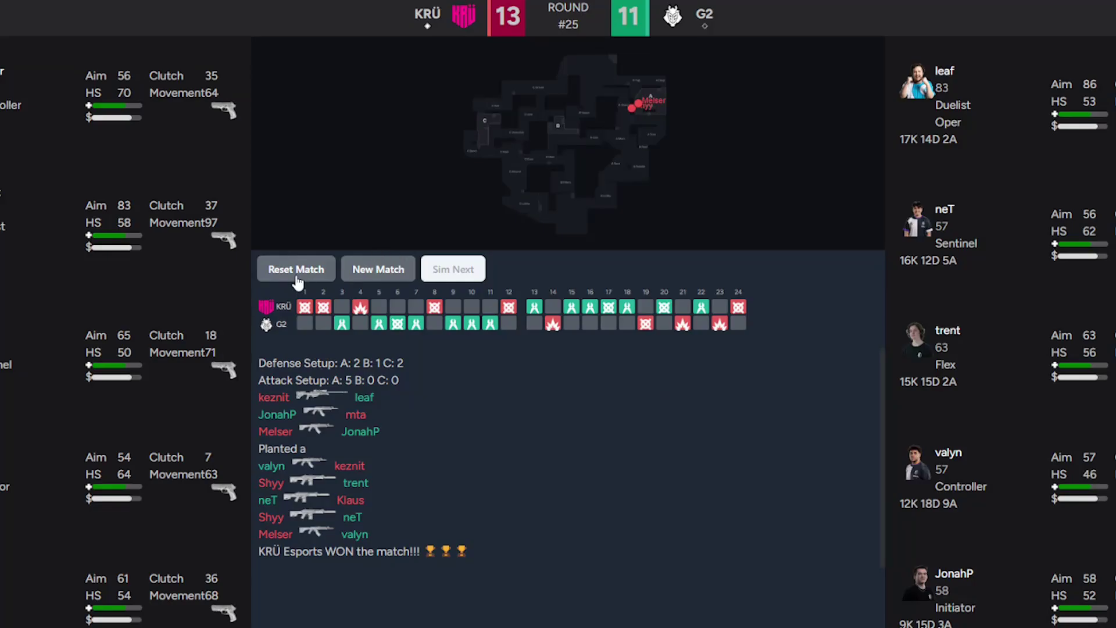
- Set up and start an Evil Geniuses vs KRÜ Esports match, choosing the series length
{"action": "left_click", "coordinate": [379, 269]}
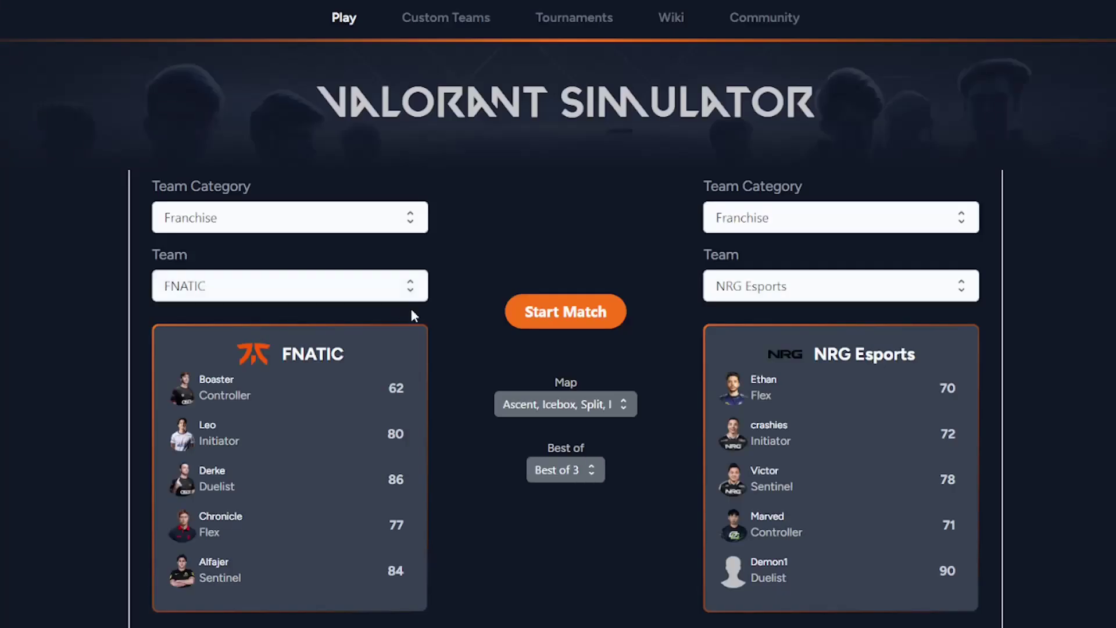
{"action": "left_click", "coordinate": [329, 290]}
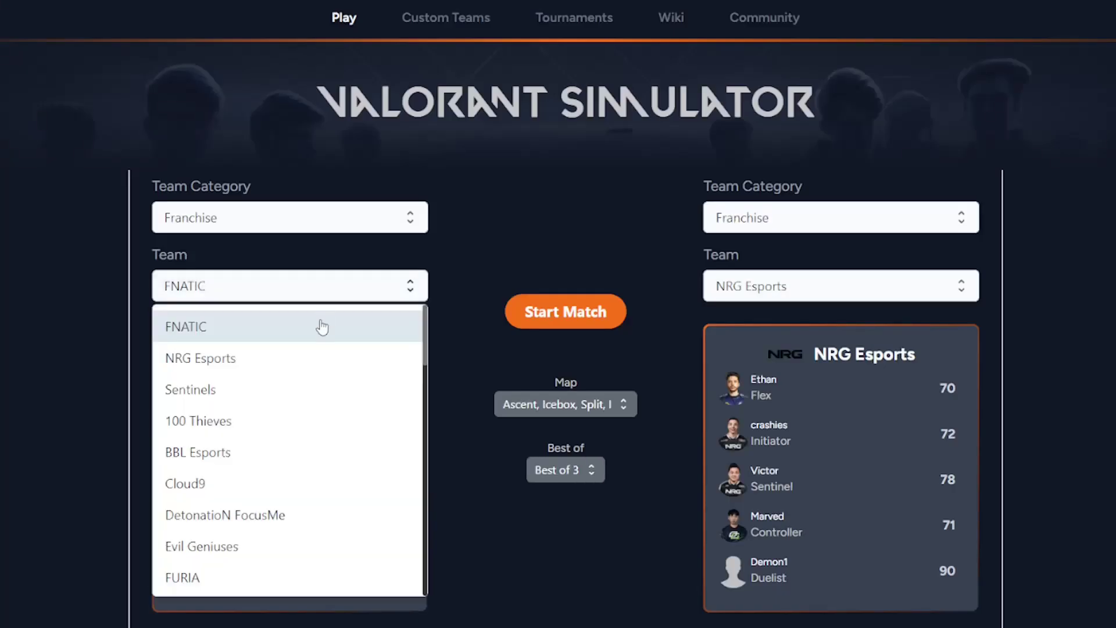
{"action": "scroll", "coordinate": [297, 419], "scroll_direction": "down", "scroll_amount": 3}
{"action": "scroll", "coordinate": [297, 418], "scroll_direction": "up", "scroll_amount": 2}
{"action": "left_click", "coordinate": [296, 440]}
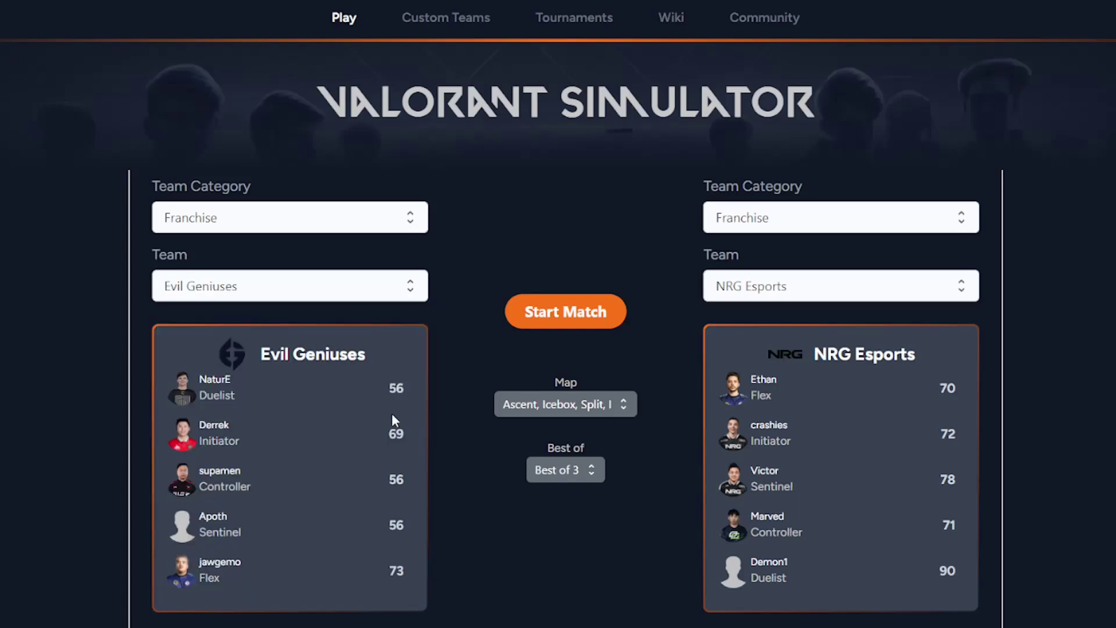
{"action": "left_click", "coordinate": [795, 285]}
{"action": "scroll", "coordinate": [793, 488], "scroll_direction": "down", "scroll_amount": 3}
{"action": "scroll", "coordinate": [794, 497], "scroll_direction": "down", "scroll_amount": 3}
{"action": "scroll", "coordinate": [791, 503], "scroll_direction": "down", "scroll_amount": 2}
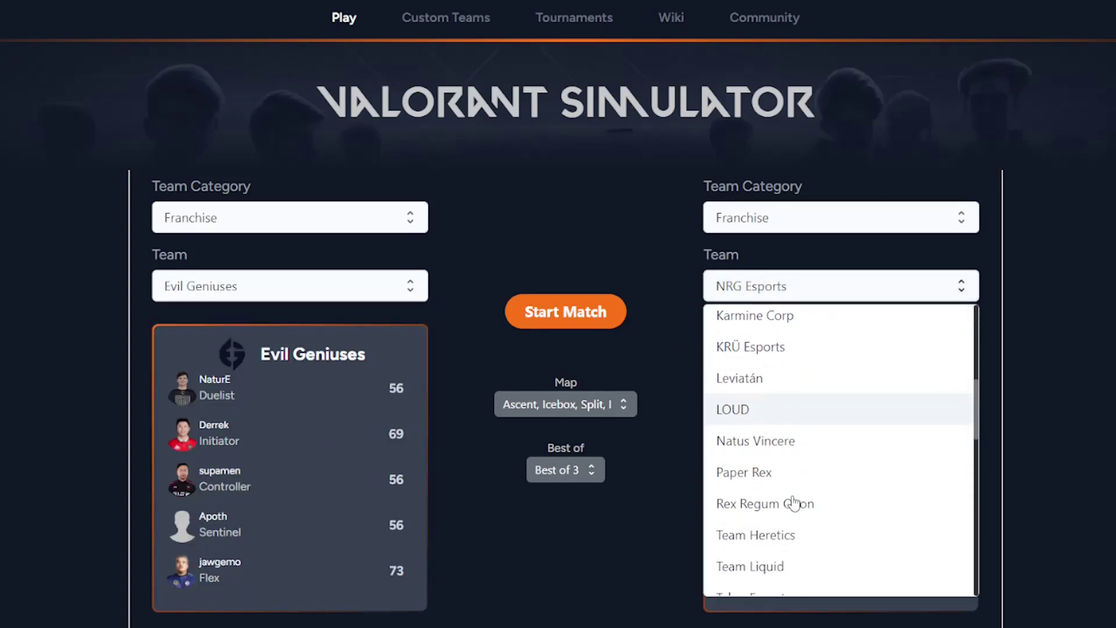
{"action": "scroll", "coordinate": [792, 503], "scroll_direction": "down", "scroll_amount": 3}
{"action": "scroll", "coordinate": [792, 503], "scroll_direction": "down", "scroll_amount": 3}
{"action": "scroll", "coordinate": [792, 503], "scroll_direction": "up", "scroll_amount": 5}
{"action": "scroll", "coordinate": [785, 515], "scroll_direction": "down", "scroll_amount": 2}
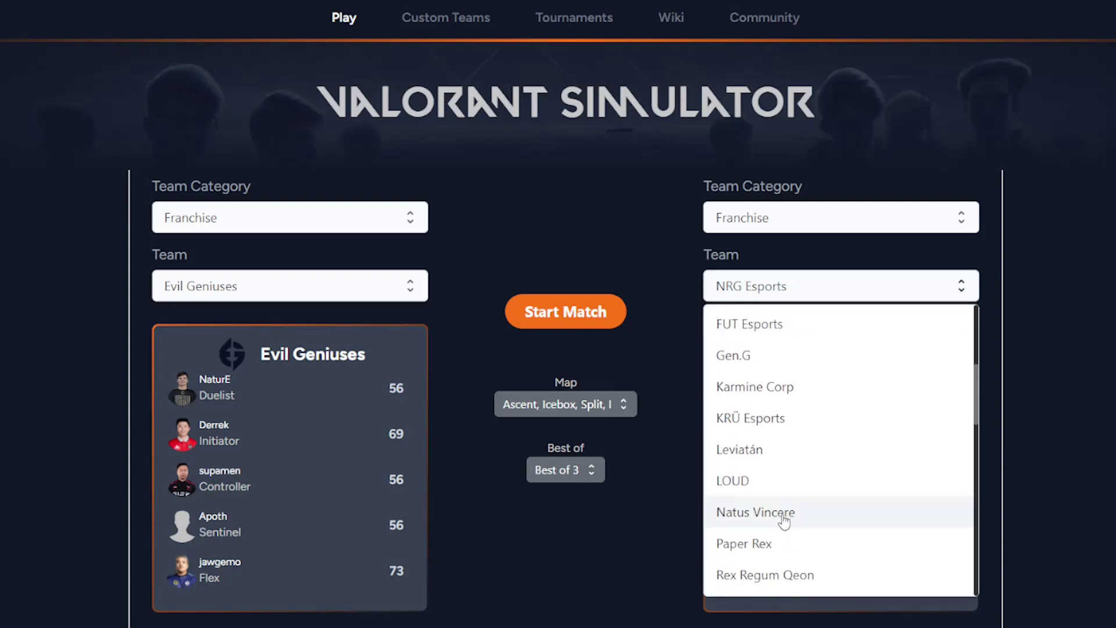
{"action": "left_click", "coordinate": [750, 417]}
{"action": "left_click", "coordinate": [565, 468]}
{"action": "left_click", "coordinate": [565, 503]}
{"action": "left_click", "coordinate": [565, 312]}
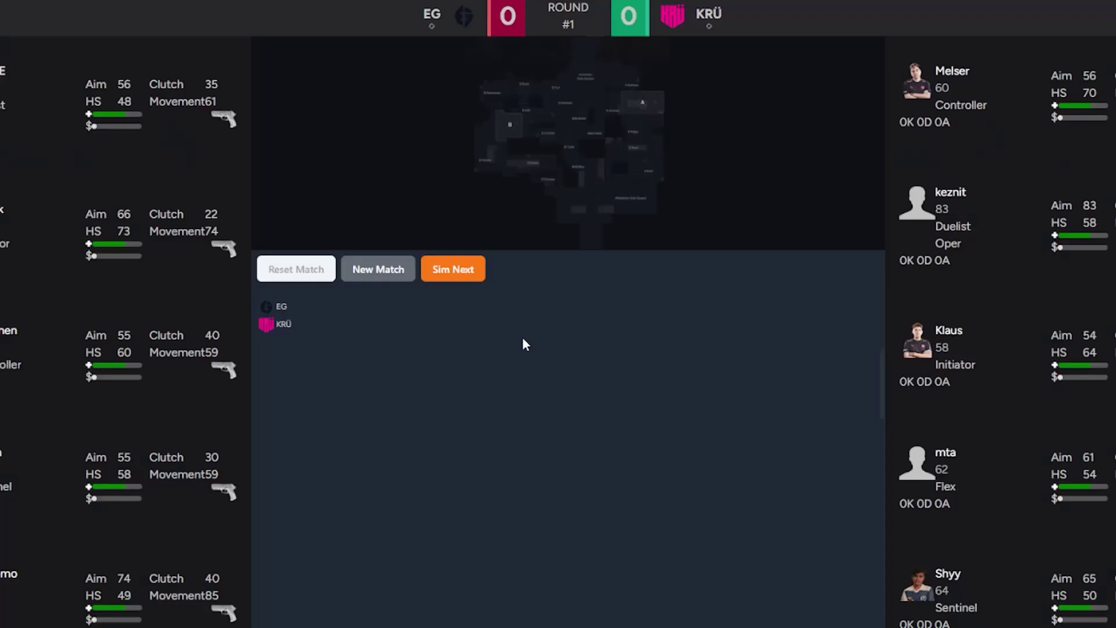
- Simulate the opening rounds of Evil Geniuses vs KRÜ Esports
{"action": "left_click", "coordinate": [471, 270]}
{"action": "left_click", "coordinate": [471, 270]}
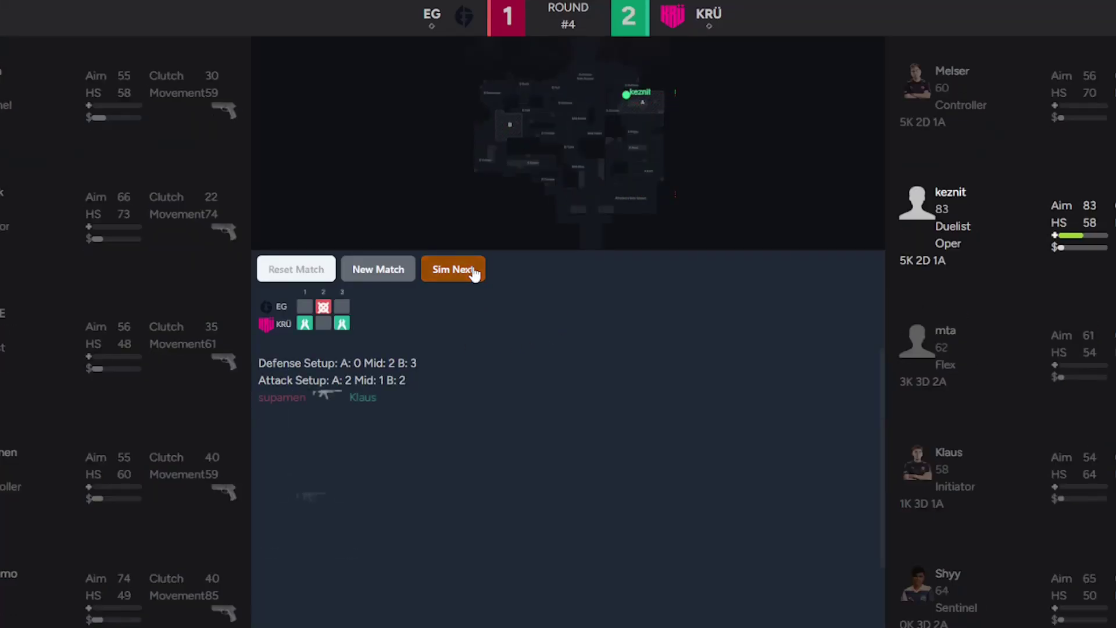
{"action": "left_click", "coordinate": [471, 270]}
{"action": "left_click", "coordinate": [471, 271]}
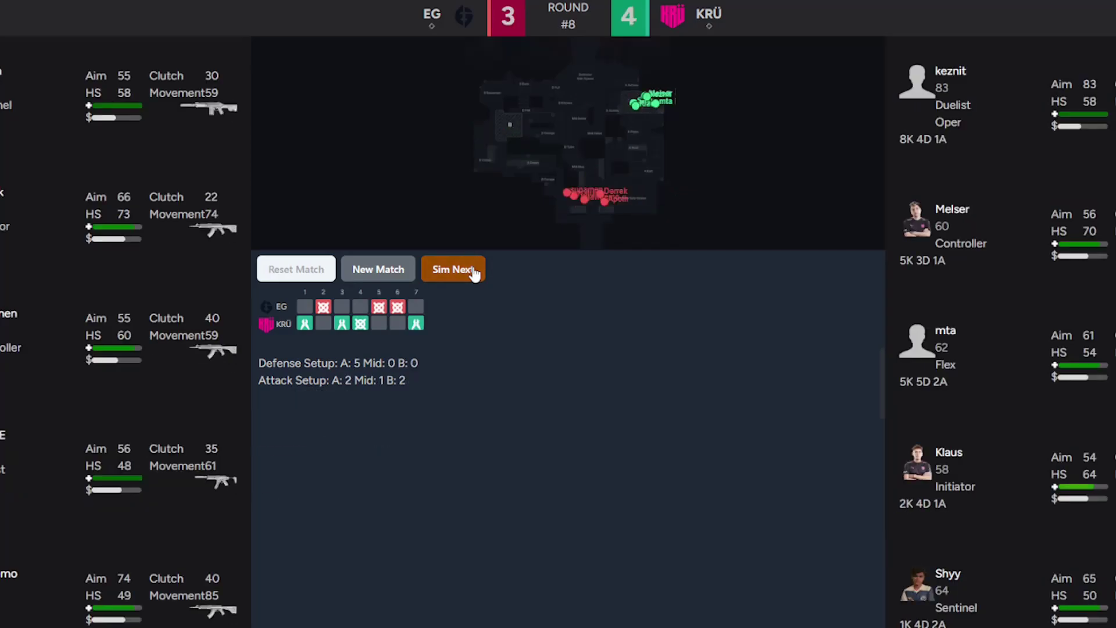
{"action": "left_click", "coordinate": [474, 273]}
{"action": "left_click", "coordinate": [473, 273]}
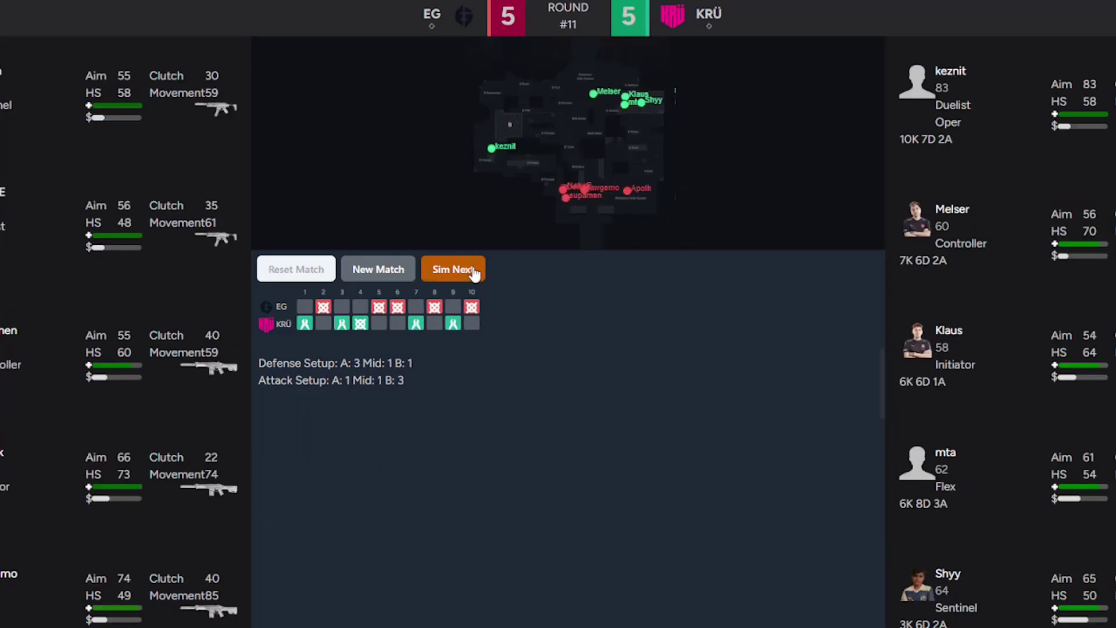
{"action": "left_click", "coordinate": [474, 272]}
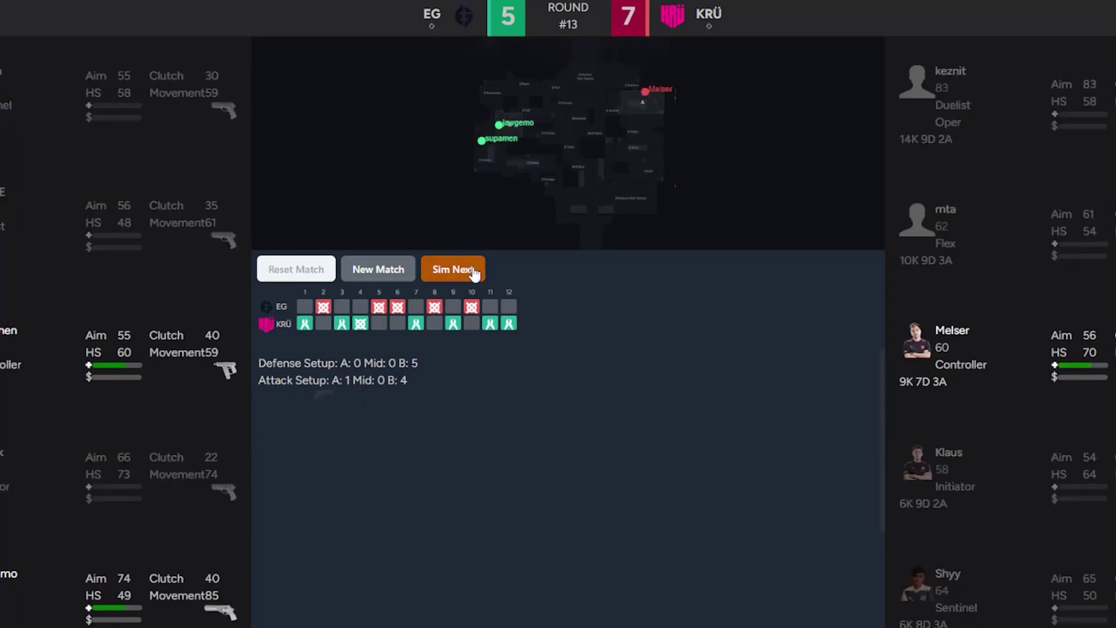
- Simulate the remaining rounds until Evil Geniuses win 13–9
{"action": "left_click", "coordinate": [474, 274]}
{"action": "left_click", "coordinate": [474, 273]}
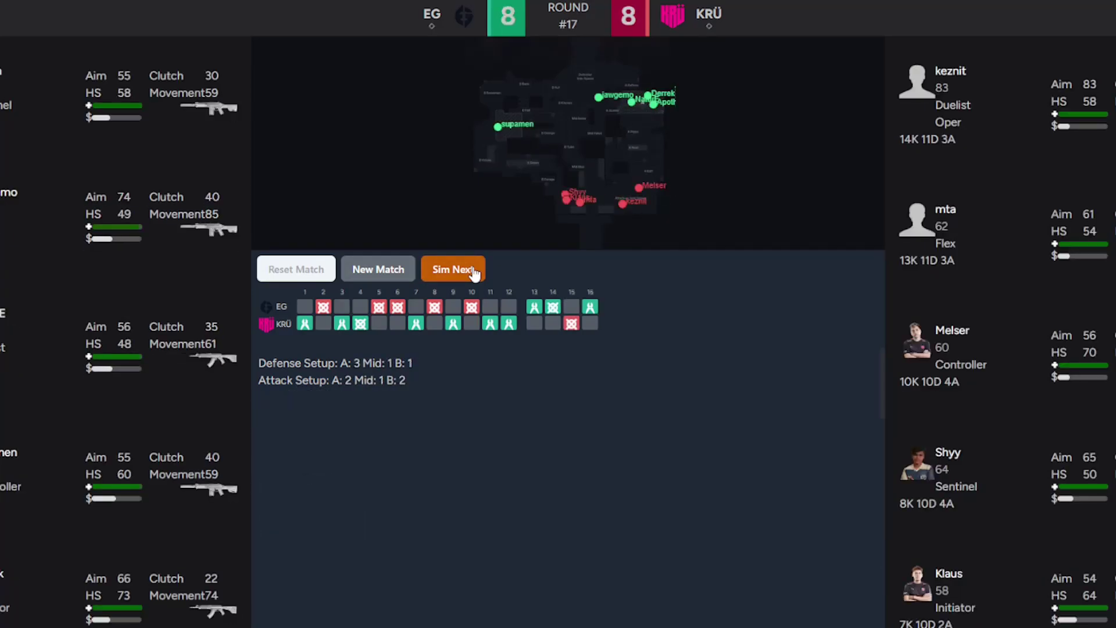
{"action": "left_click", "coordinate": [473, 273]}
{"action": "left_click", "coordinate": [473, 273]}
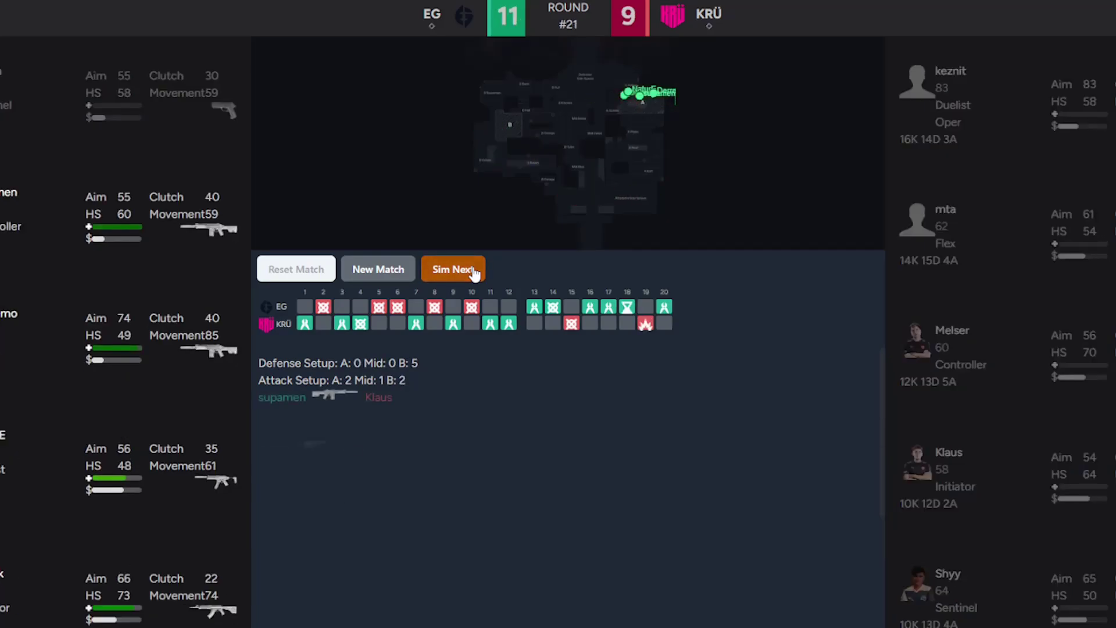
{"action": "left_click", "coordinate": [473, 273]}
{"action": "double_click", "coordinate": [473, 273]}
{"action": "left_click", "coordinate": [590, 449]}
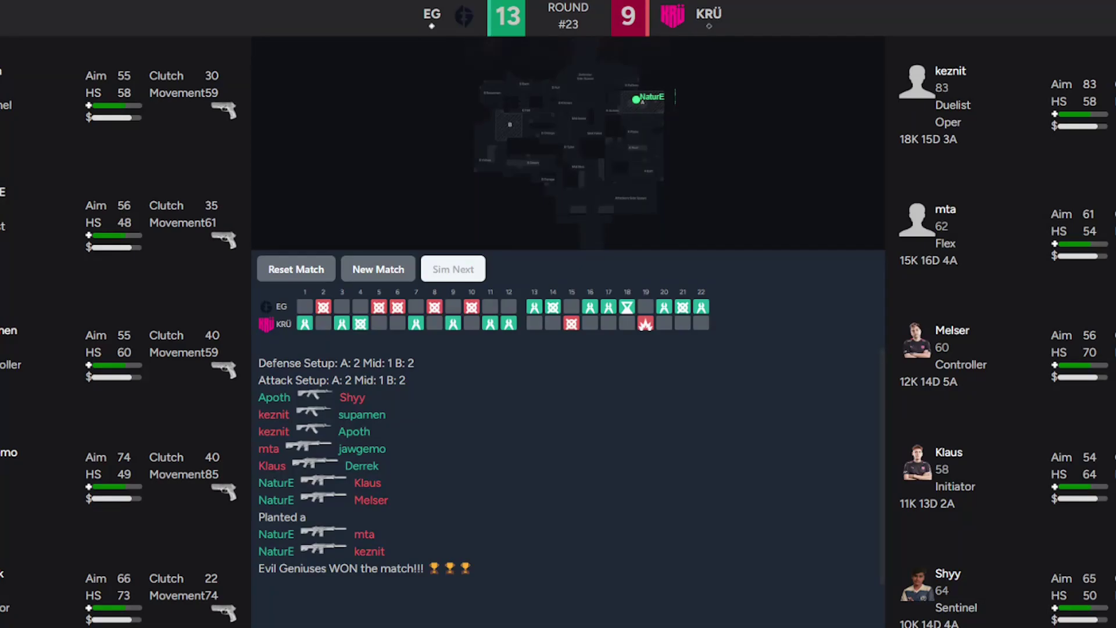
- Set up and start a best-of-one KRÜ Esports vs G2 Esports match
{"action": "left_click", "coordinate": [378, 269]}
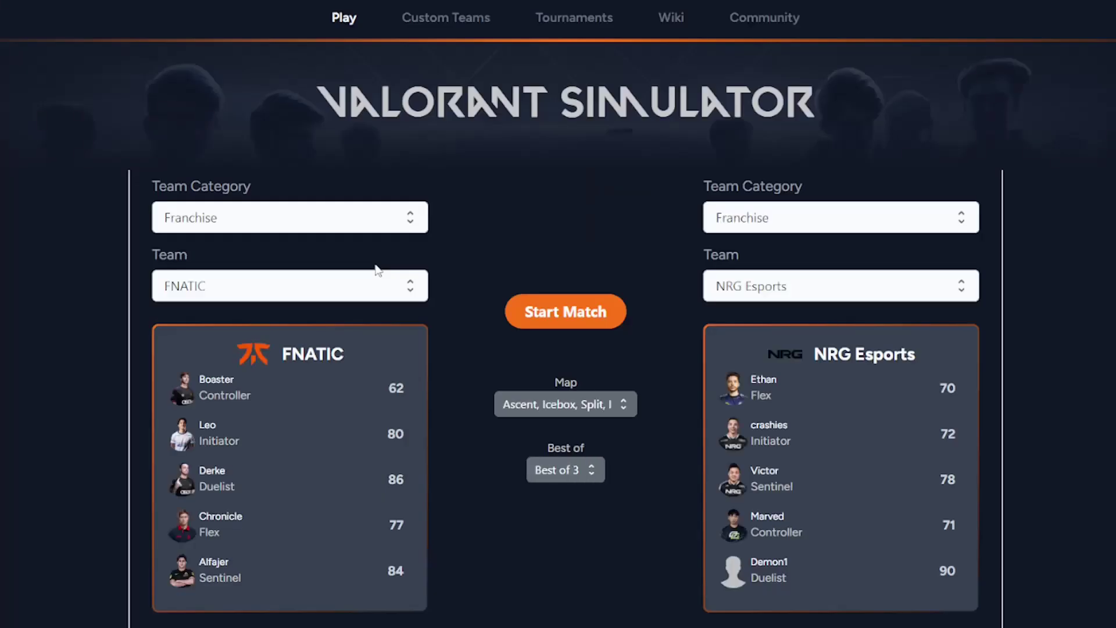
{"action": "left_click", "coordinate": [360, 285]}
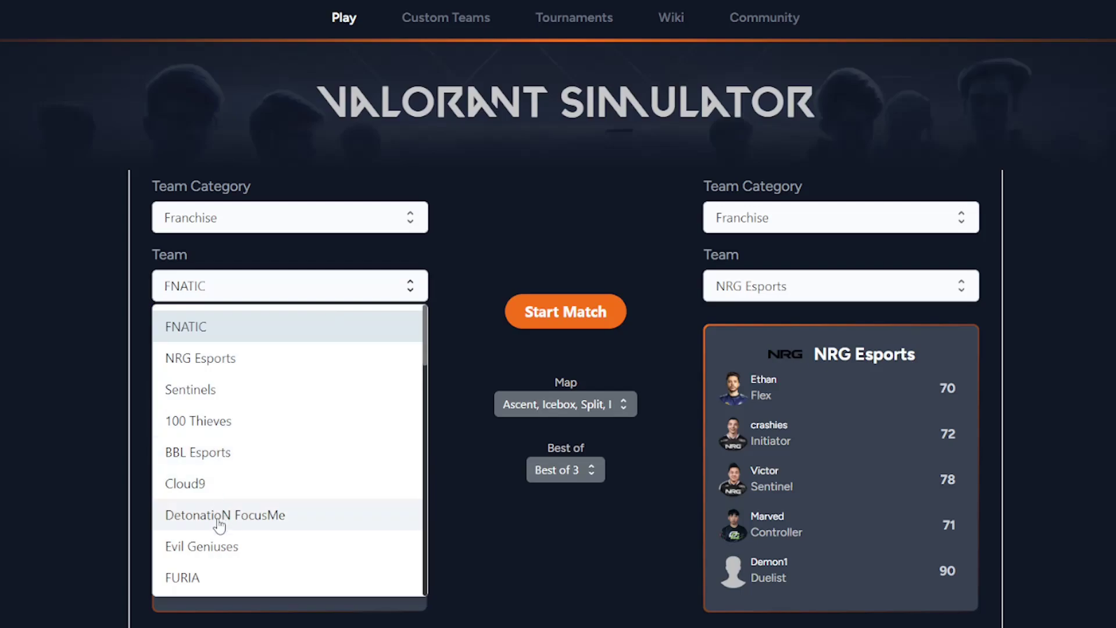
{"action": "scroll", "coordinate": [218, 506], "scroll_direction": "down", "scroll_amount": 2}
{"action": "scroll", "coordinate": [218, 532], "scroll_direction": "down", "scroll_amount": 1}
{"action": "left_click", "coordinate": [199, 488]}
{"action": "left_click", "coordinate": [806, 285]}
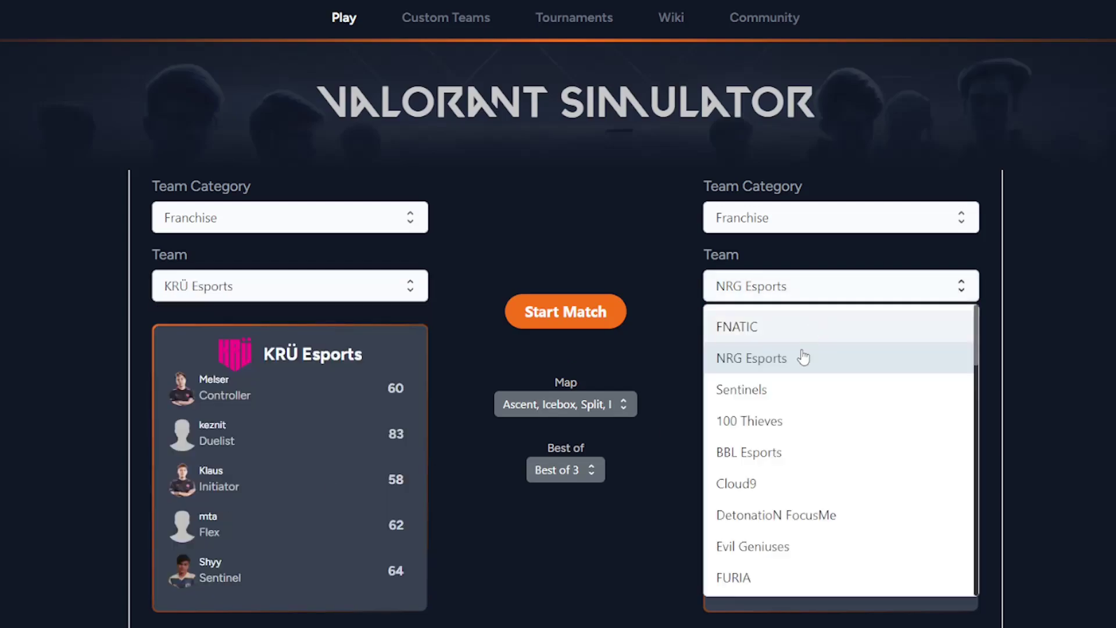
{"action": "scroll", "coordinate": [803, 392], "scroll_direction": "down", "scroll_amount": 4}
{"action": "scroll", "coordinate": [778, 425], "scroll_direction": "up", "scroll_amount": 3}
{"action": "scroll", "coordinate": [779, 453], "scroll_direction": "down", "scroll_amount": 1}
{"action": "left_click", "coordinate": [784, 434]}
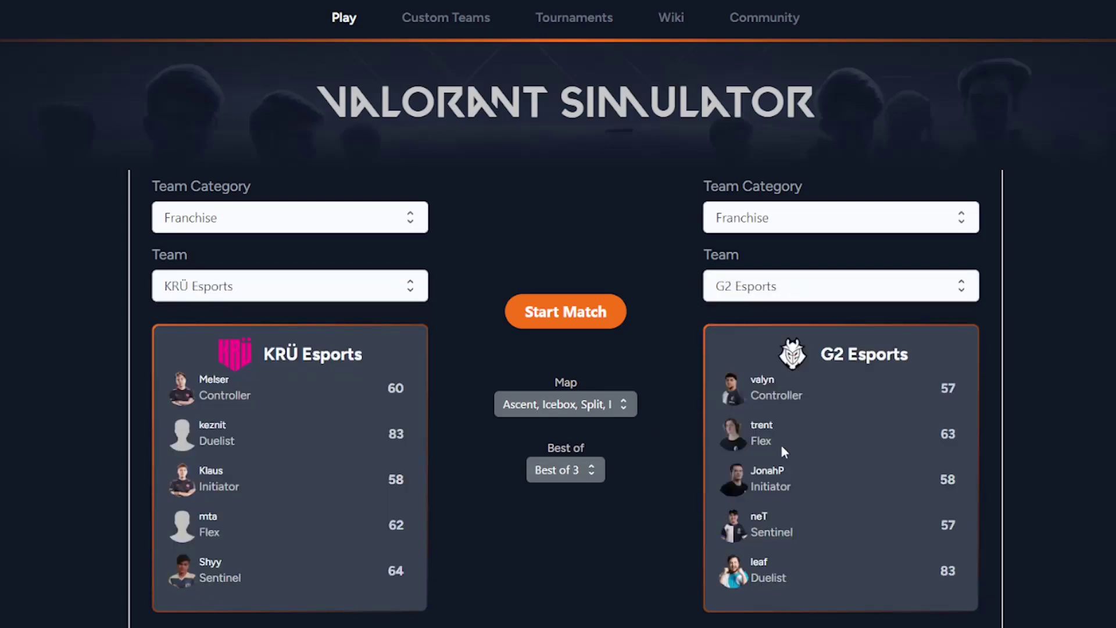
{"action": "left_click", "coordinate": [565, 469]}
{"action": "left_click", "coordinate": [556, 503]}
{"action": "left_click", "coordinate": [565, 312]}
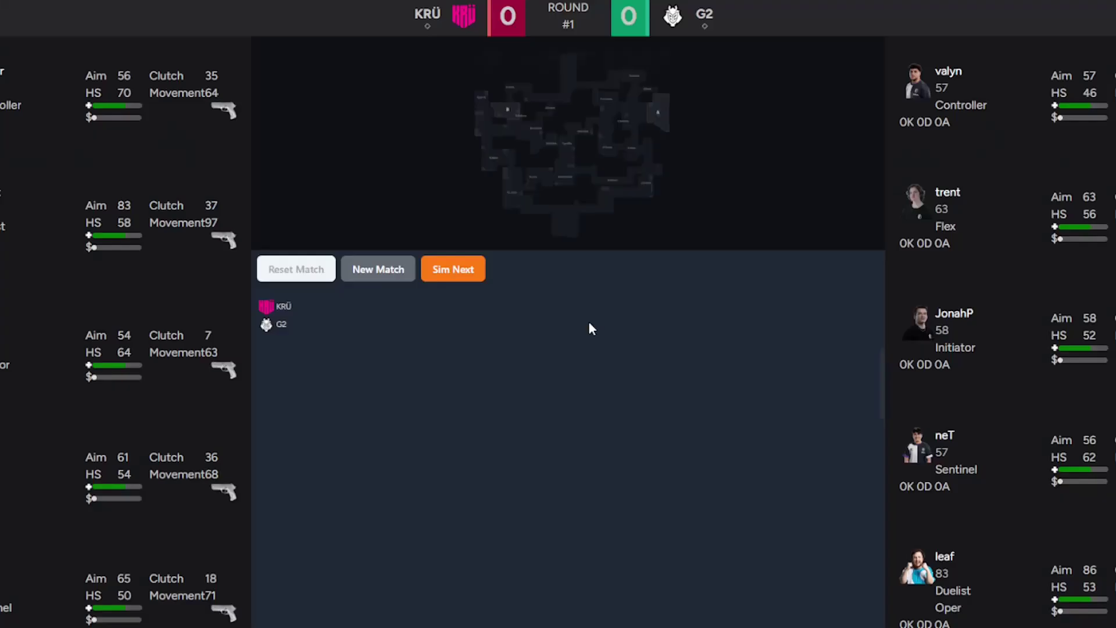
- Simulate the opening rounds of KRÜ vs G2
{"action": "left_click", "coordinate": [456, 270]}
{"action": "left_click", "coordinate": [455, 270]}
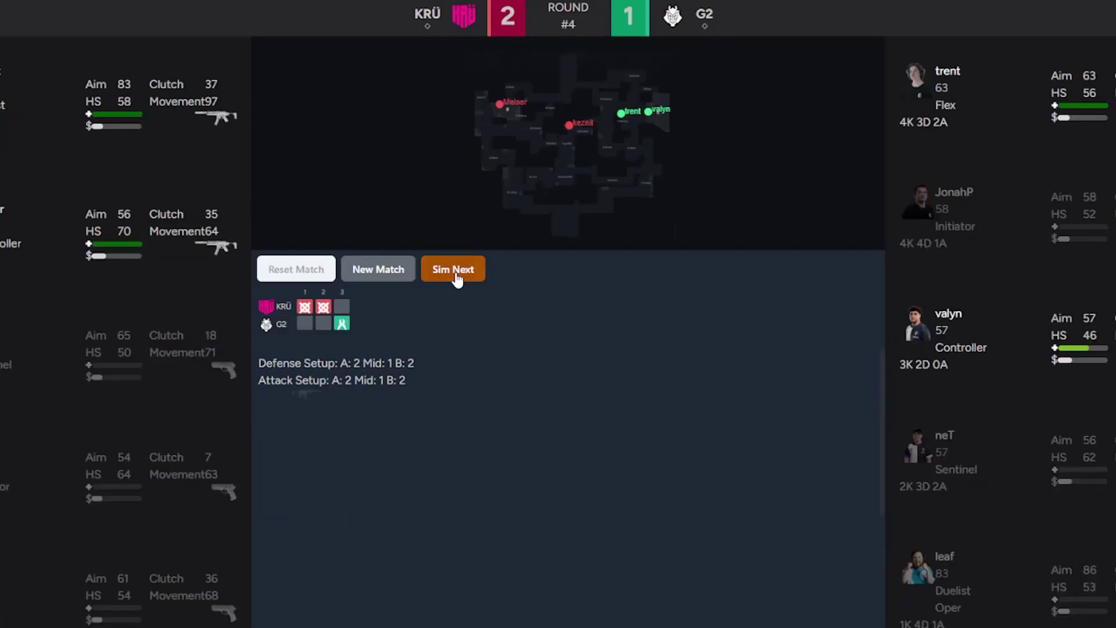
{"action": "left_click", "coordinate": [456, 270]}
{"action": "left_click", "coordinate": [455, 272]}
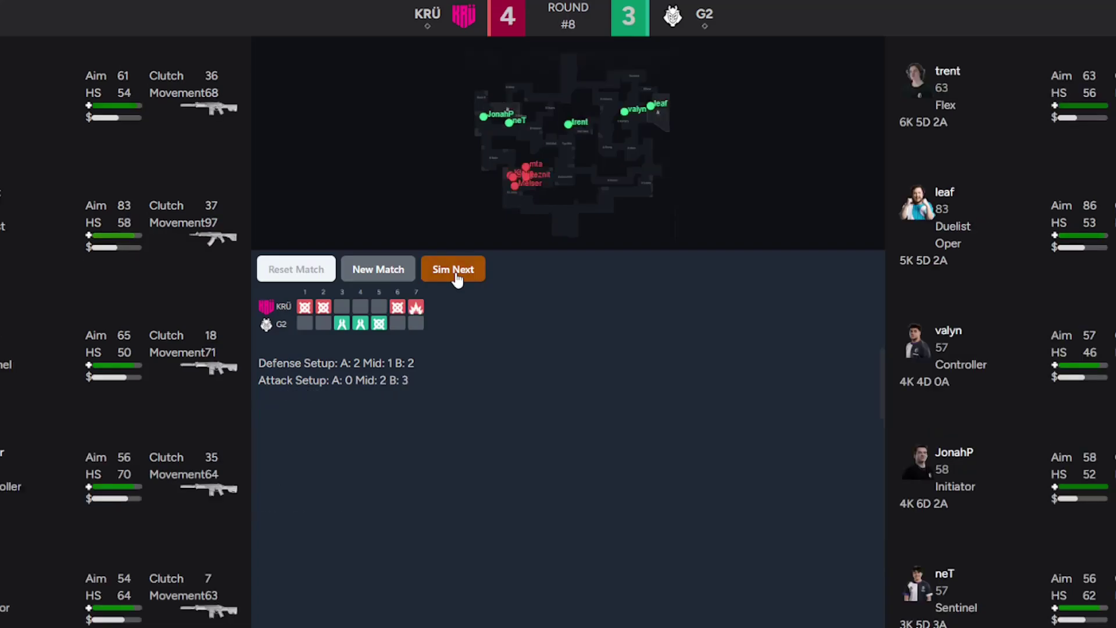
{"action": "left_click", "coordinate": [455, 272]}
{"action": "left_click", "coordinate": [455, 272]}
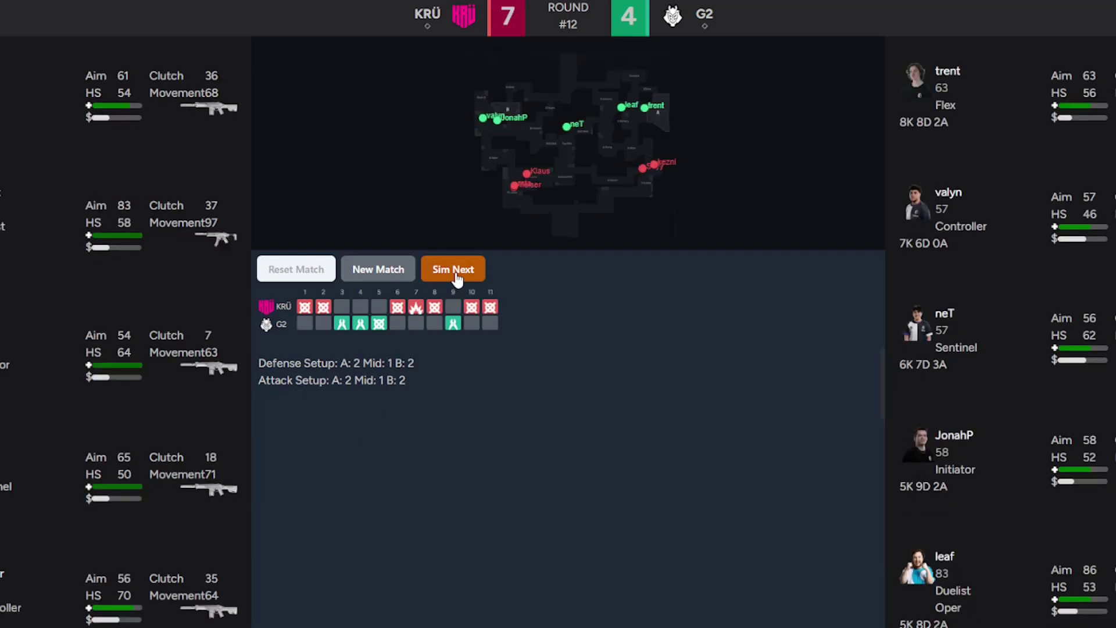
{"action": "left_click", "coordinate": [455, 275]}
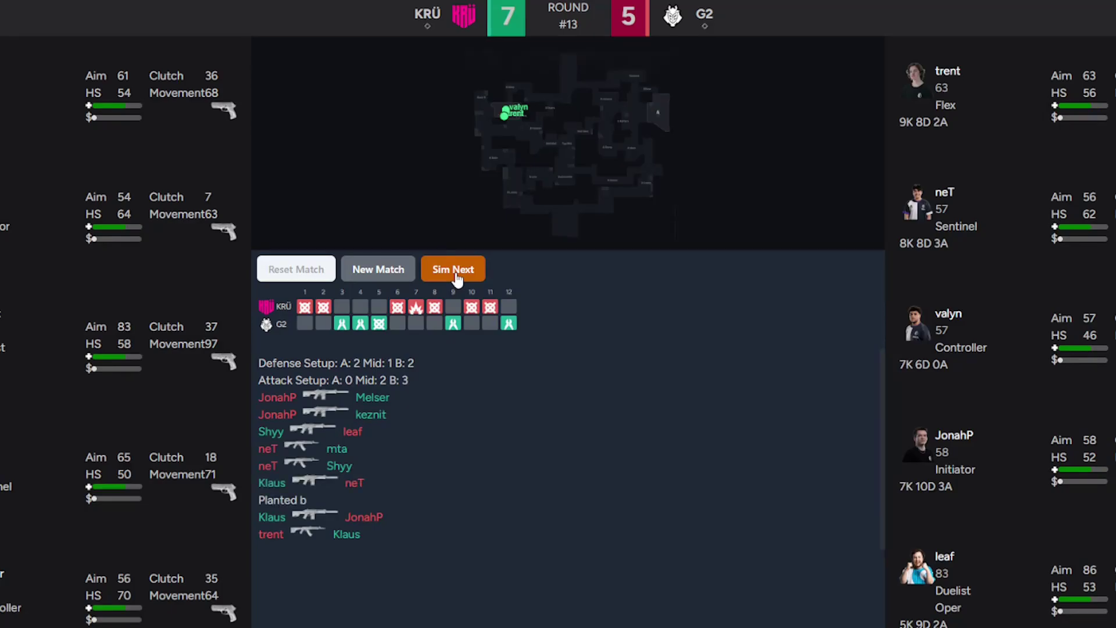
- Simulate more rounds until the score is tied 12–12 heading into round 25
{"action": "left_click", "coordinate": [455, 275]}
{"action": "left_click", "coordinate": [456, 277]}
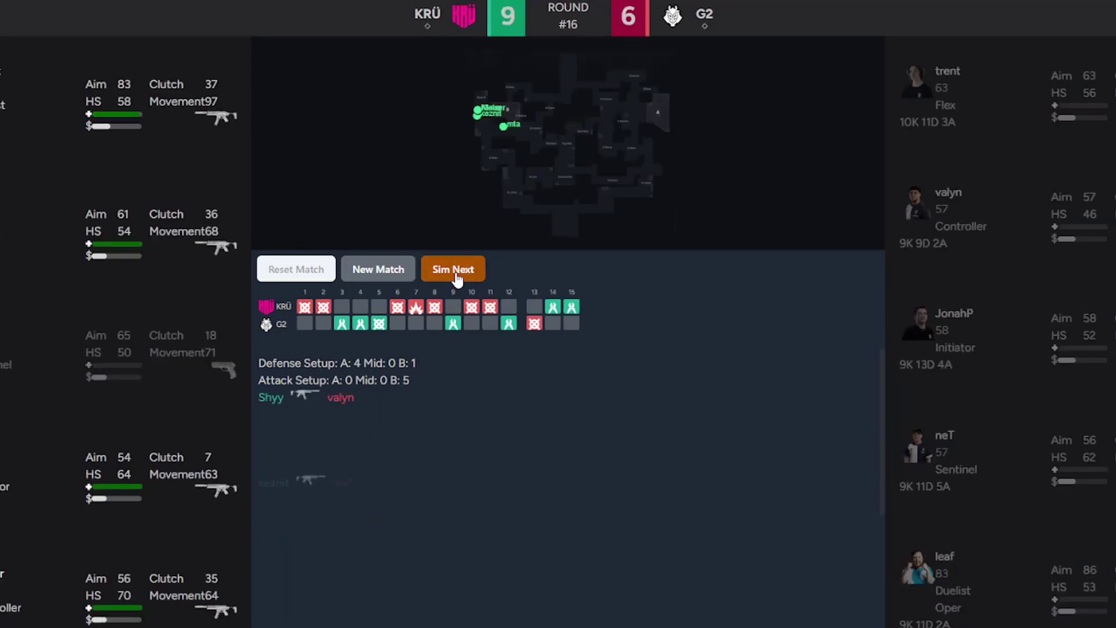
{"action": "left_click", "coordinate": [455, 276]}
{"action": "left_click", "coordinate": [455, 276]}
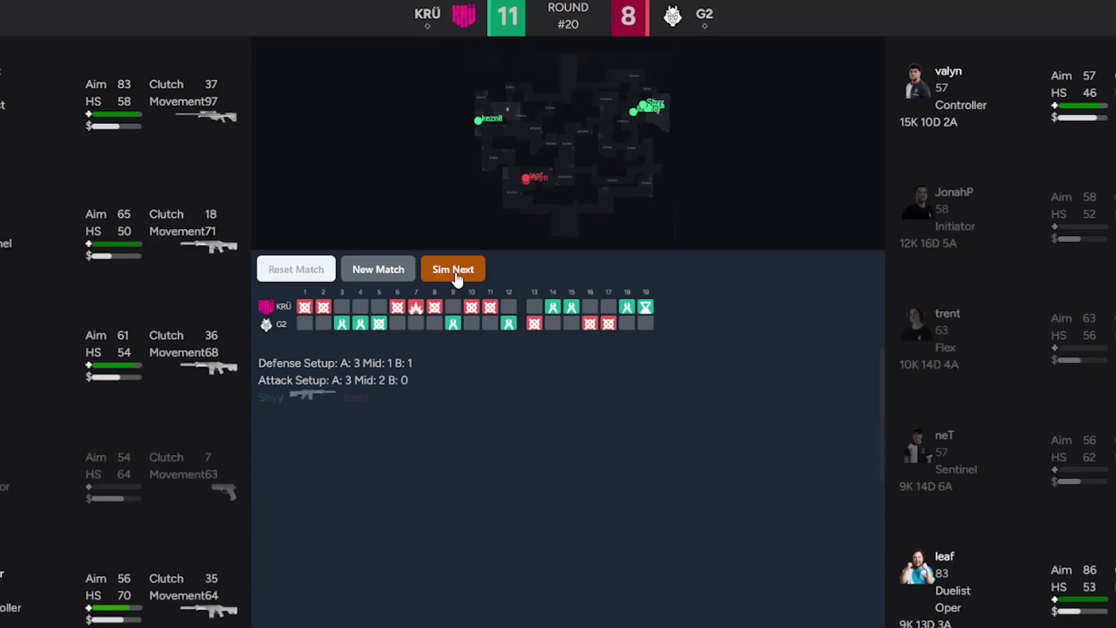
{"action": "left_click", "coordinate": [455, 276]}
{"action": "left_click", "coordinate": [455, 276]}
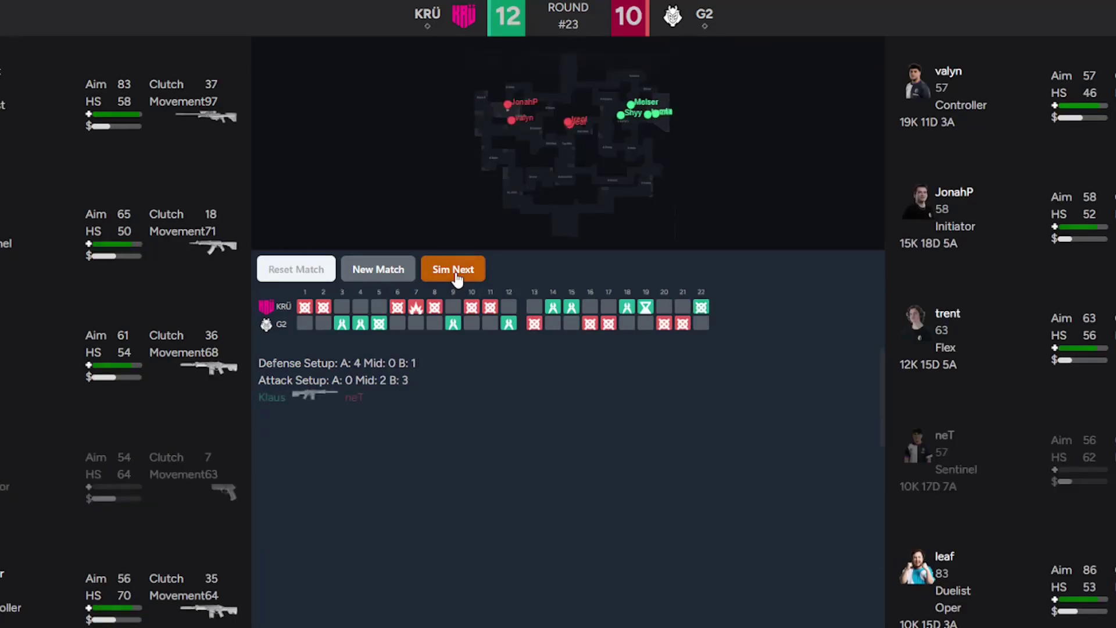
{"action": "left_click", "coordinate": [456, 276]}
{"action": "left_click", "coordinate": [455, 276]}
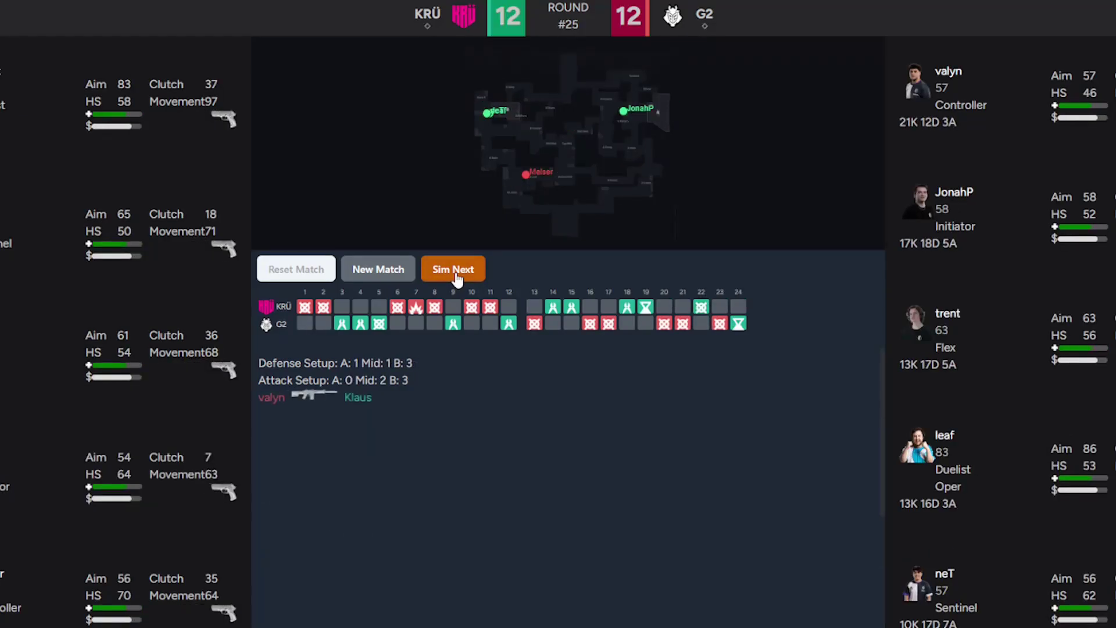
{"action": "left_click", "coordinate": [455, 275]}
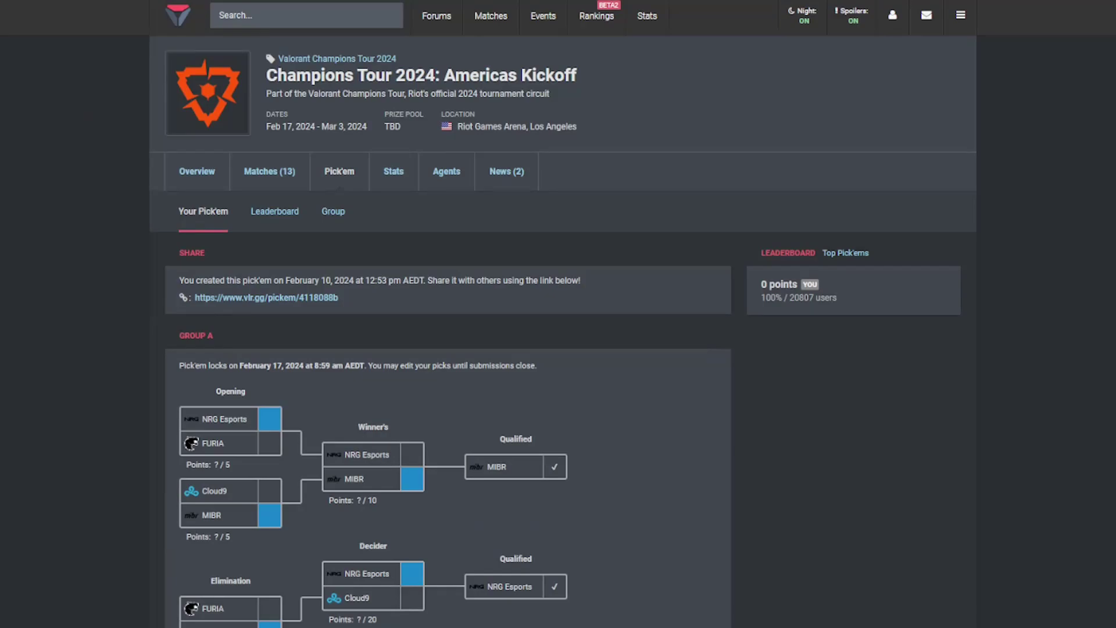
{"action": "scroll", "coordinate": [514, 480], "scroll_direction": "down", "scroll_amount": 2}
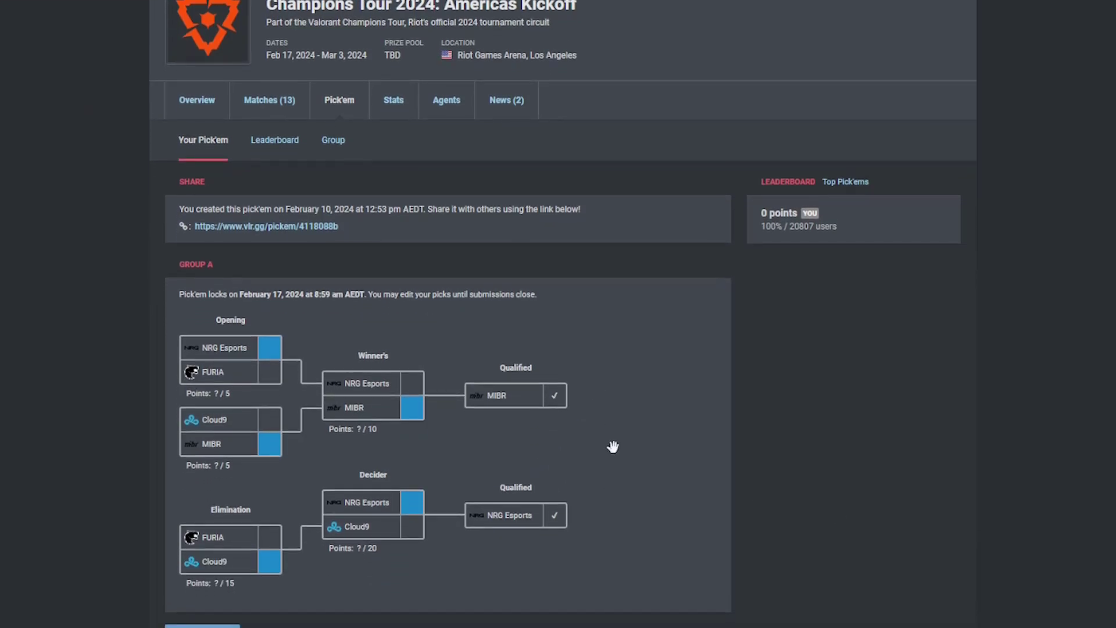
{"action": "scroll", "coordinate": [493, 371], "scroll_direction": "down", "scroll_amount": 3}
{"action": "scroll", "coordinate": [497, 349], "scroll_direction": "down", "scroll_amount": 5}
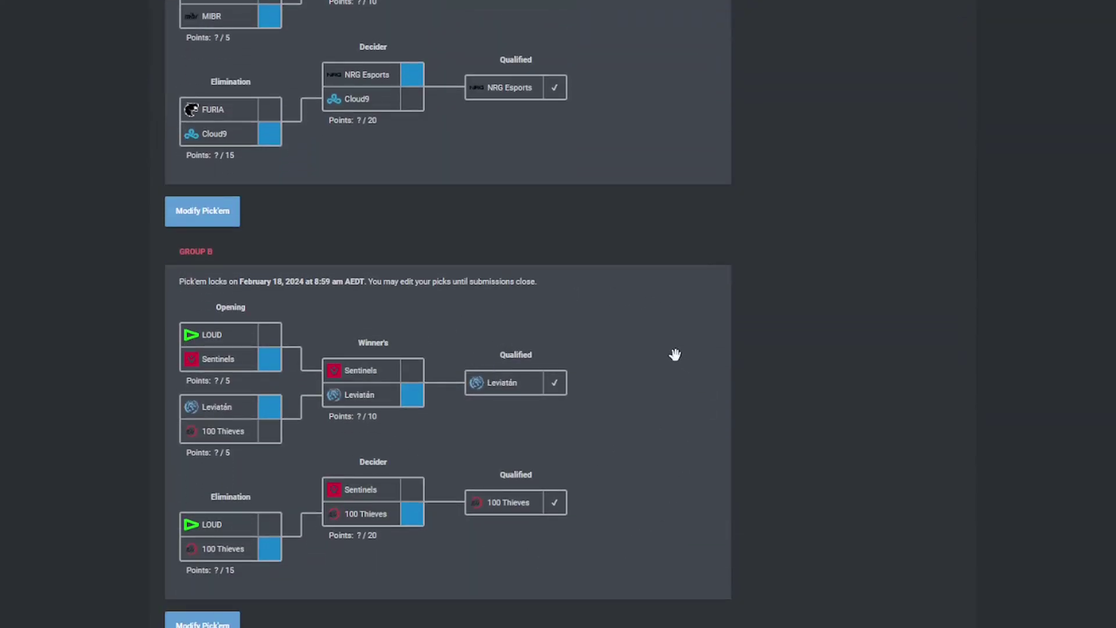
{"action": "scroll", "coordinate": [674, 354], "scroll_direction": "down", "scroll_amount": 5}
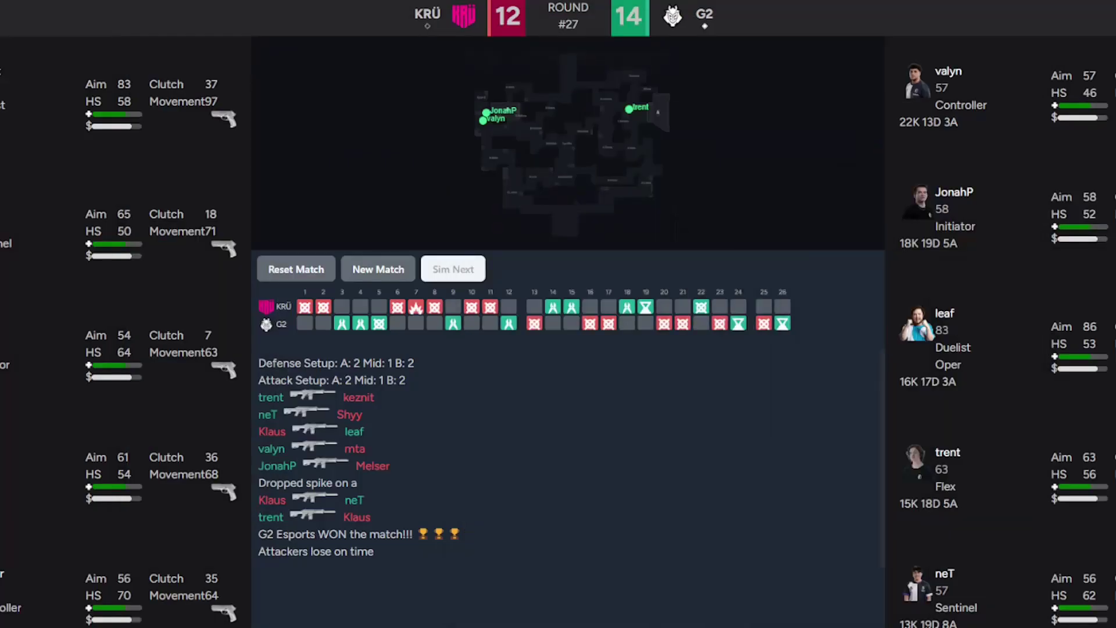
- Leave the finished G2 vs KRÜ match for the New Match setup page
{"action": "left_click", "coordinate": [381, 278]}
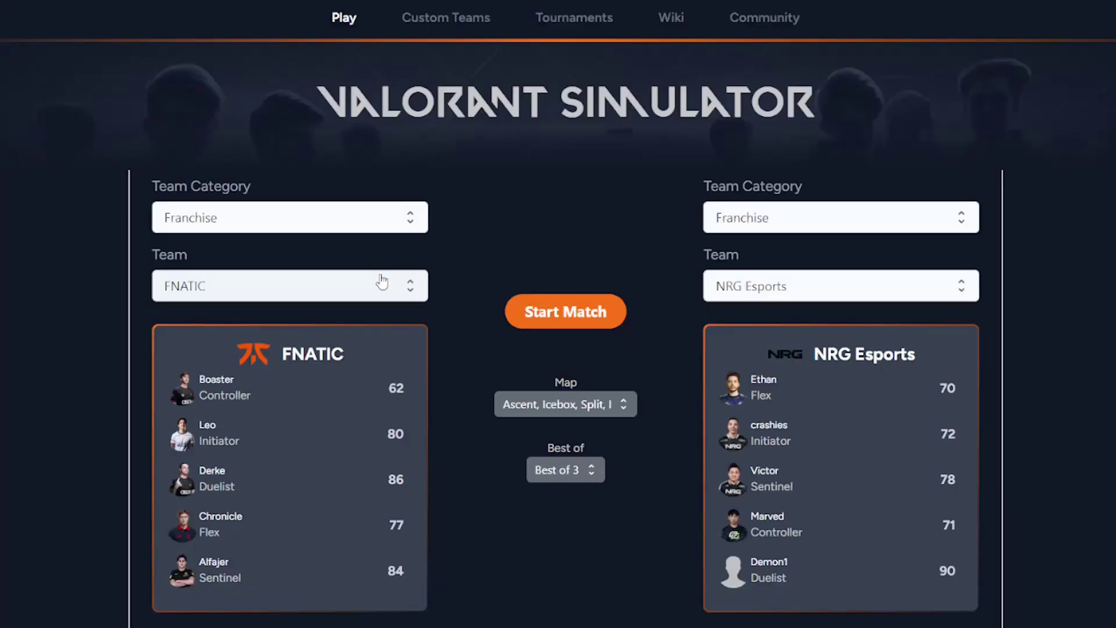